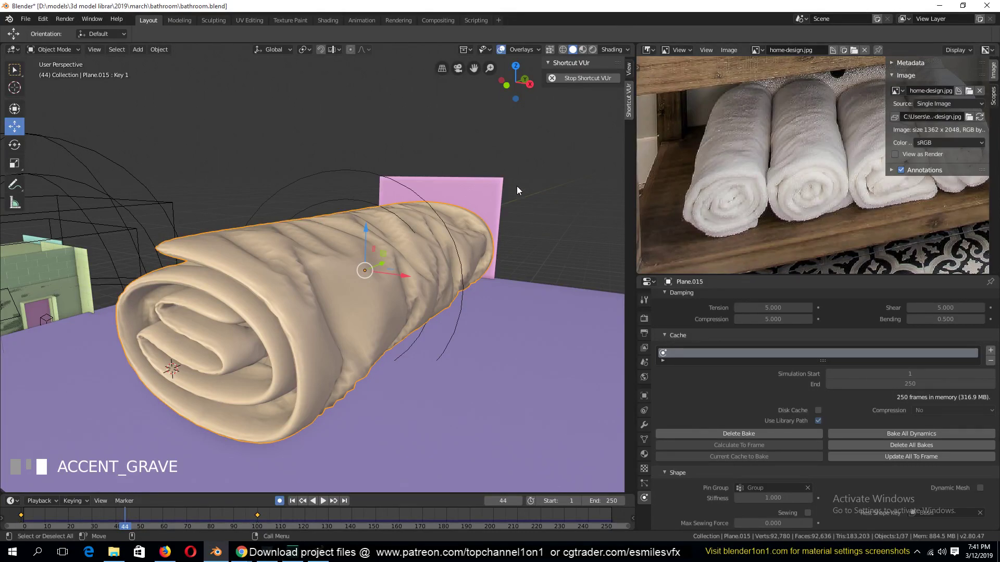
Step: Reframe the reference photo to examine the rolled towels together with the shelf and drawers
scroll(798, 151, down, 4)
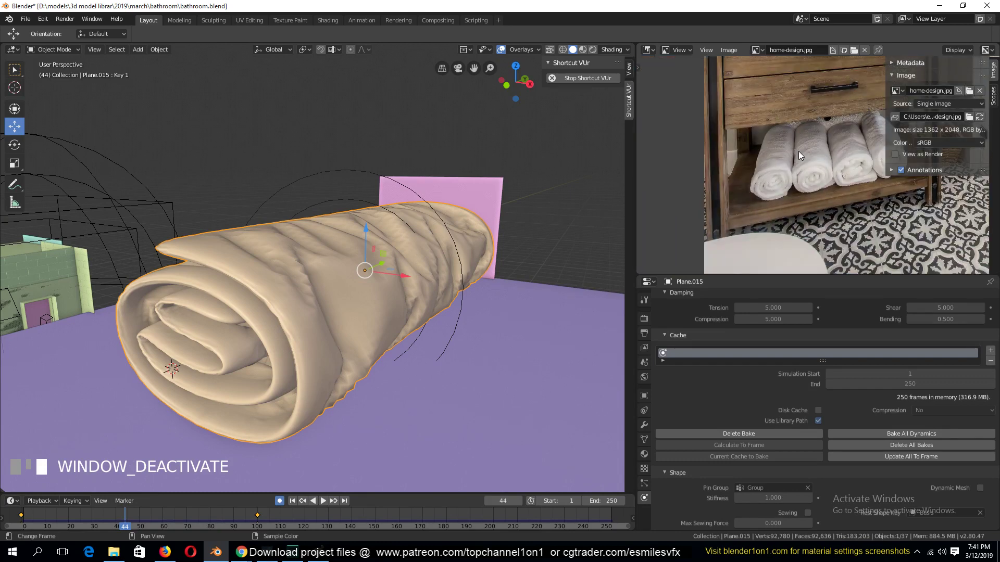
scroll(742, 236, up, 4)
middle_drag(743, 237, 825, 140)
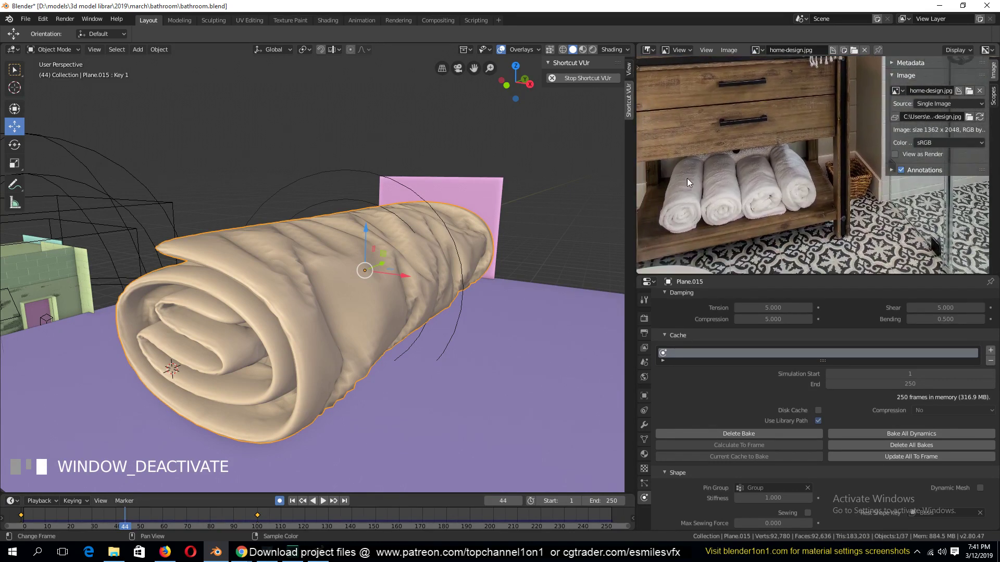
middle_click(220, 407)
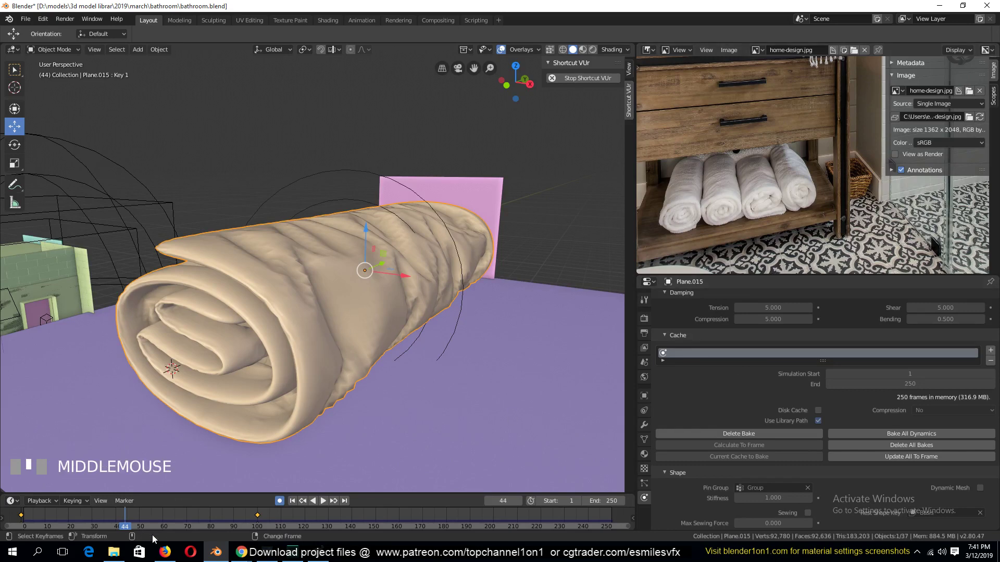
Step: Scrub the cloth simulation to frame 41 and examine the towel's rolled end and outer folds
middle_drag(426, 333, 437, 357)
key(grave)
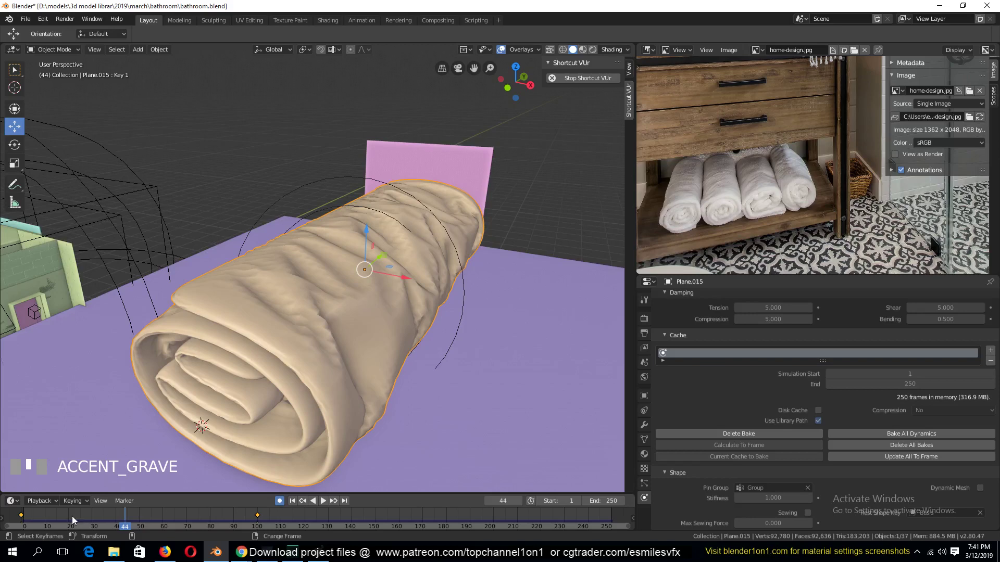
mouse_move(21, 519)
right_down()
mouse_move(75, 518)
mouse_move(40, 517)
right_up()
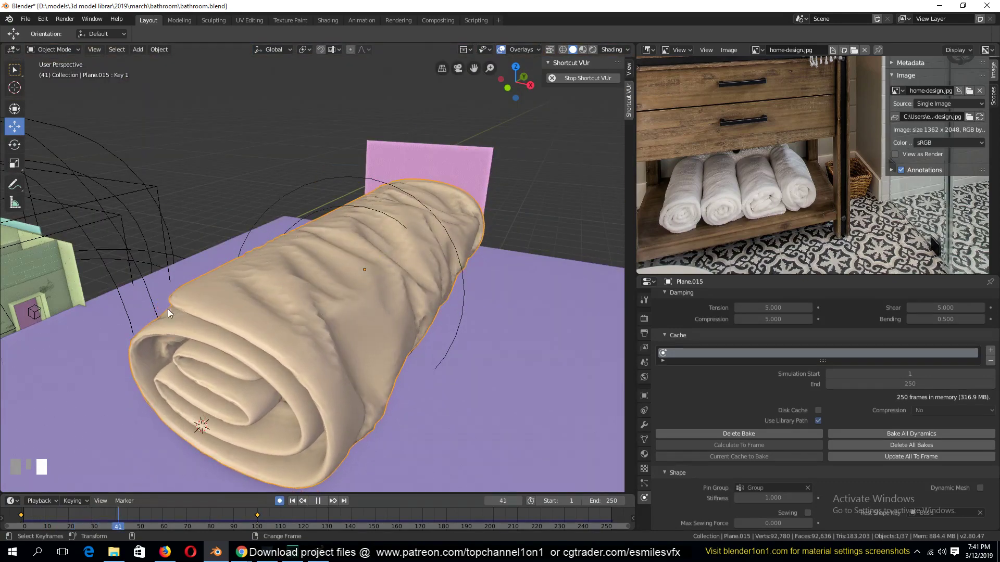
key(grave)
middle_drag(168, 309, 248, 338)
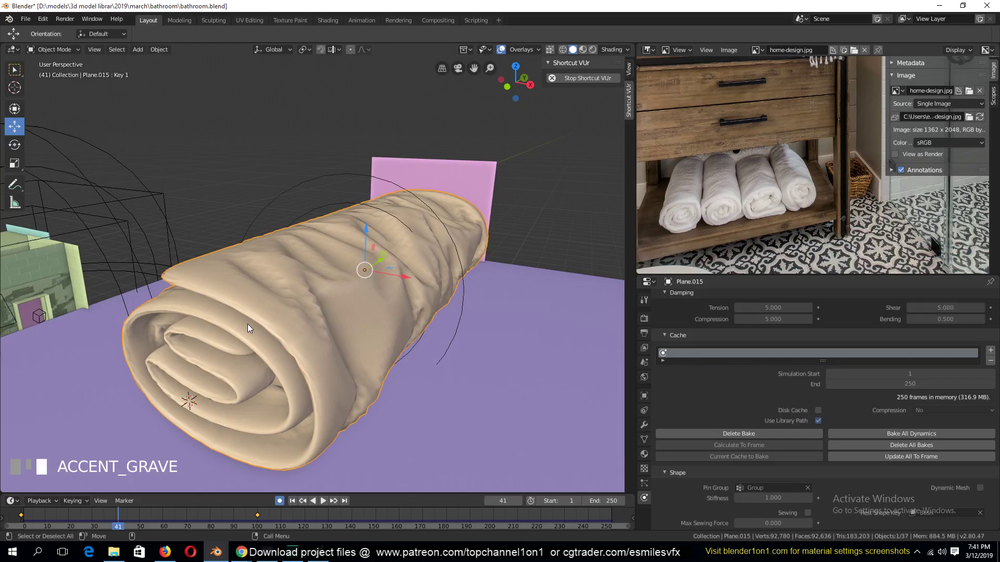
click(61, 48)
middle_drag(284, 284, 320, 223)
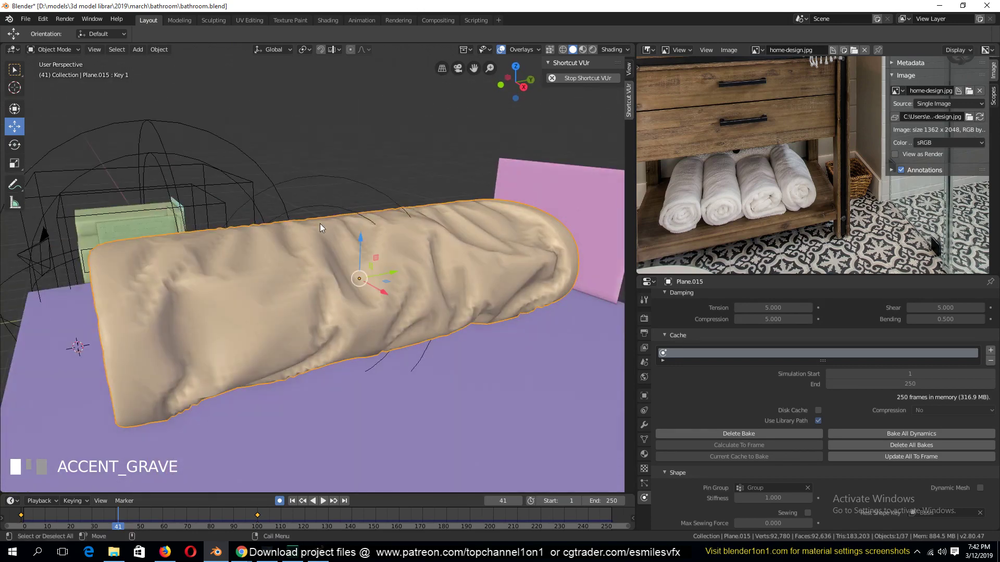
Step: Try to apply the towel's Multires modifier and apply its Cloth modifier as a shape key
click(644, 318)
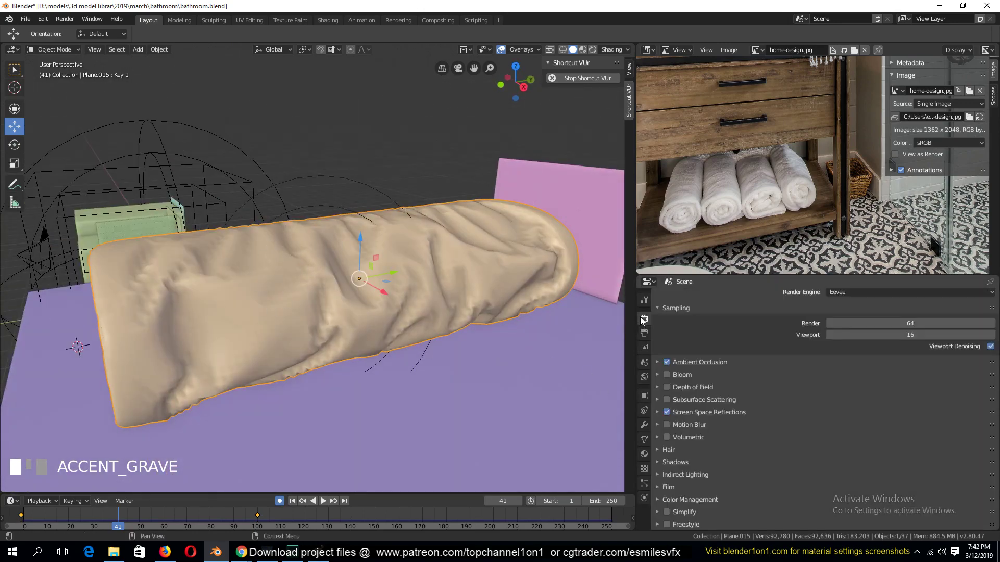
click(644, 425)
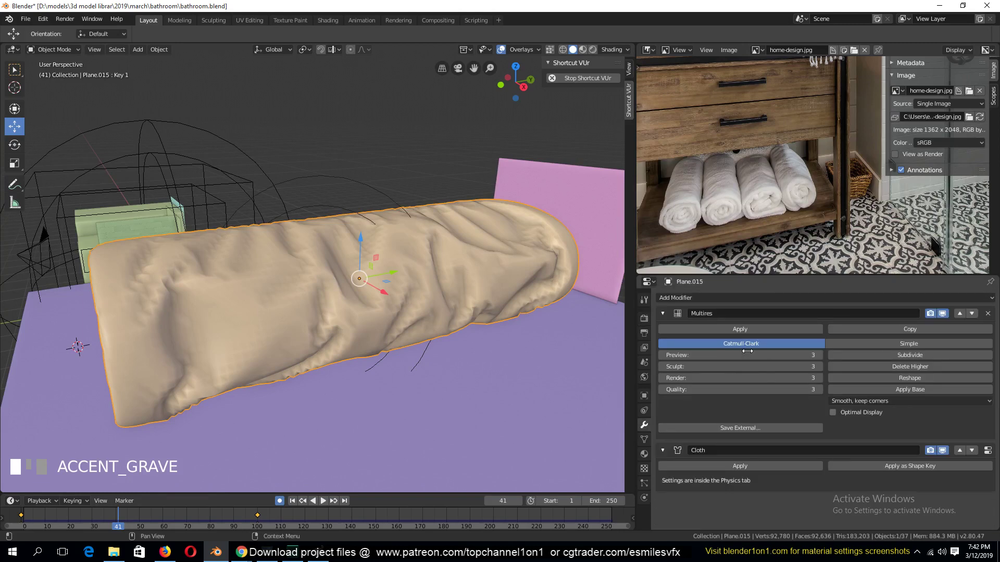
click(729, 331)
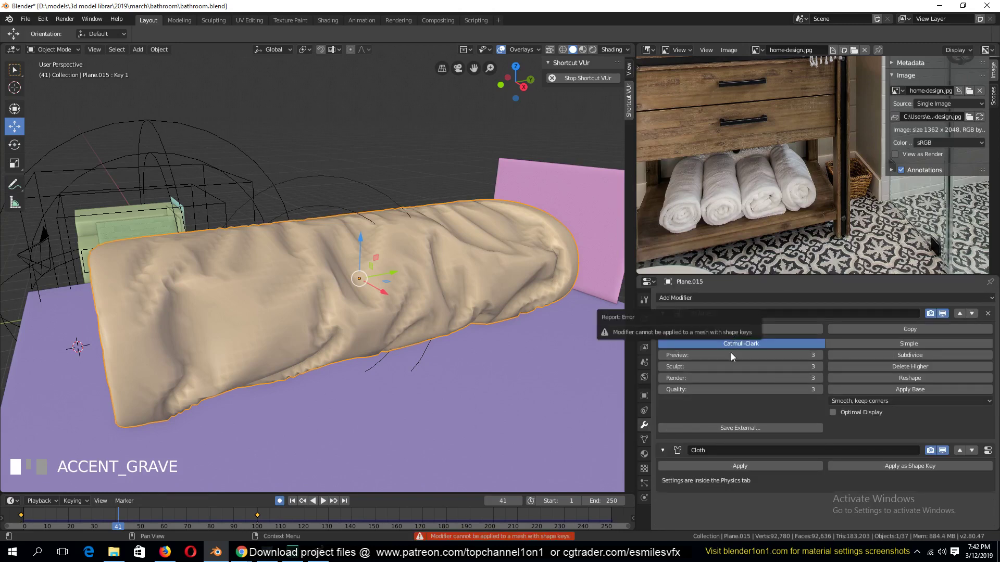
click(756, 465)
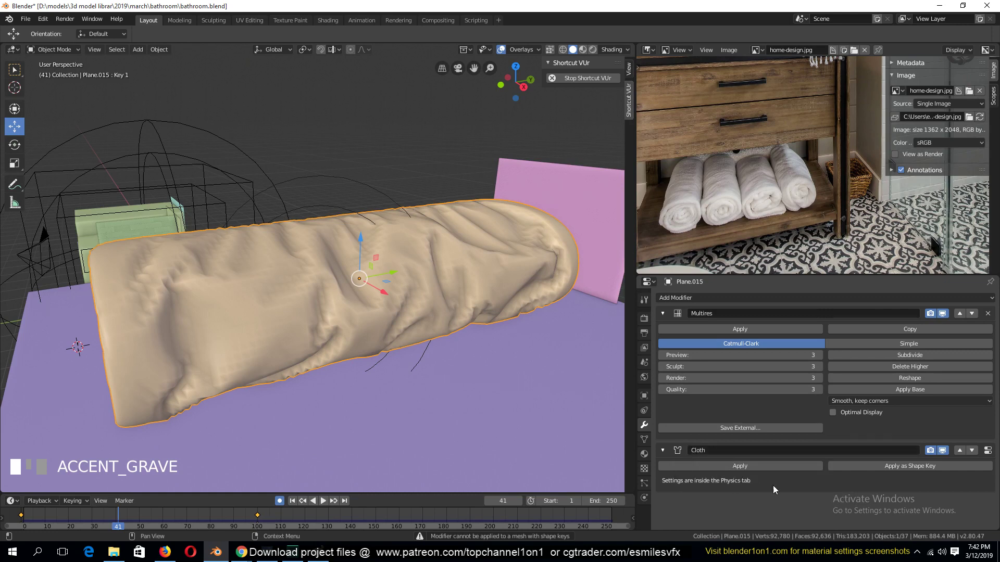
click(870, 466)
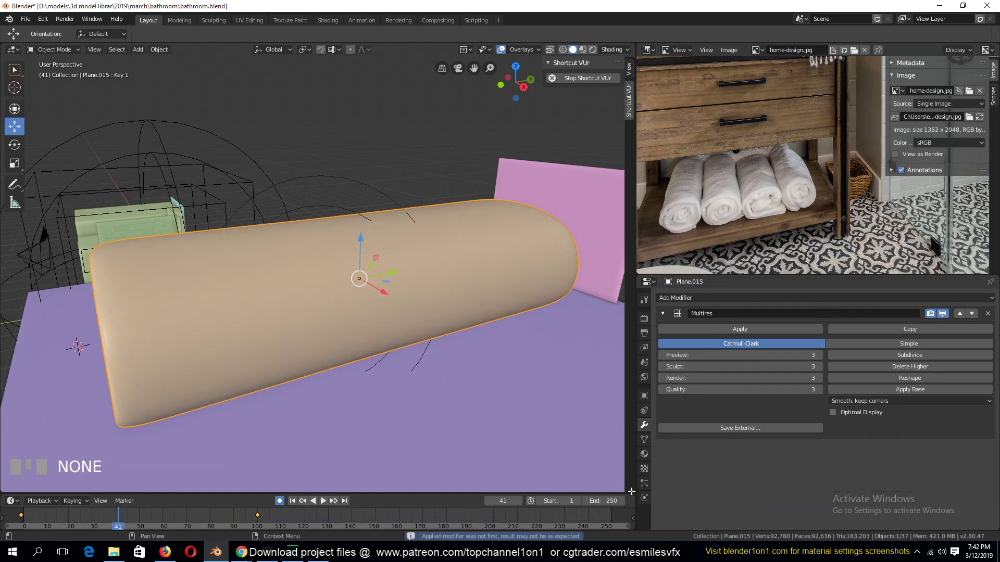
click(738, 329)
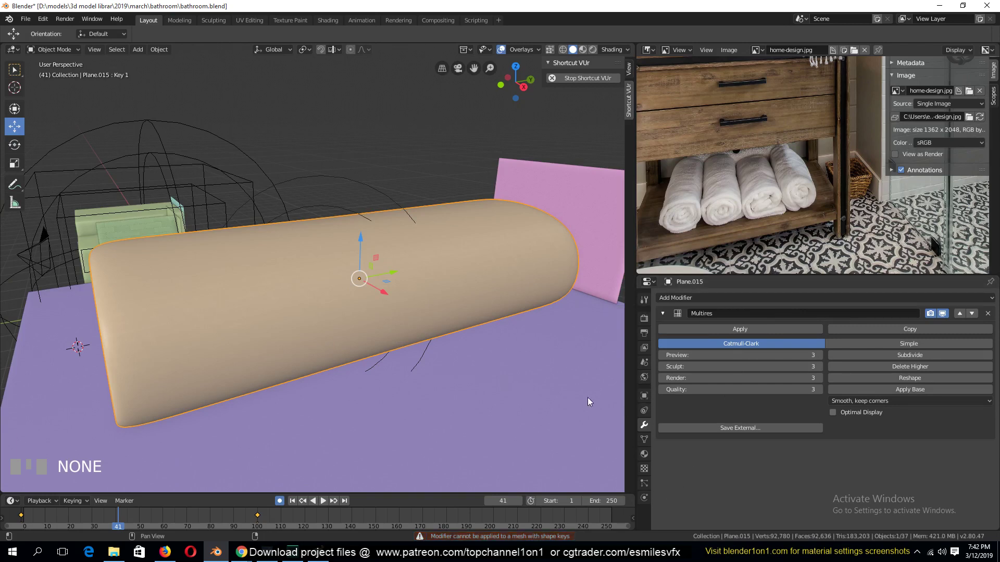
Step: Undo the frame change and the Cloth modifier's application as a shape key
right_click(128, 510)
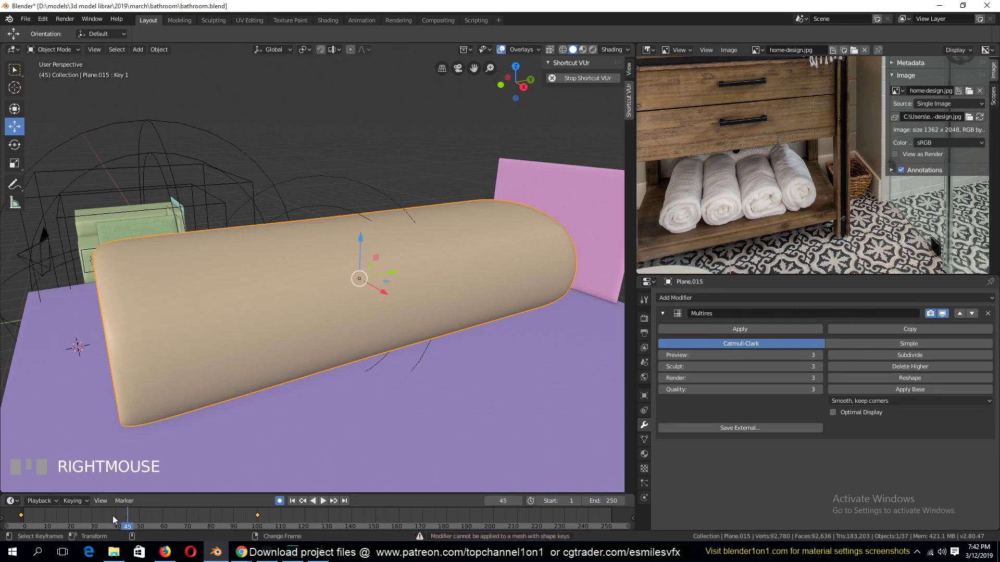
key(ctrl+z)
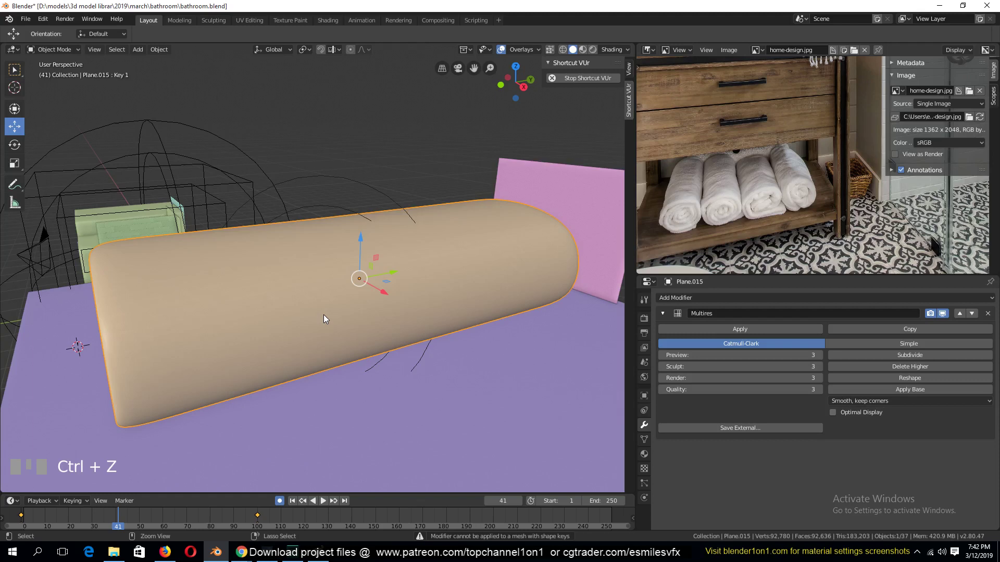
key(ctrl+z)
key(ctrl+z)
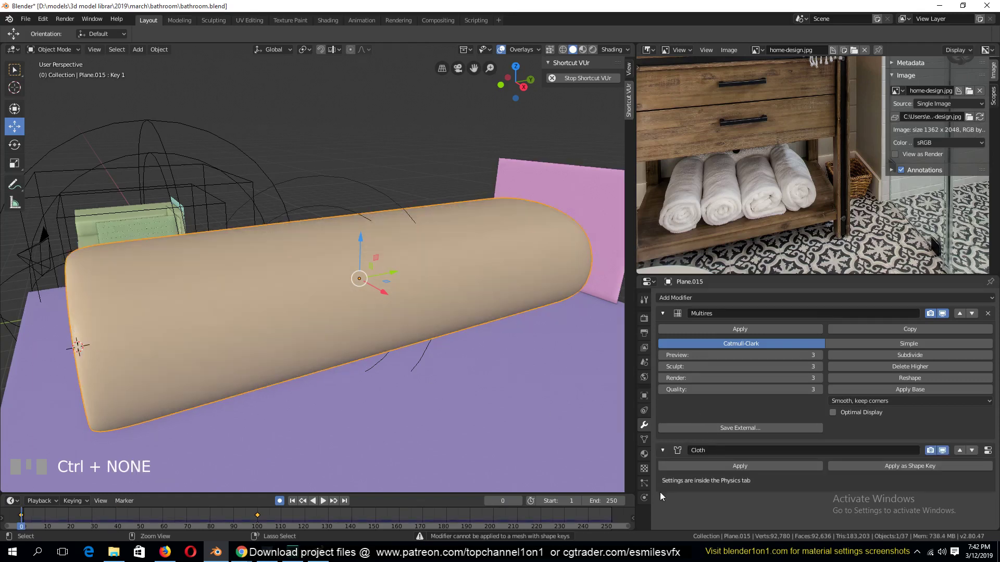
Step: At frame 73, mute the Basis and Key 1 shape keys and try to apply the Multires modifier
right_click(194, 514)
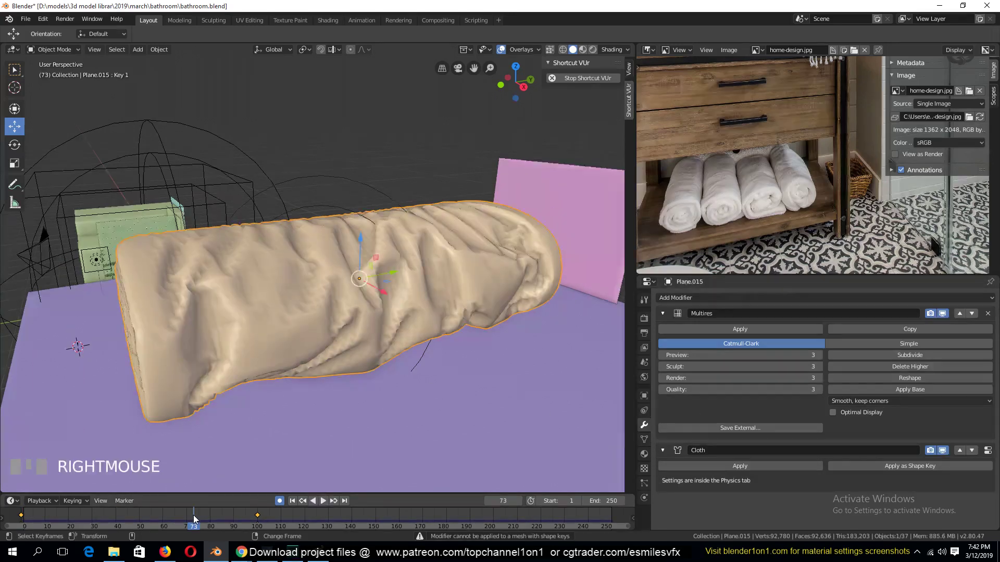
click(644, 440)
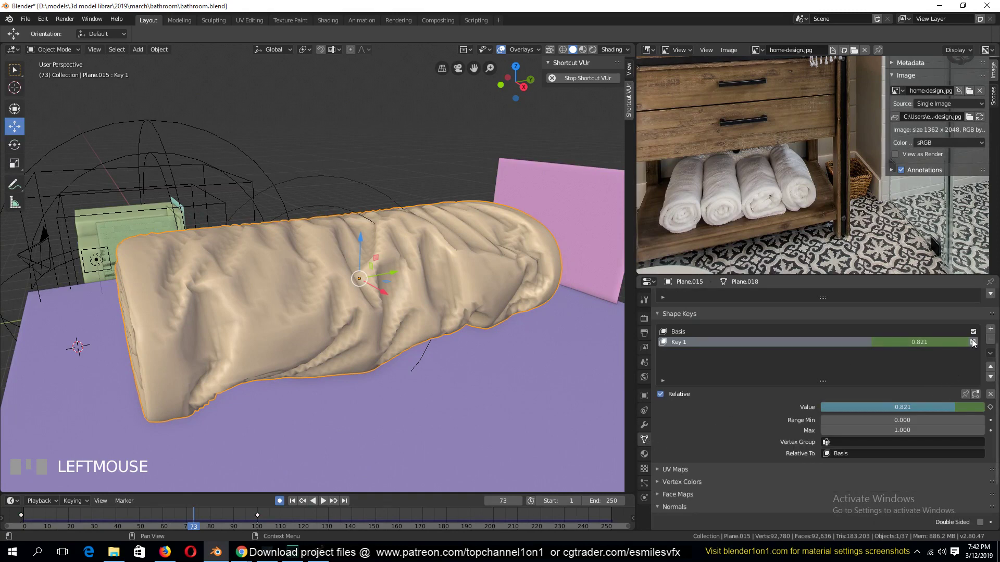
drag(972, 343, 973, 331)
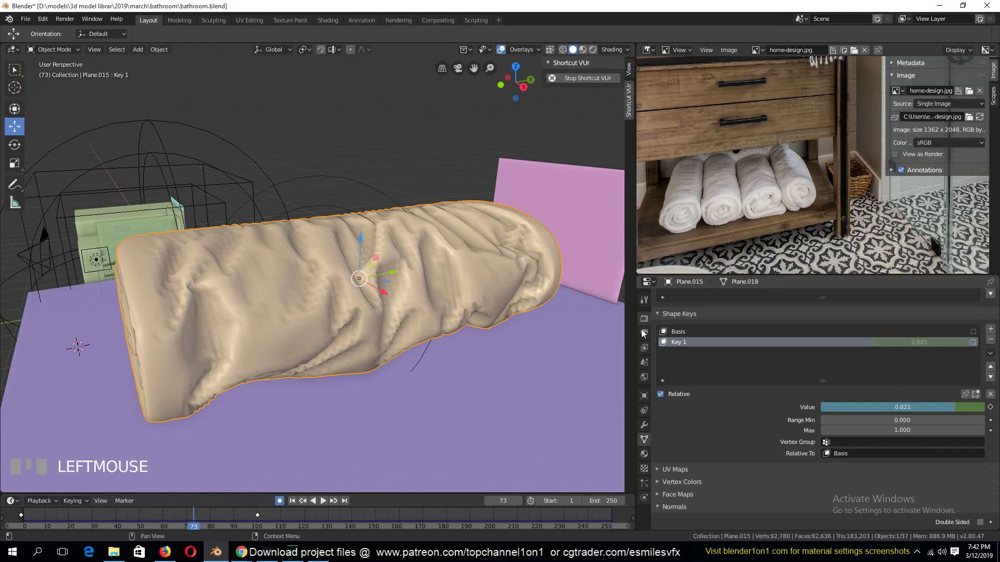
click(644, 424)
click(701, 332)
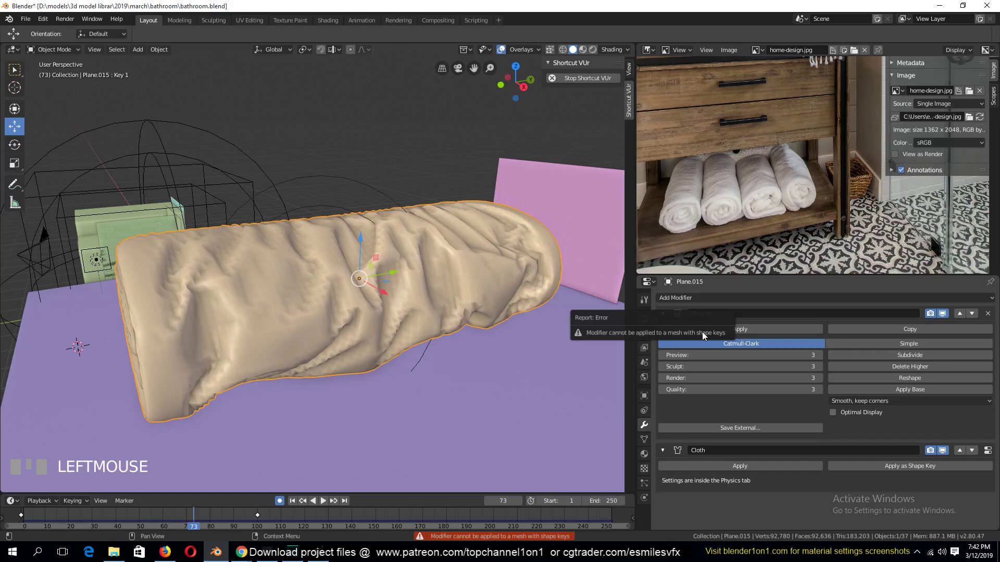
Step: Delete both shape keys, Key 1 and Basis, from the towel mesh
click(645, 439)
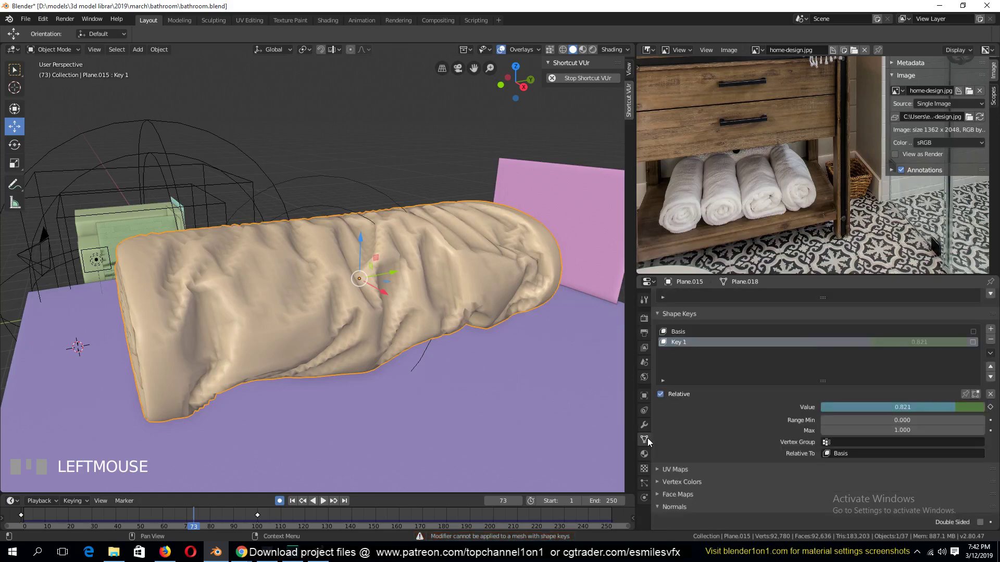
click(991, 340)
click(990, 339)
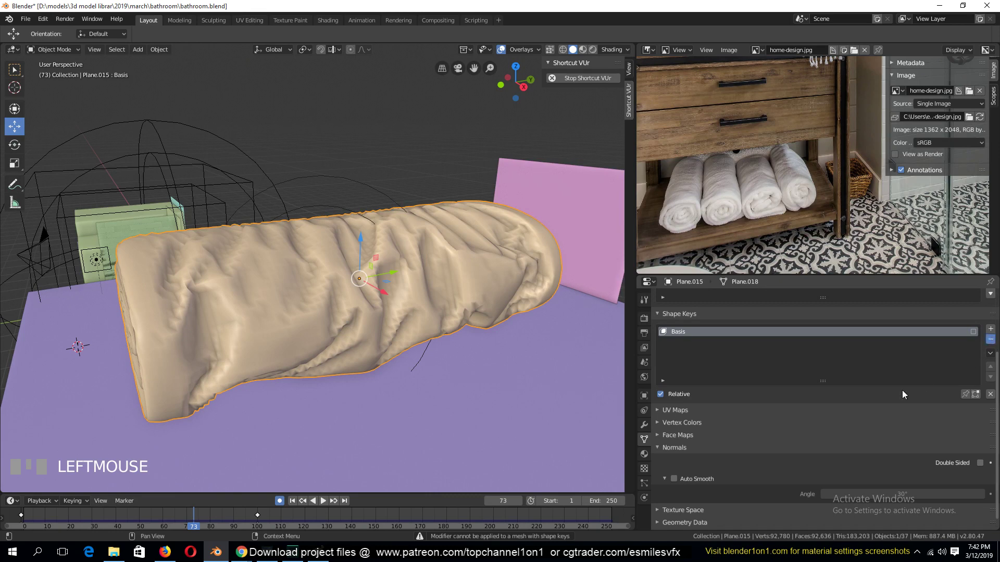
Step: Apply the Multires and Cloth modifiers to the towel to make the simulated folds permanent
click(644, 425)
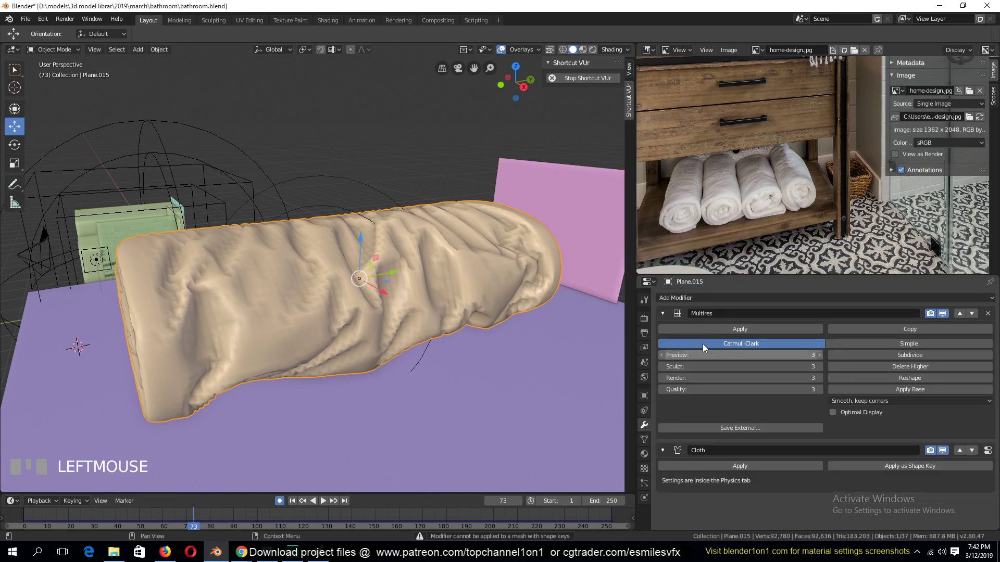
click(711, 324)
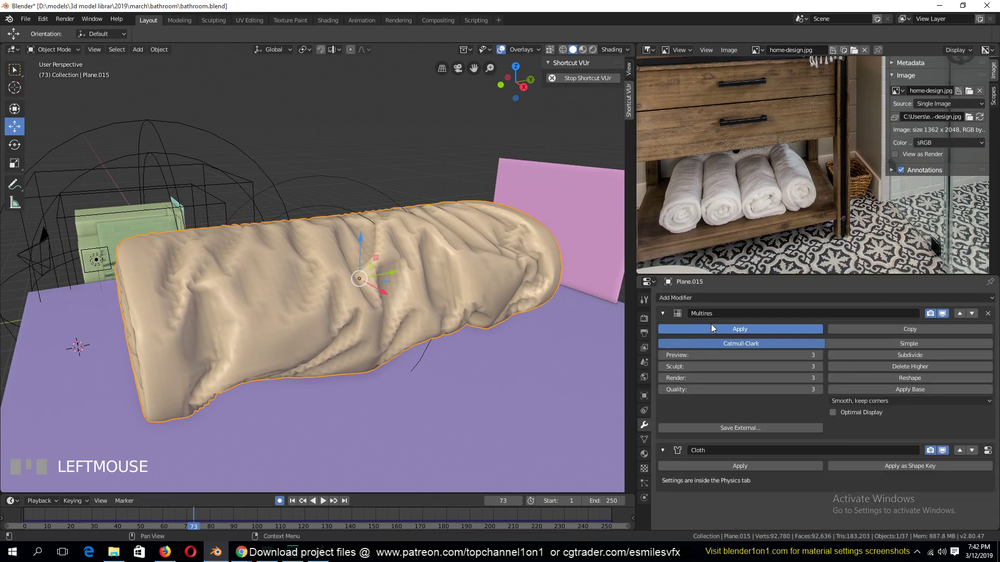
click(722, 329)
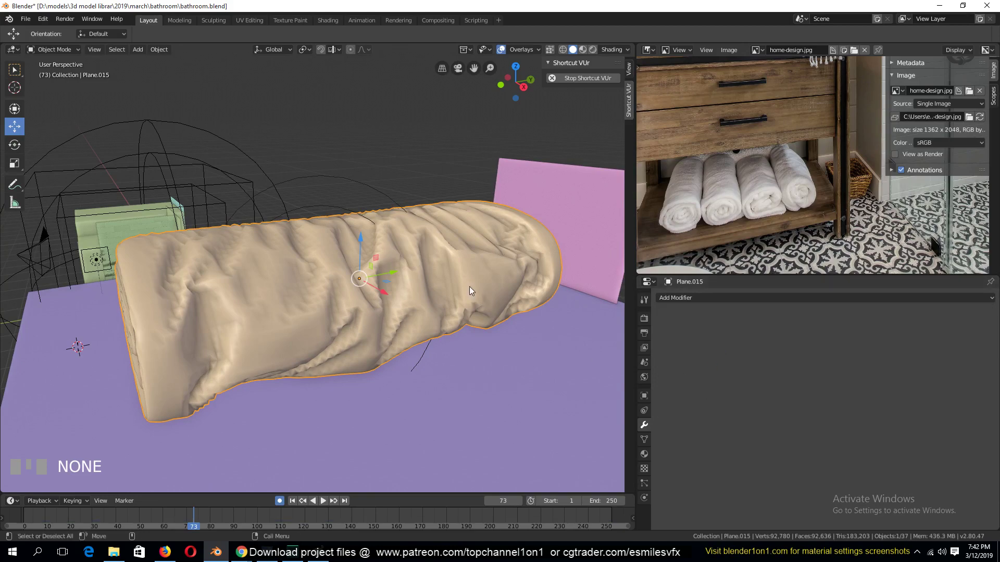
Step: Deselect the towel and examine its folds and rolled end from above
middle_drag(469, 286, 321, 286)
key(alt+a)
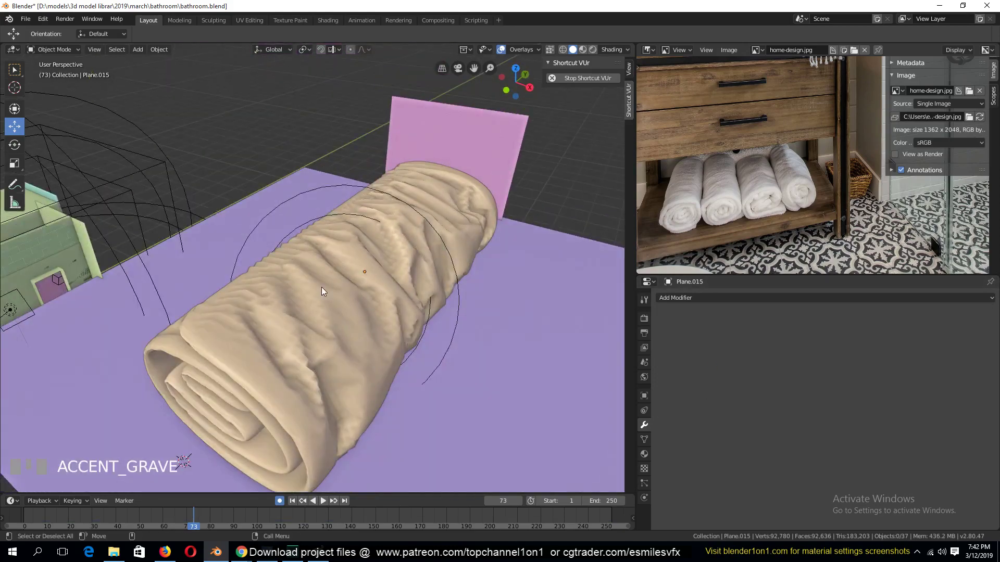
right_click(321, 287)
click(321, 259)
click(361, 276)
middle_drag(361, 276, 386, 269)
right_click(386, 269)
key(alt+a)
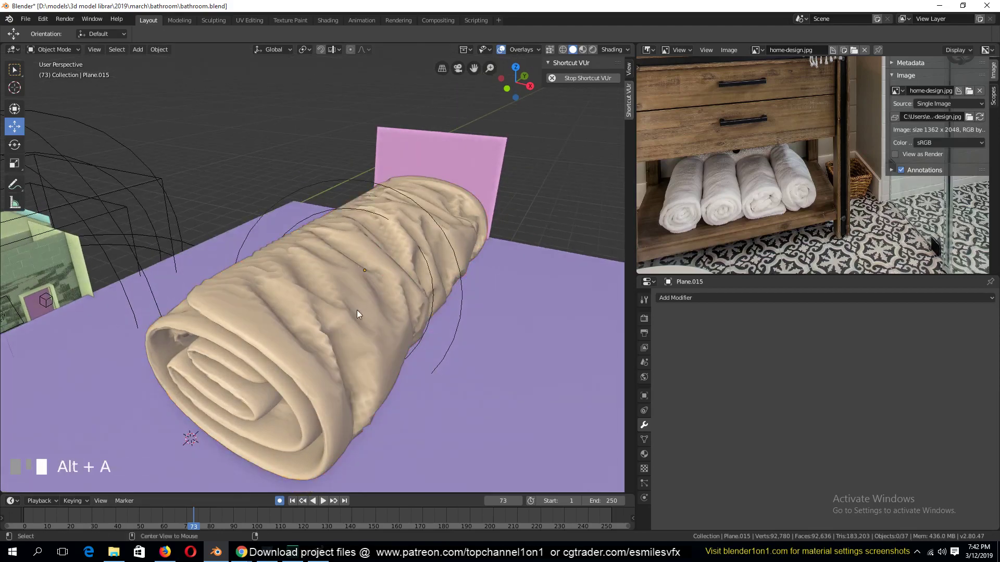
Step: Examine the towel's mesh in Edit Mode and the towel's shape from several sides
middle_drag(358, 311, 291, 252)
key(Tab)
scroll(346, 280, up, 2)
key(a)
key(Tab)
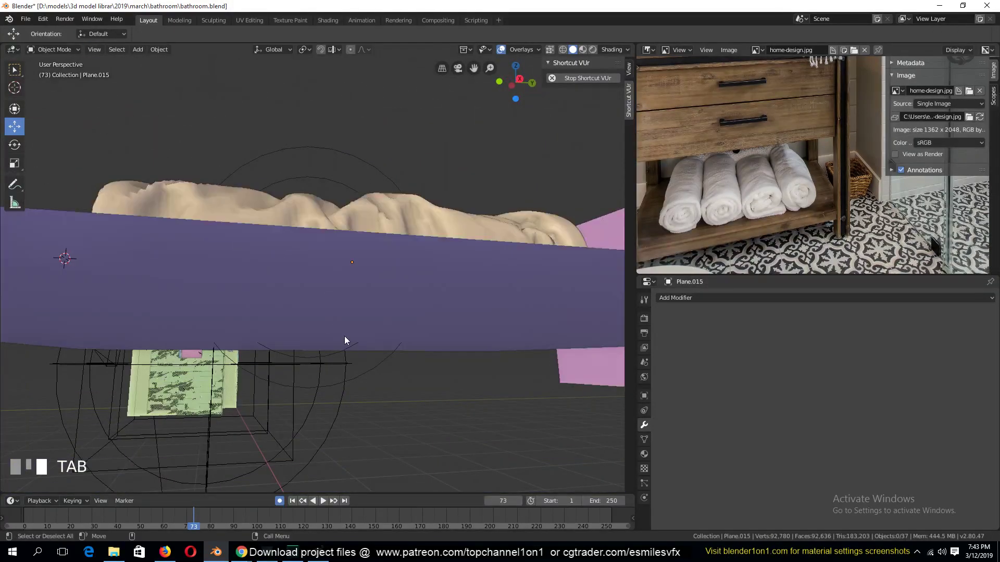
key(grave)
middle_drag(345, 339, 367, 395)
Step: Add a Decimate modifier to the towel in Un-Subdivide mode with 3 iterations and check the simplified surface
click(724, 299)
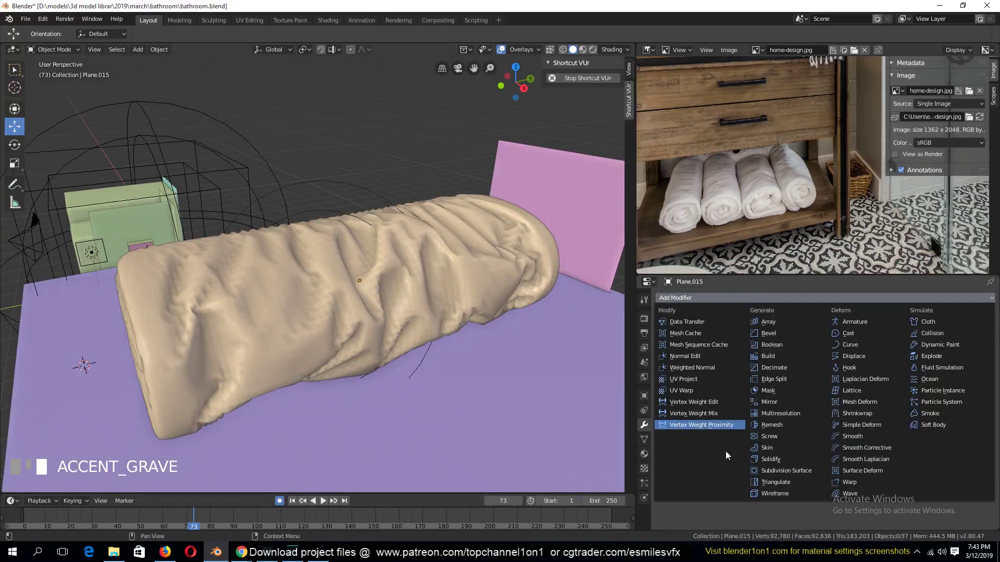
click(788, 367)
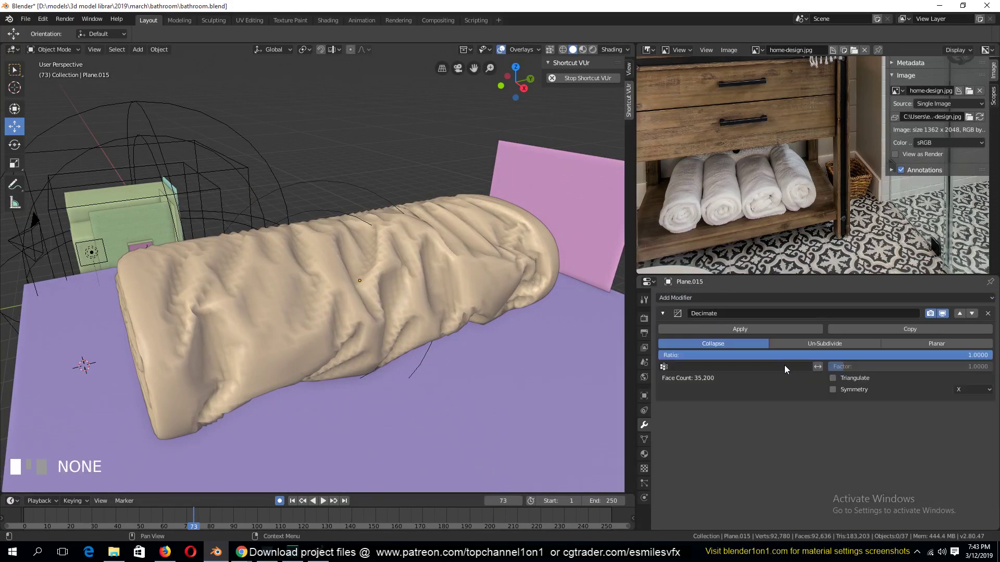
click(818, 344)
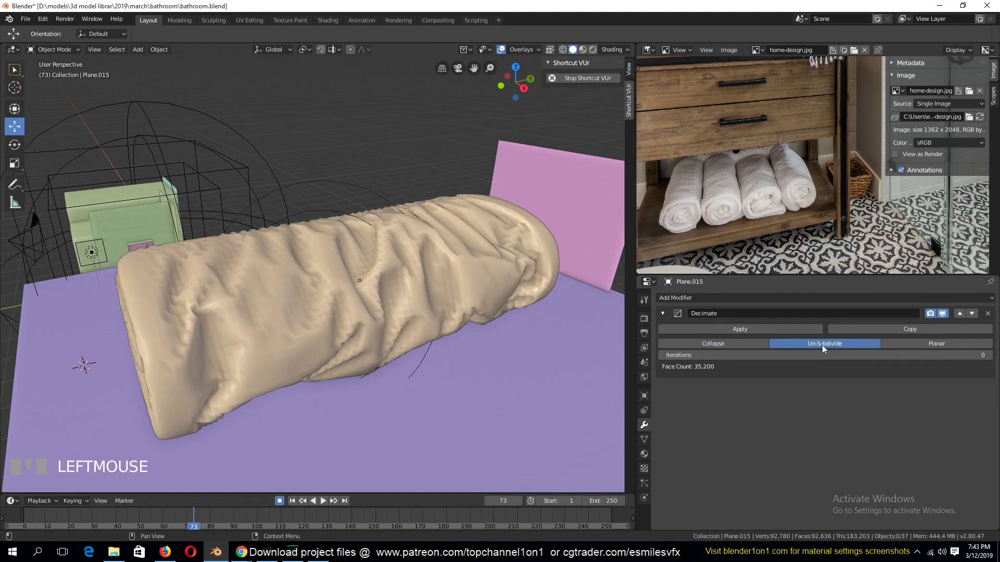
click(990, 356)
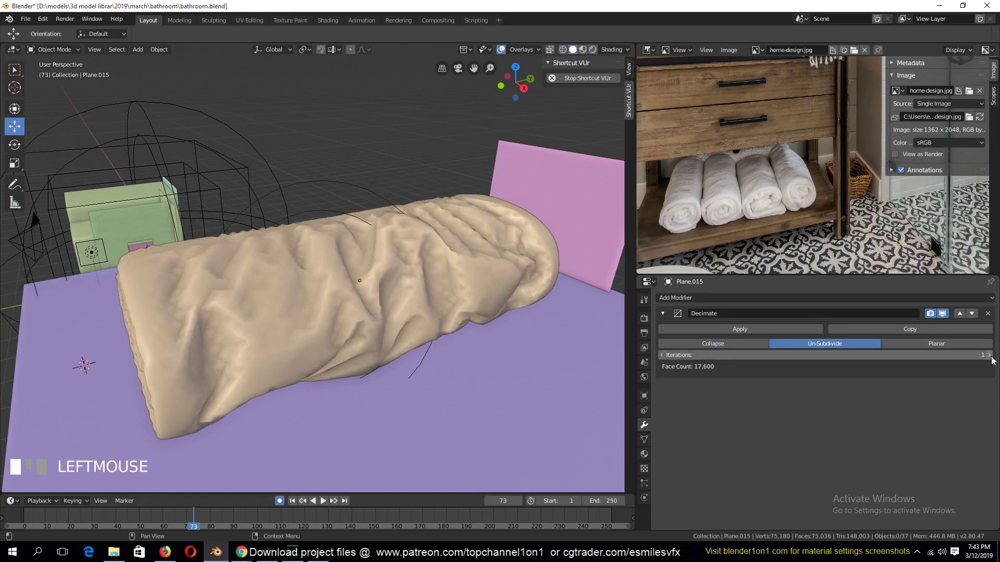
click(989, 356)
click(989, 356)
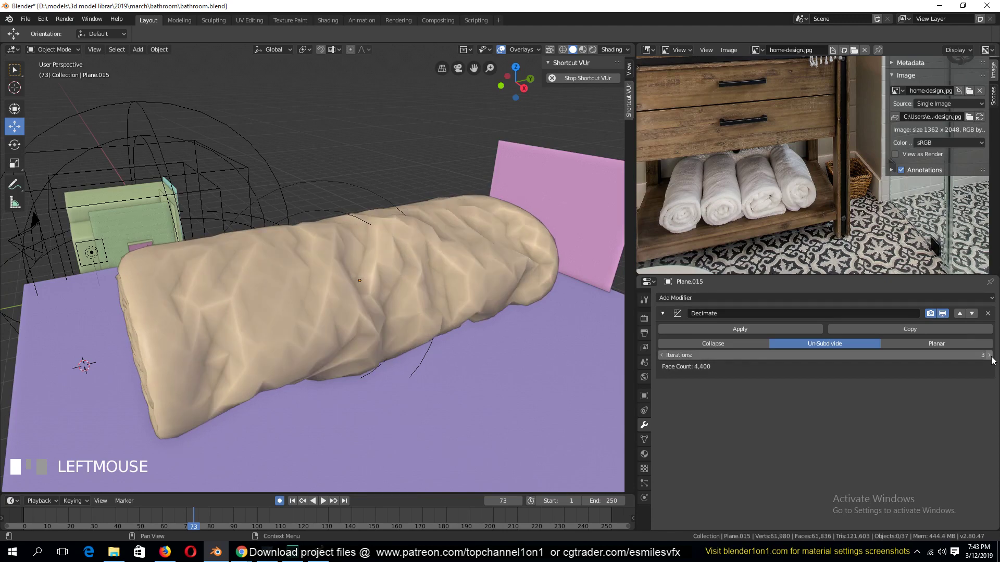
key(grave)
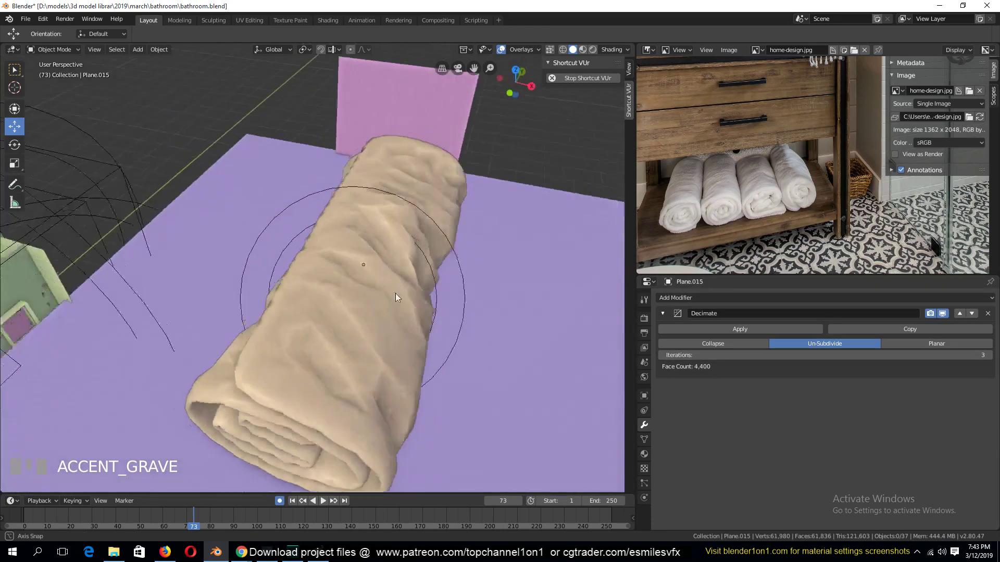
click(382, 304)
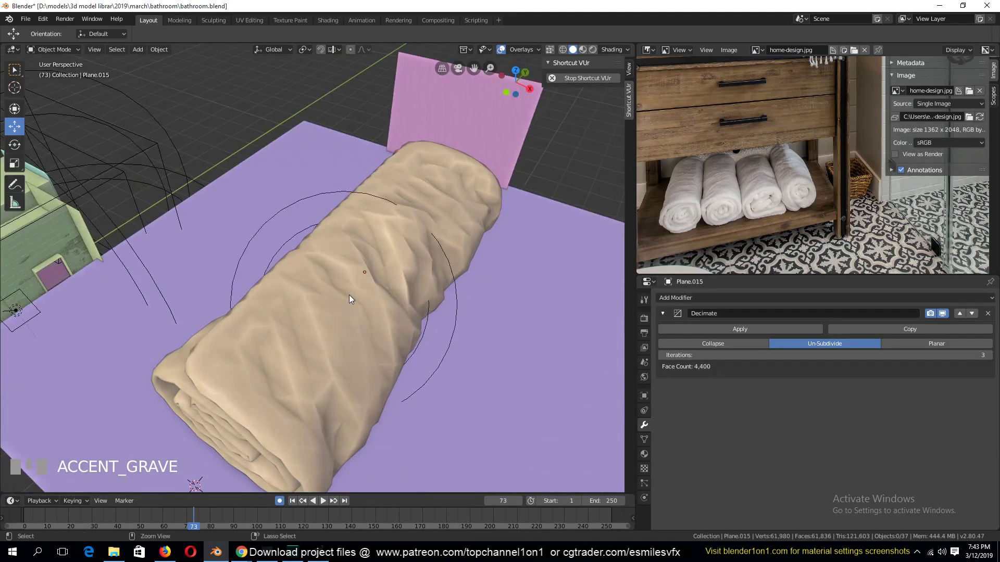
Step: Add a level 2 Subdivision Surface modifier to the towel and compare its smoothed folds and rolled end with the reference photo
key(ctrl+2)
click(361, 310)
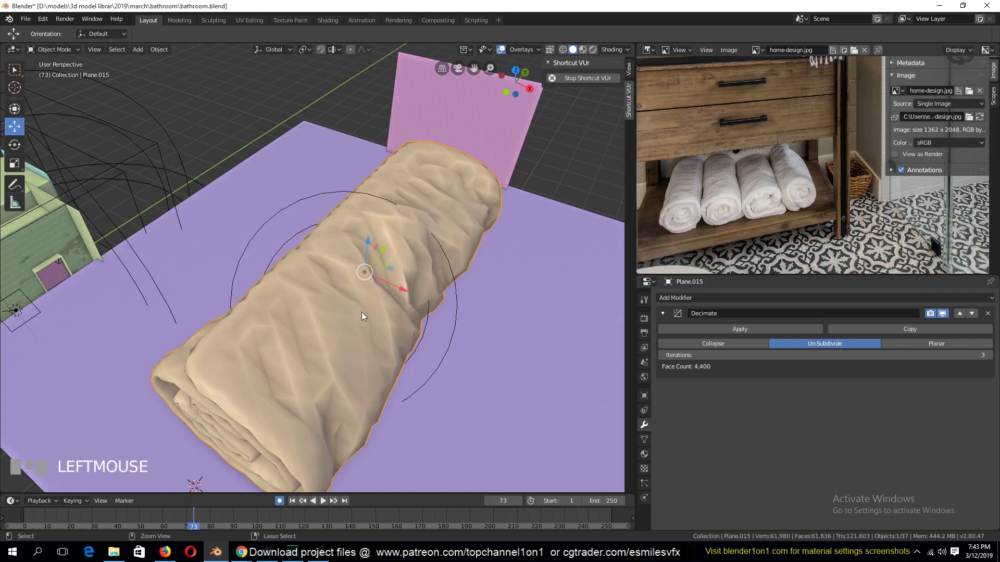
key(ctrl+2)
key(shift+grave)
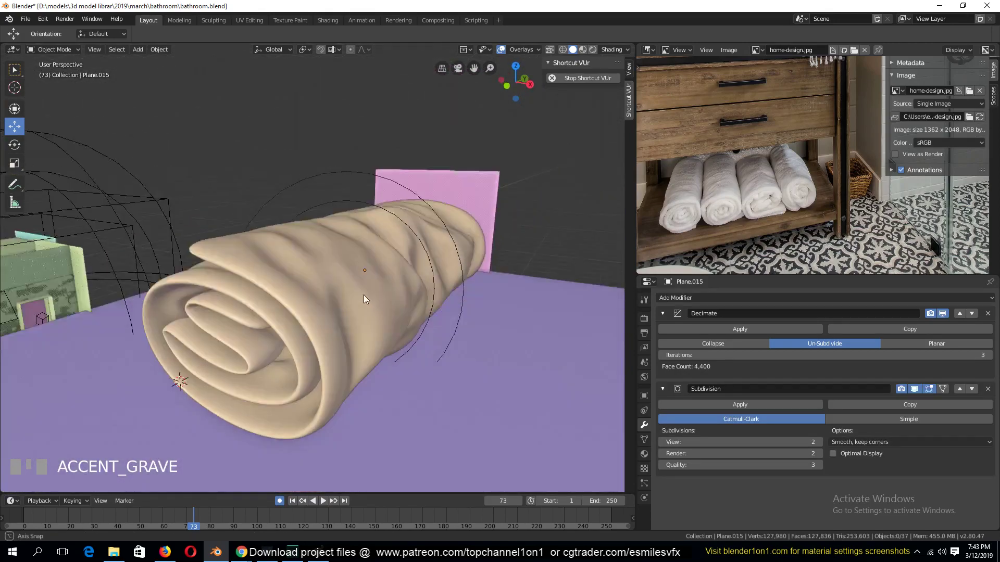
middle_drag(363, 295, 356, 314)
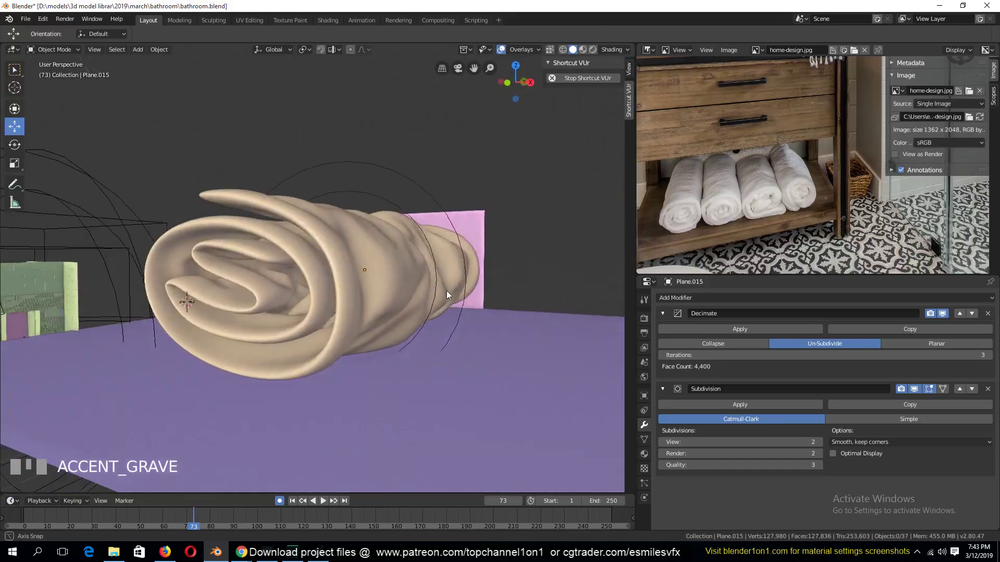
click(446, 287)
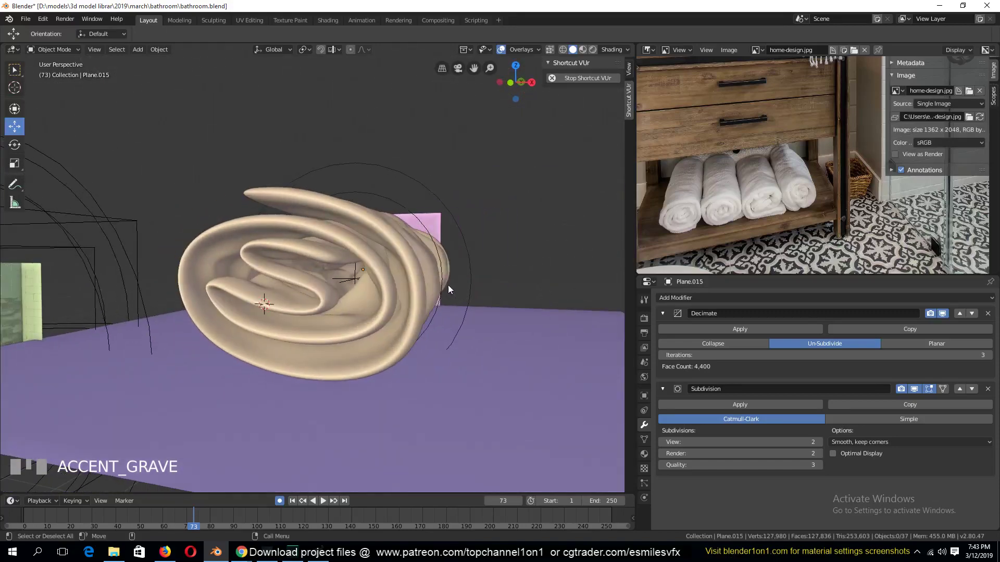
middle_drag(449, 286, 351, 243)
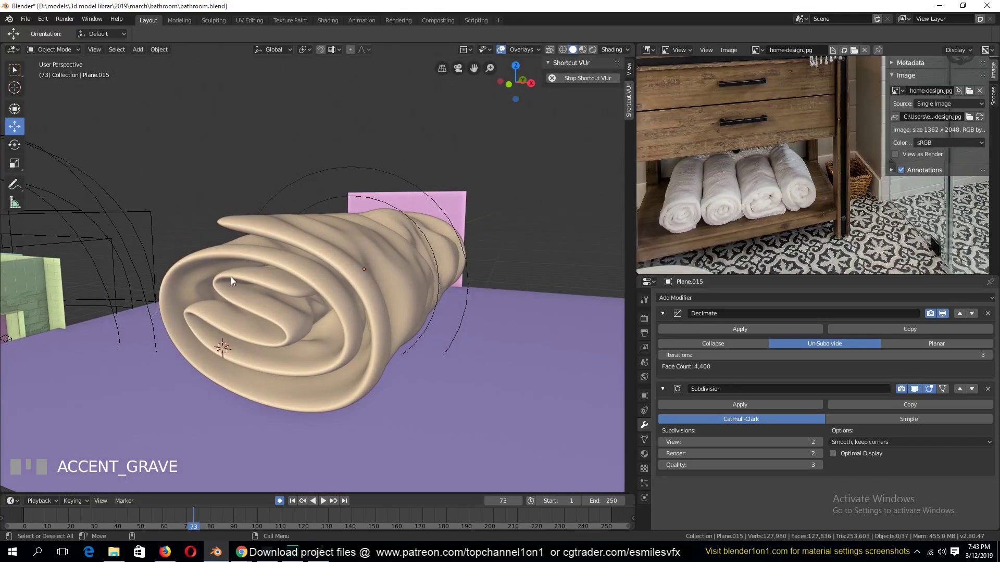
middle_drag(224, 339, 168, 315)
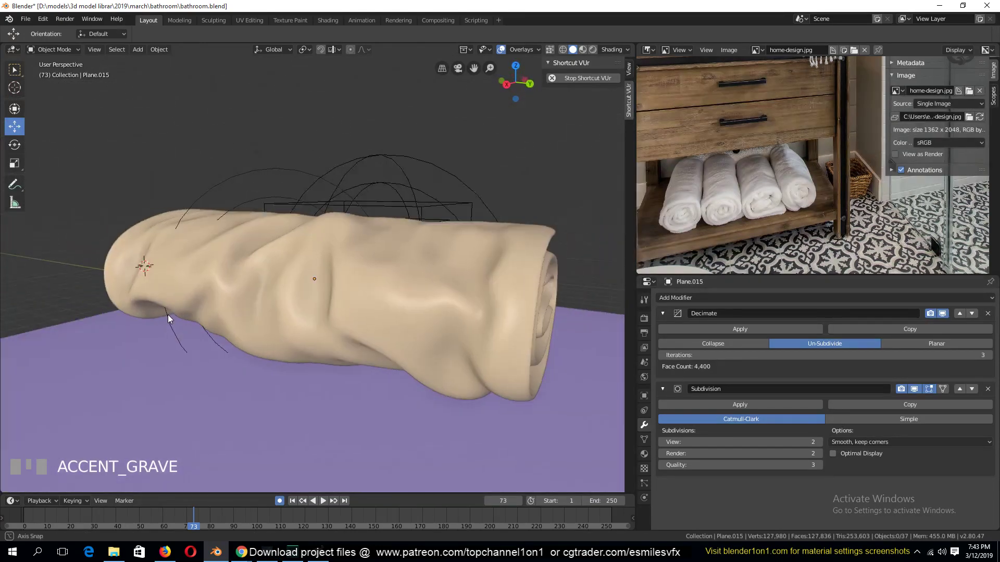
scroll(711, 211, up, 3)
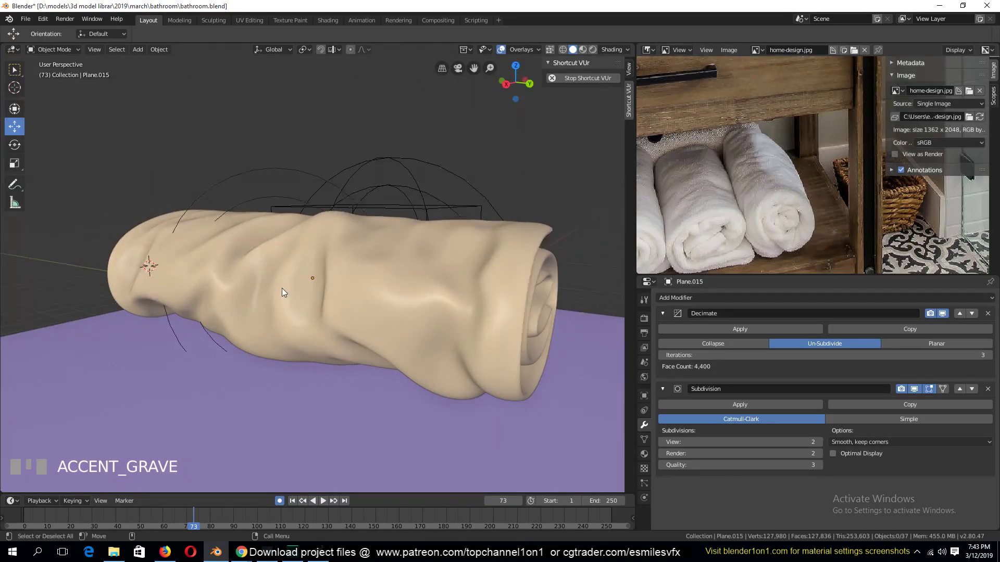
middle_drag(282, 288, 364, 301)
middle_drag(320, 326, 570, 382)
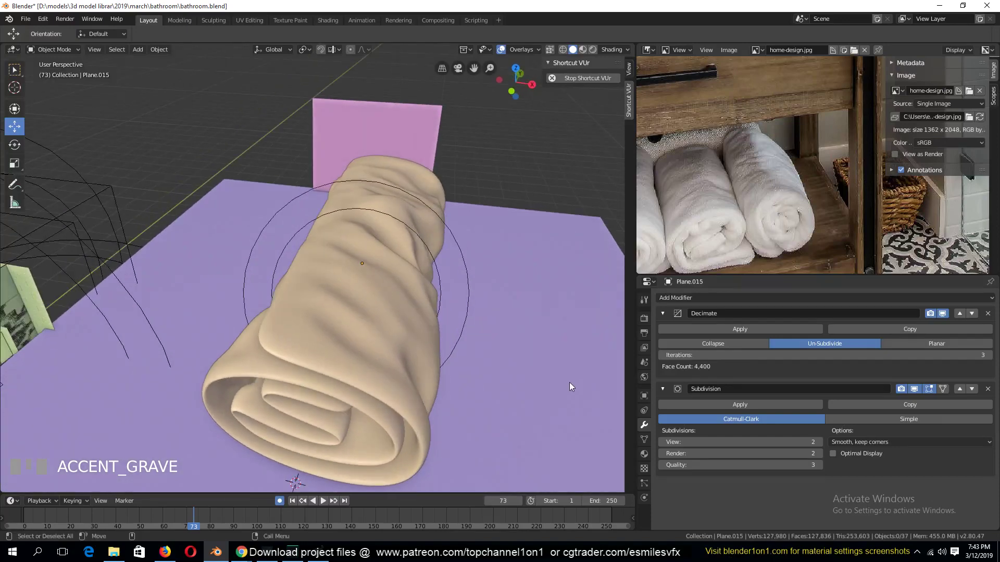
Step: Apply the towel's Decimate modifier and examine the reduced mesh in Edit Mode
click(693, 327)
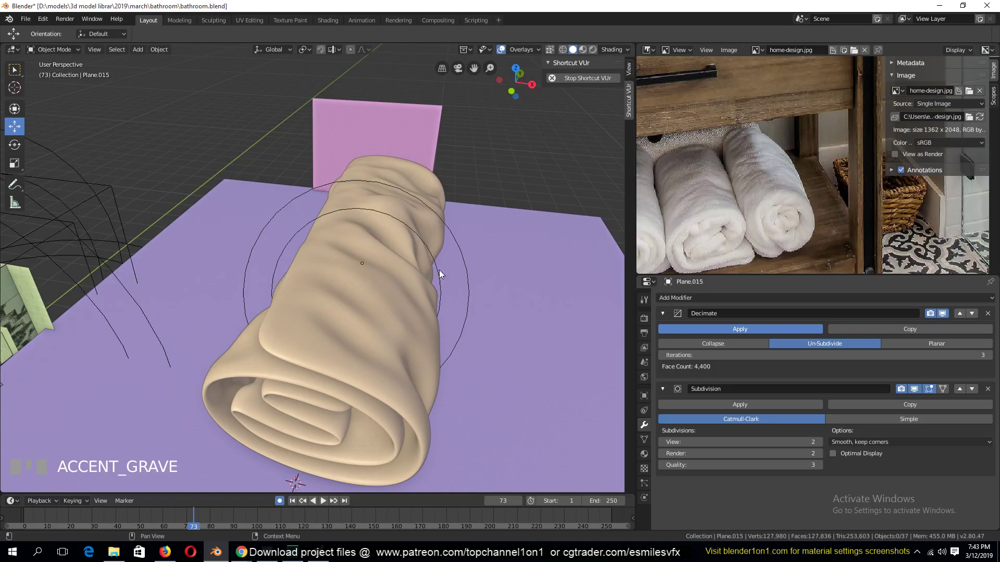
key(Tab)
middle_drag(439, 269, 354, 296)
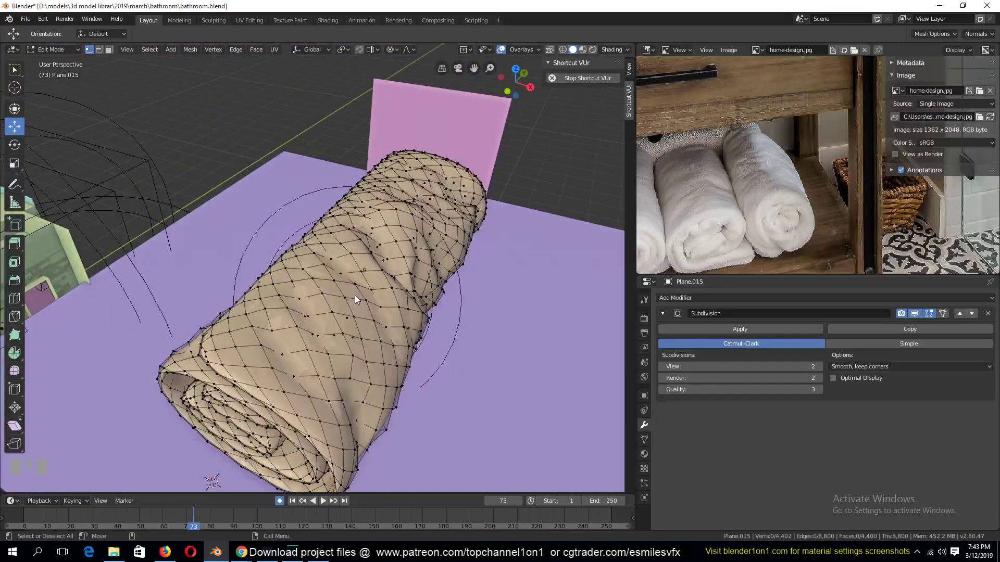
key(Tab)
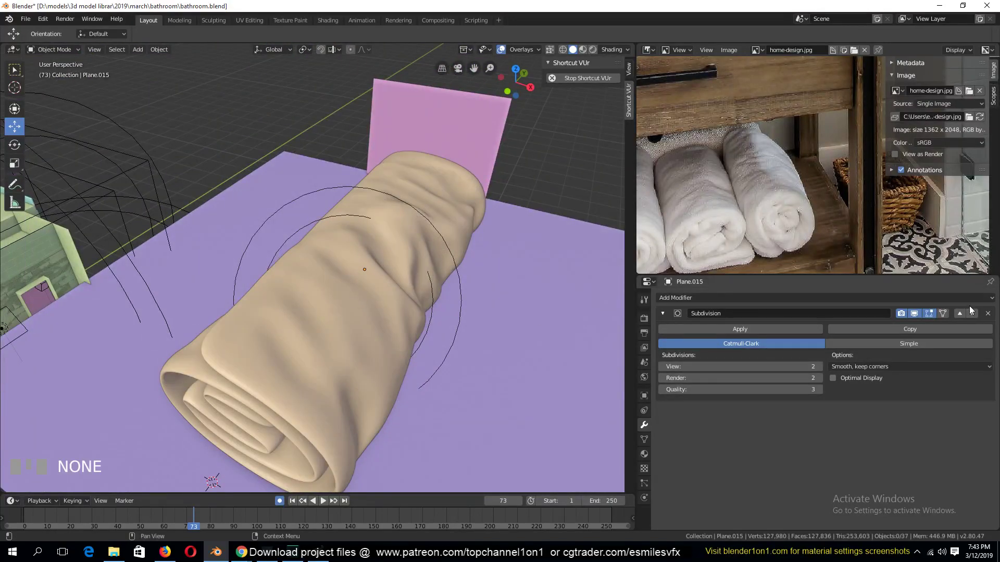
Step: Replace the towel's Subdivision modifier with a new Decimate modifier in Un-Subdivide mode with 2 iterations
click(988, 313)
click(954, 298)
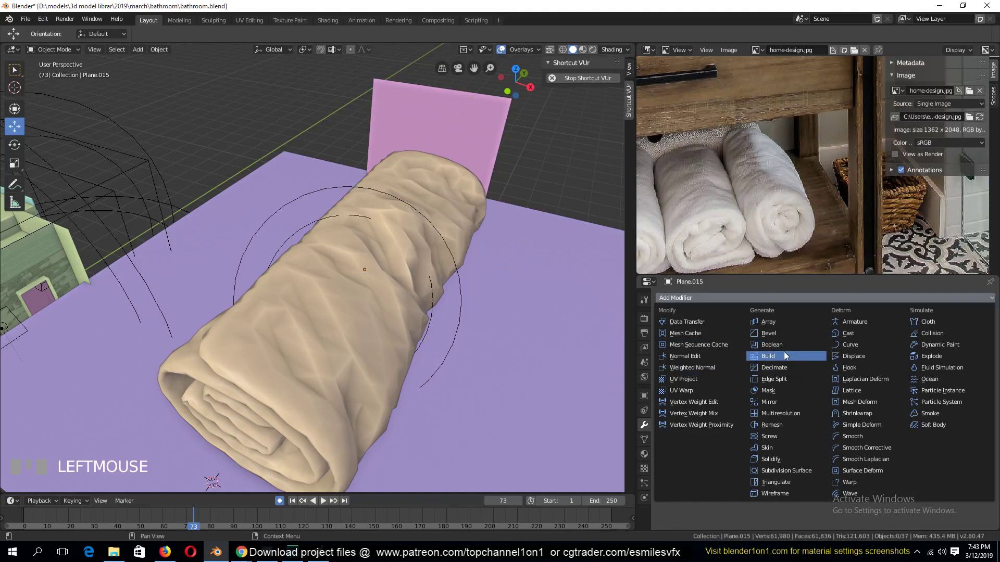
click(788, 365)
click(861, 343)
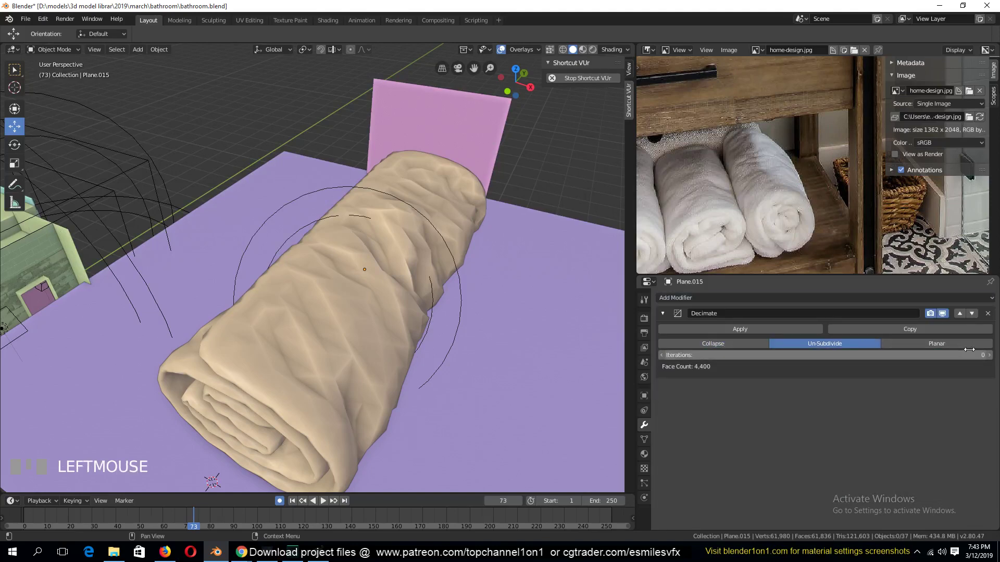
click(990, 355)
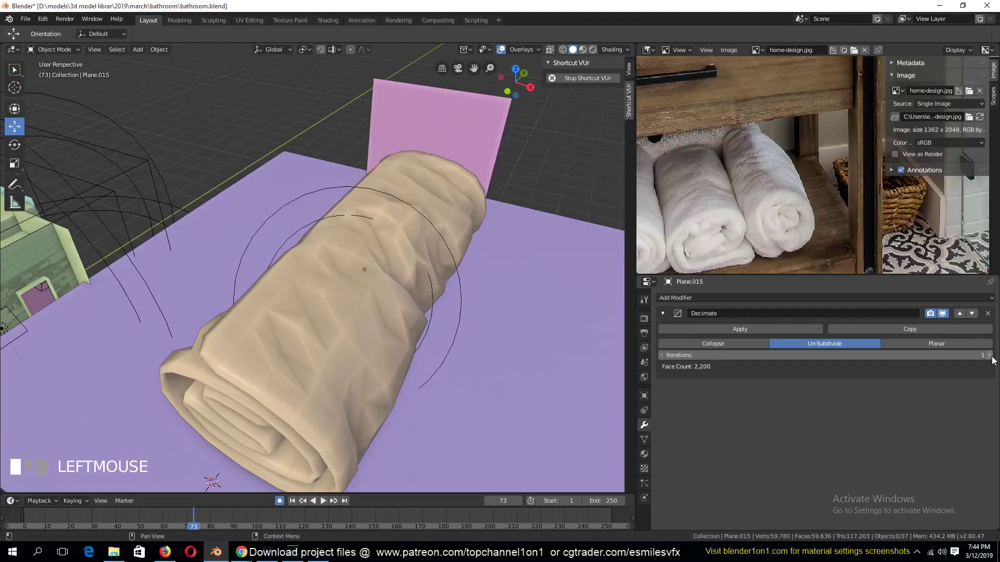
click(990, 355)
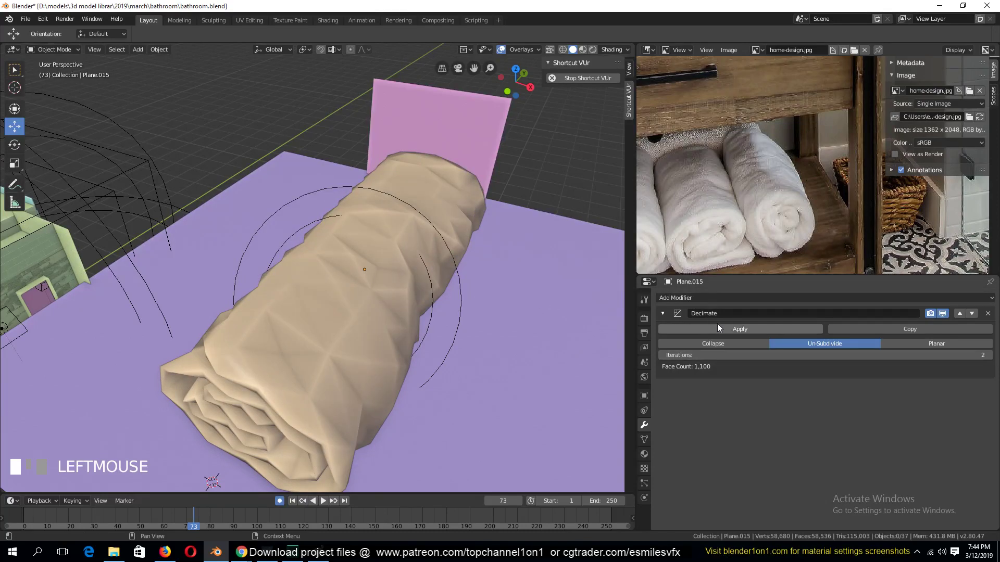
Step: Try level 2 subdivision over the decimated towel, compare with 1 Decimate iteration, and remove both modifiers
click(404, 277)
key(ctrl+2)
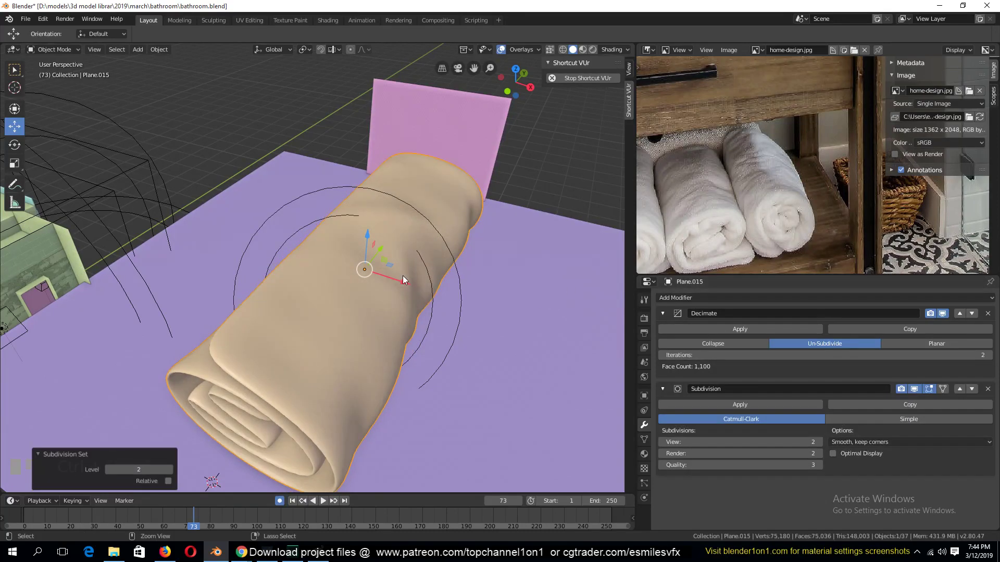
middle_drag(328, 248, 321, 227)
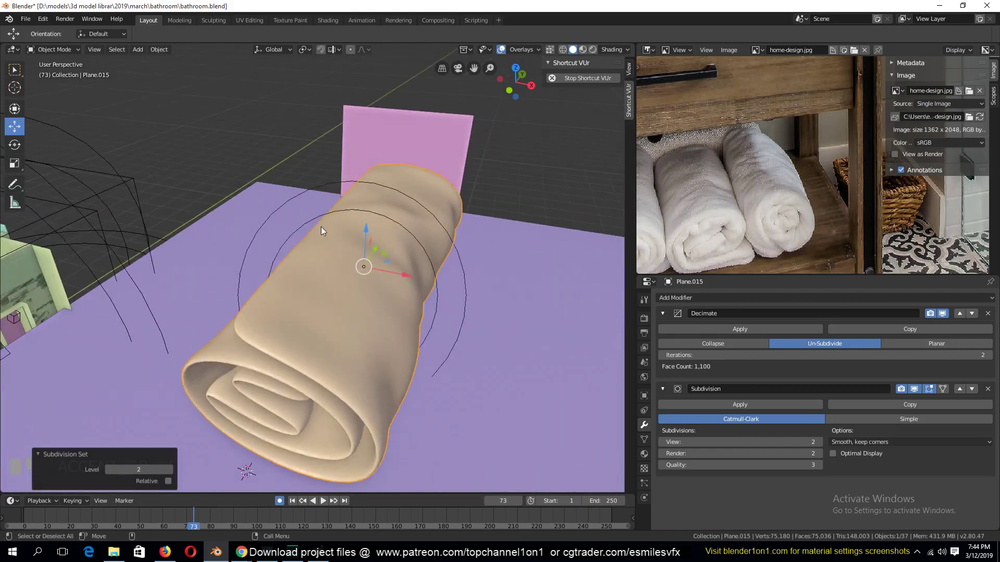
click(661, 355)
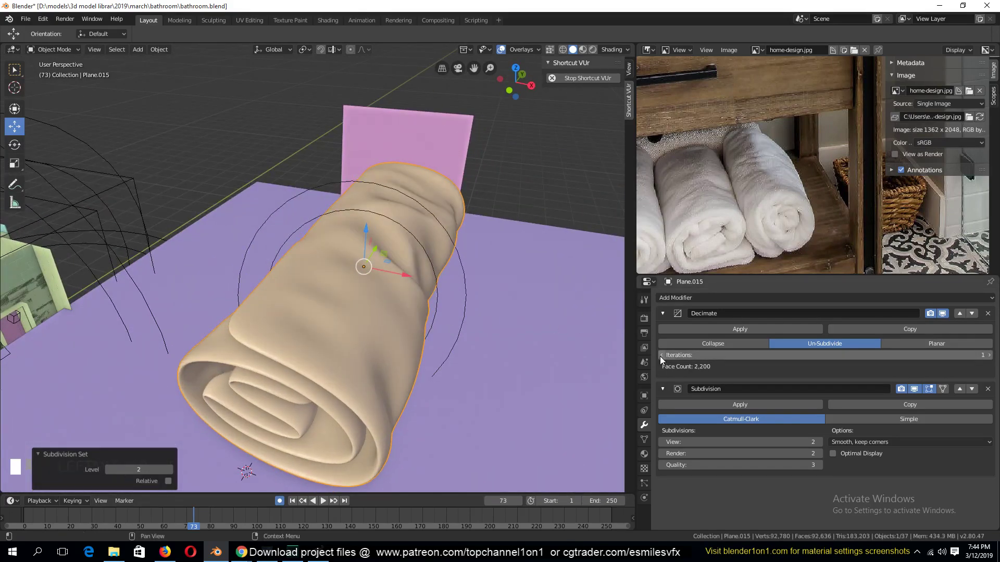
click(987, 313)
click(987, 314)
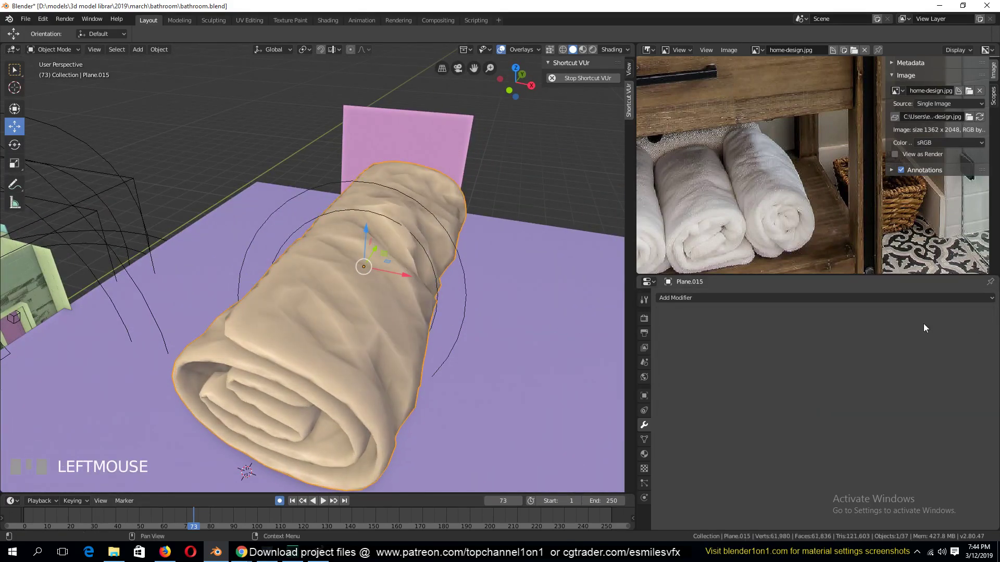
Step: Add a level 2 Subdivision Surface modifier to the towel and deselect it
middle_drag(344, 305, 329, 300)
key(grave)
key(ctrl+2)
key(alt+a)
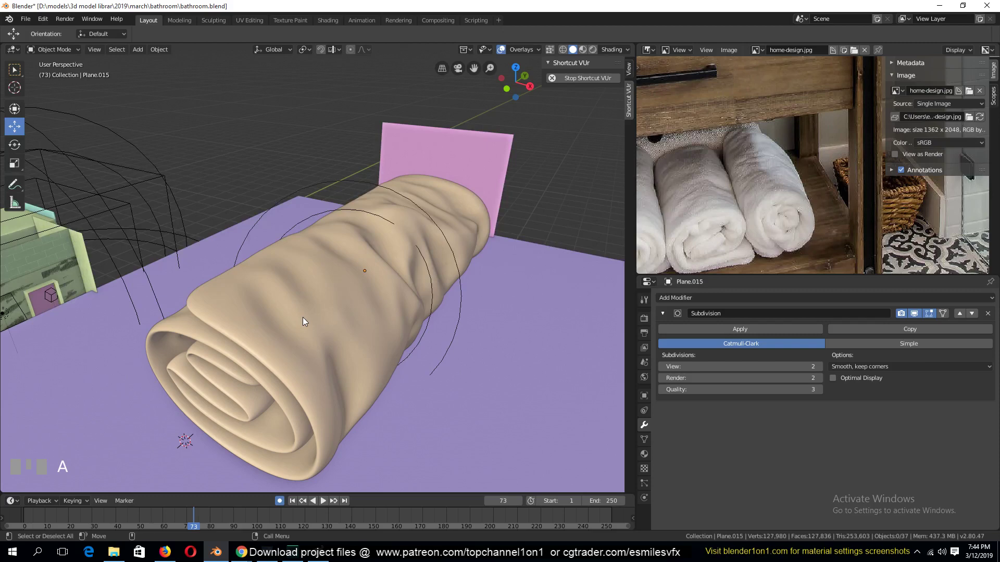
Step: In front view, move the towel about -8.79 m in X and -2.57 m in Z to the vanity and scale it to about 0.532
scroll(341, 255, down, 4)
key(grave)
middle_drag(342, 255, 389, 255)
click(367, 259)
key(KP_1)
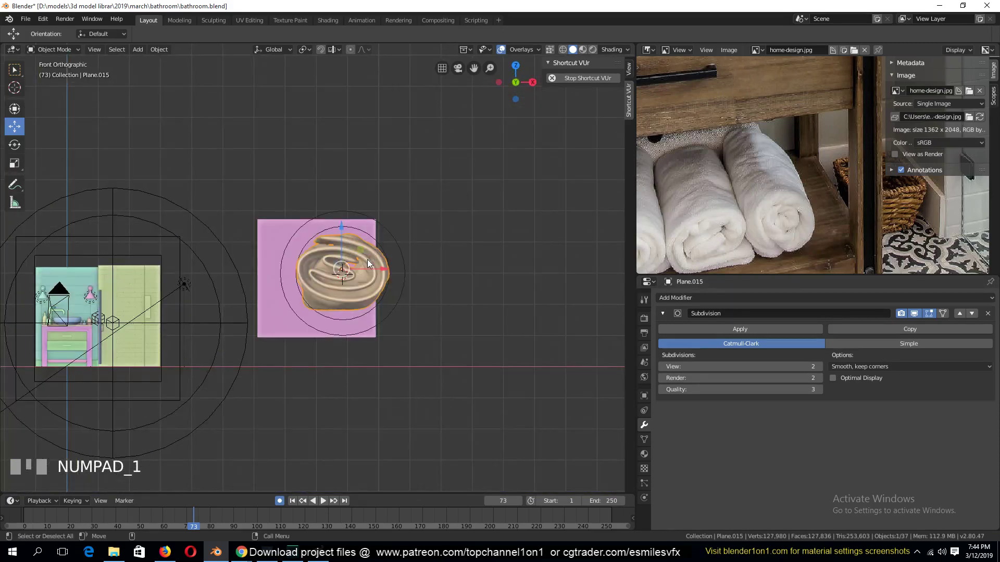
key(g)
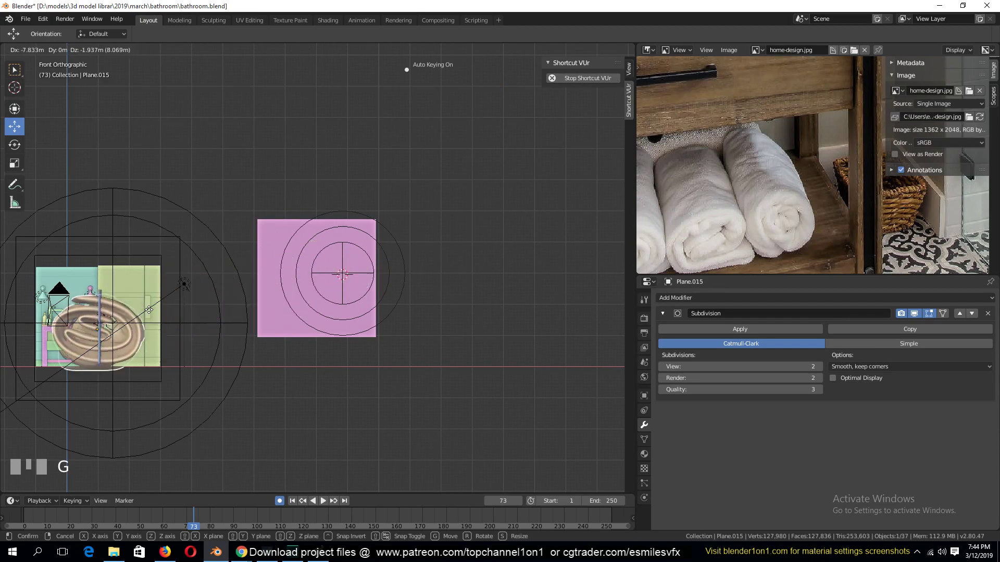
click(125, 335)
key(s)
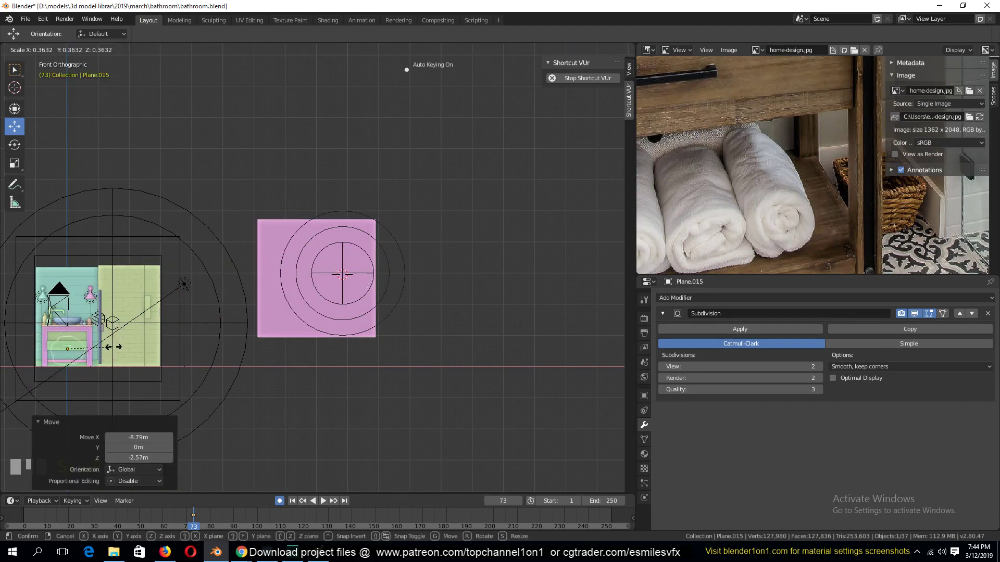
click(123, 326)
Step: From the camera view, move the towel about -1.98 m along Y to the front of the vanity and save the file
key(KP_0)
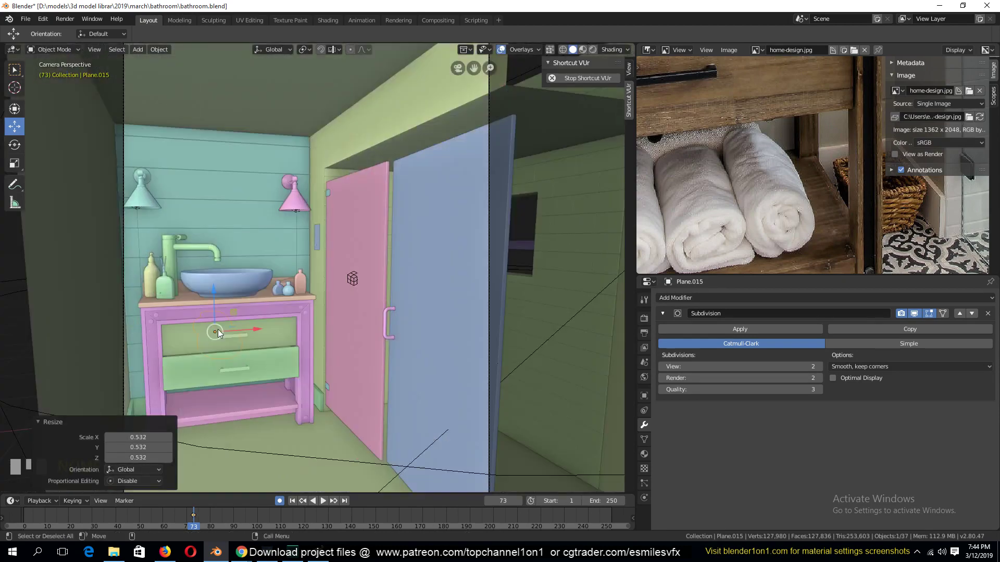
key(g)
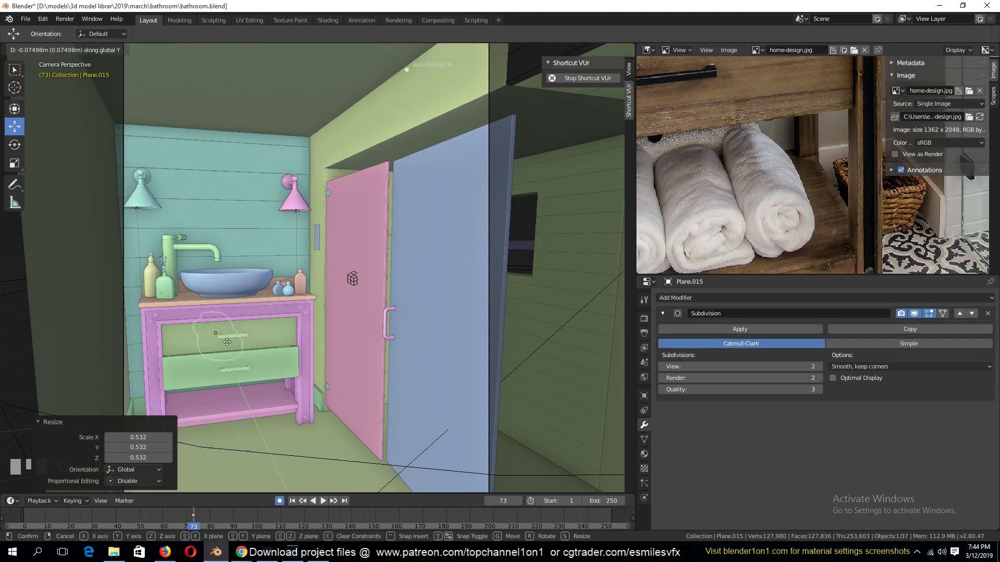
key(y)
click(244, 381)
scroll(867, 126, down, 3)
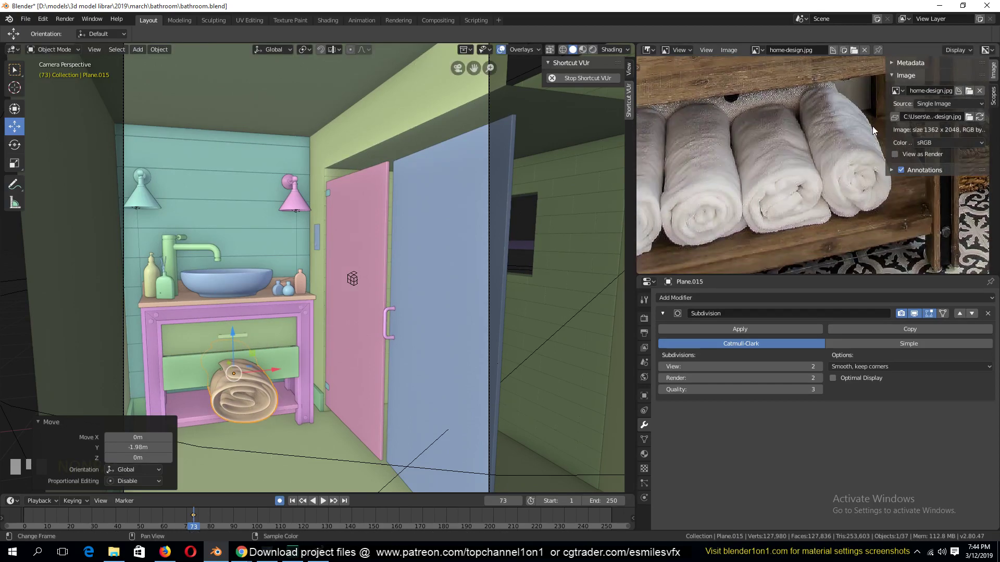
scroll(867, 126, down, 2)
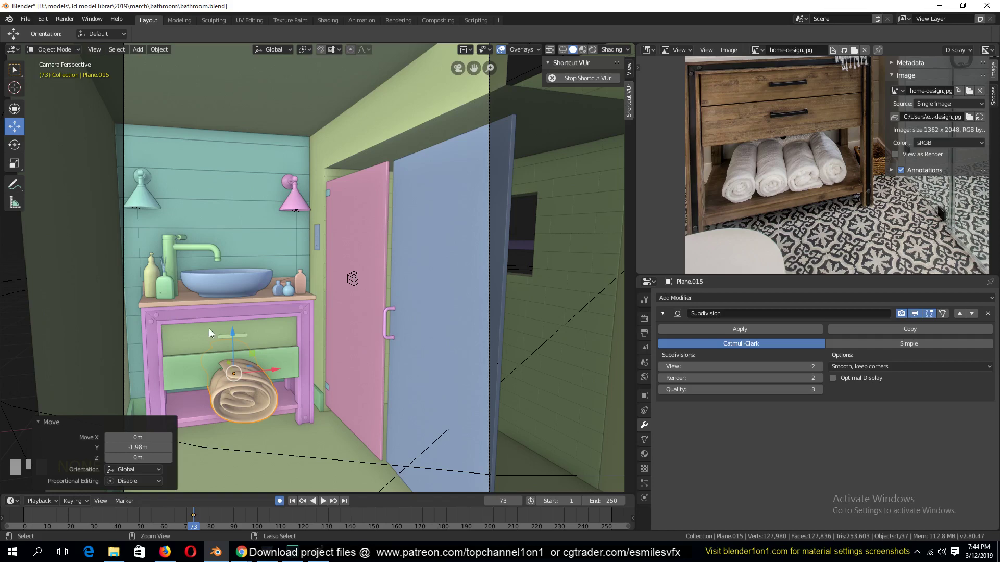
key(ctrl+s)
Step: Scale the towel by about 0.622 and move it about -0.429 m in X and -0.14 m in Z toward the lower shelf's end
key(s)
click(257, 348)
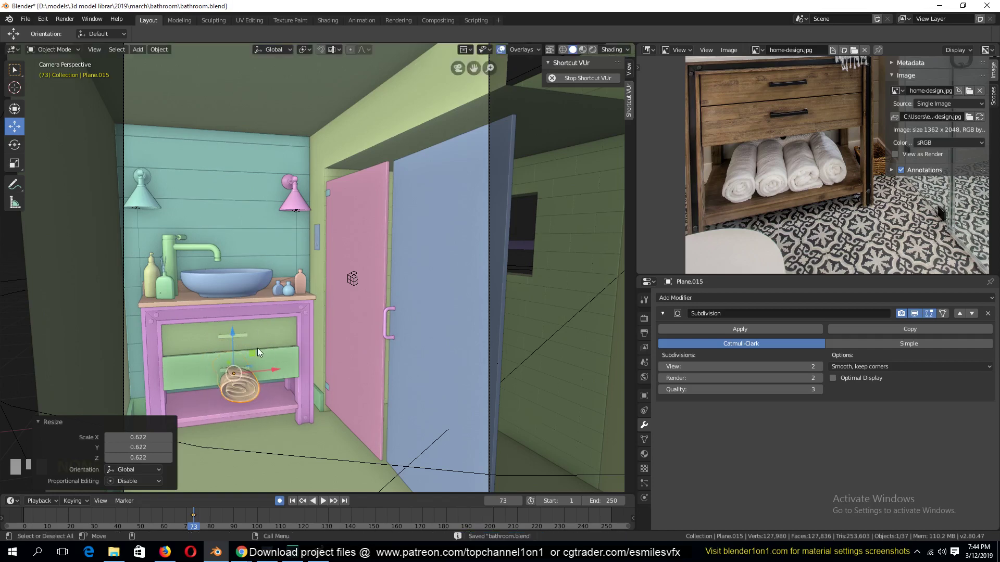
key(g)
click(209, 370)
Step: Shrink the towel by about 0.575 to fit under the drawer and enlarge it by about 1.152
key(KP_Decimal)
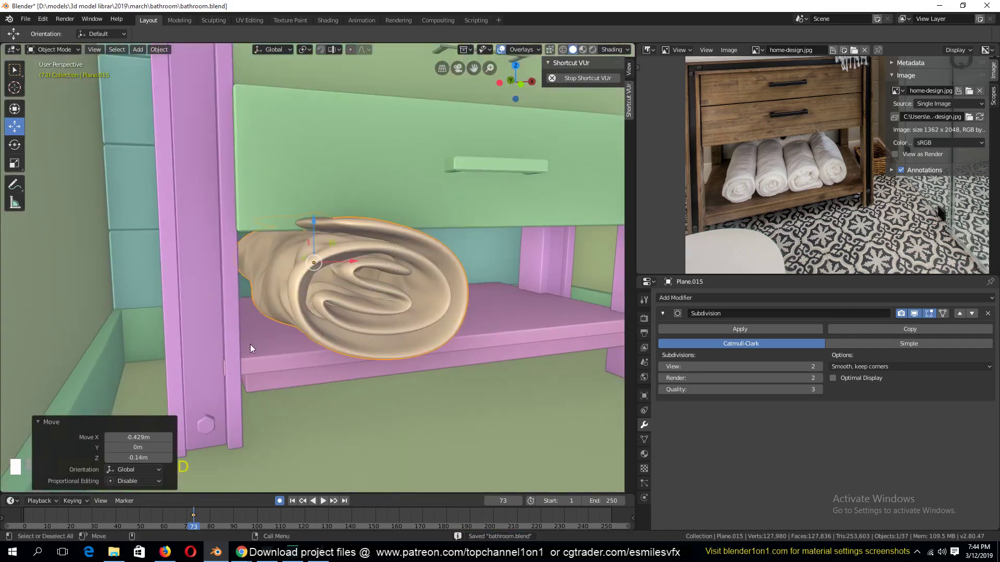
middle_drag(266, 324, 261, 320)
key(s)
click(349, 236)
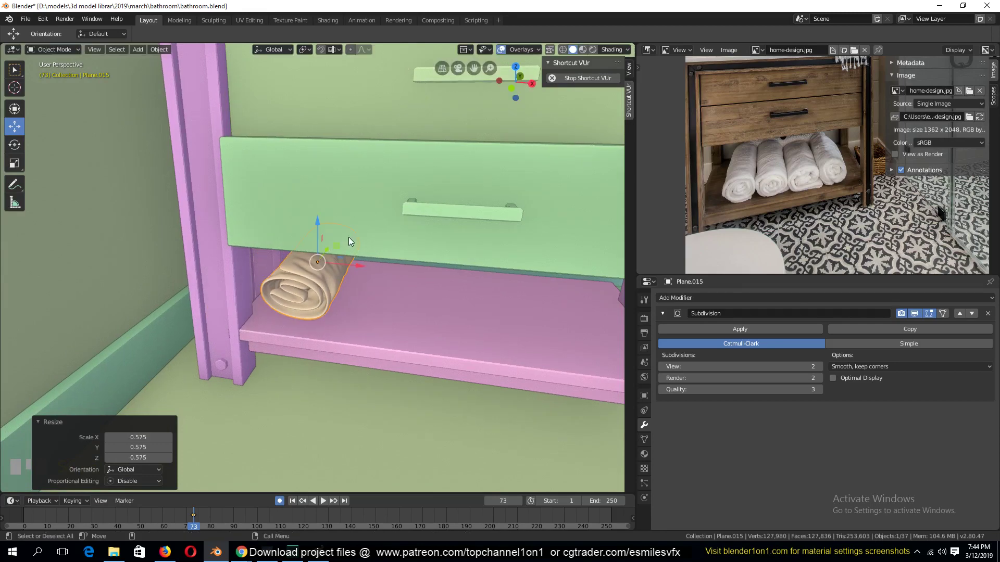
key(s)
click(374, 230)
Step: Lower the towel about 0.0728 m toward the shelf and scale it up slightly
middle_drag(373, 229, 388, 173)
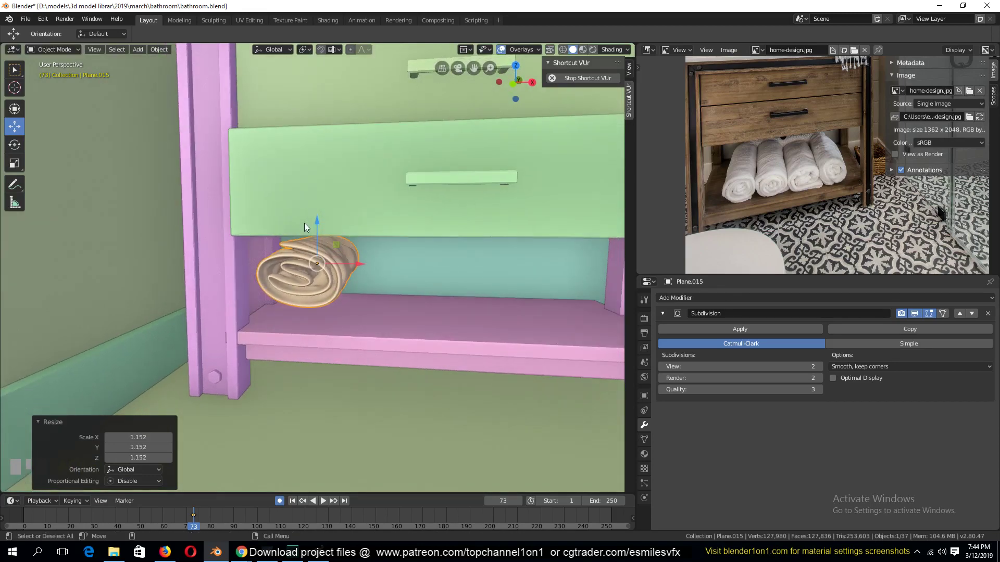
key(g)
key(z)
click(362, 198)
key(s)
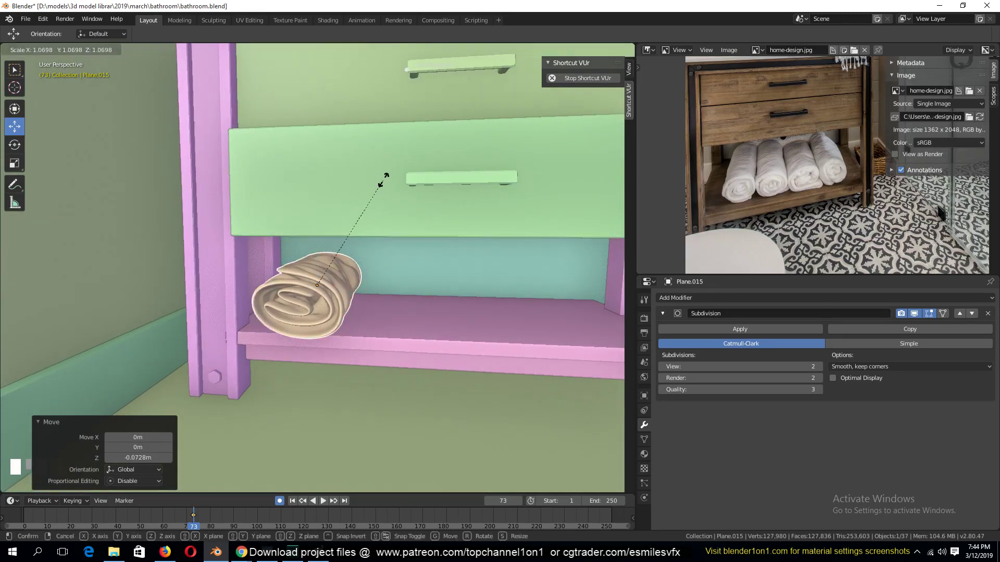
click(387, 176)
Step: Nudge the towel into place on the shelf beside the vanity leg, finishing by lowering it about 0.0239 m along Z
middle_drag(328, 245, 294, 256)
key(g)
key(z)
click(320, 245)
middle_drag(354, 292, 316, 257)
key(g)
click(370, 278)
key(g)
click(321, 263)
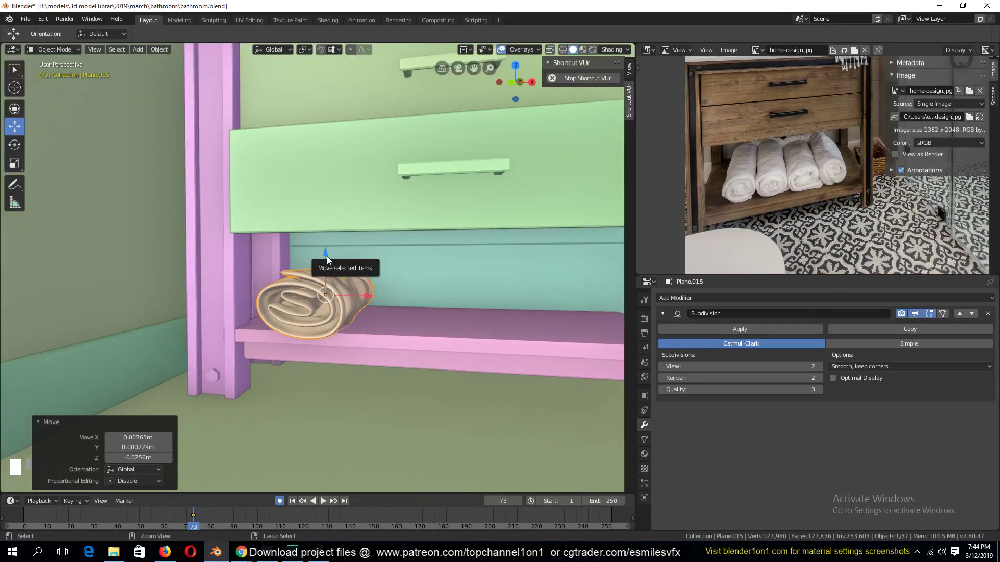
drag(323, 251, 329, 257)
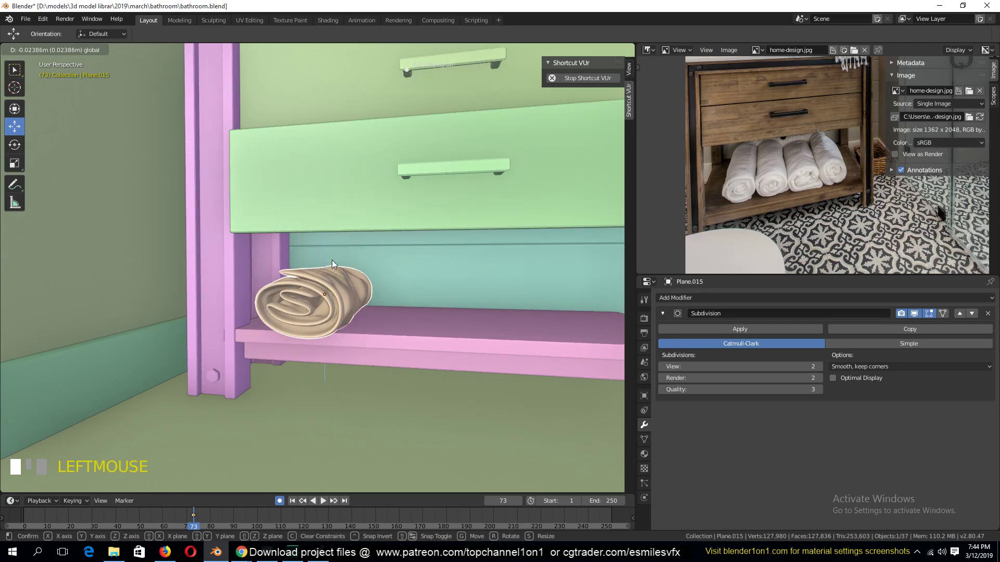
mouse_move(333, 260)
middle_down()
mouse_move(299, 242)
mouse_move(296, 264)
mouse_move(339, 273)
middle_up()
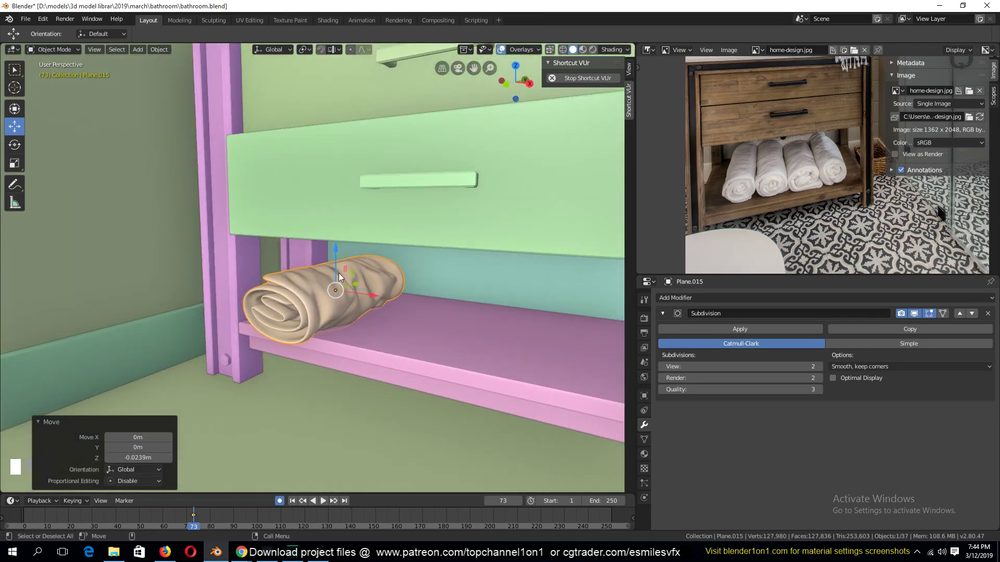
Step: Make a linked duplicate of the rolled towel, offset 0.253 m along X on the lower shelf
key(alt+d)
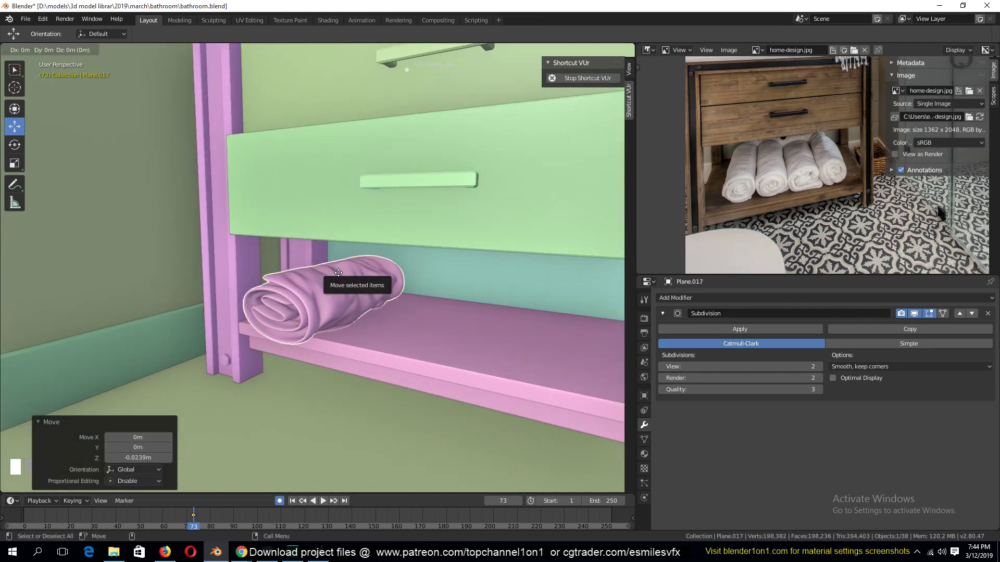
key(x)
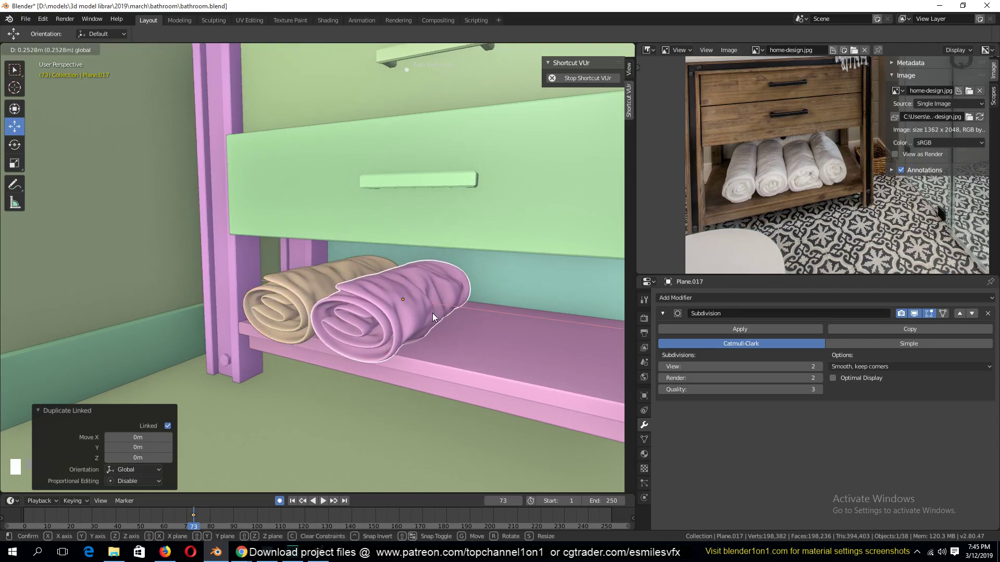
click(430, 310)
key(r)
key(y)
key(Escape)
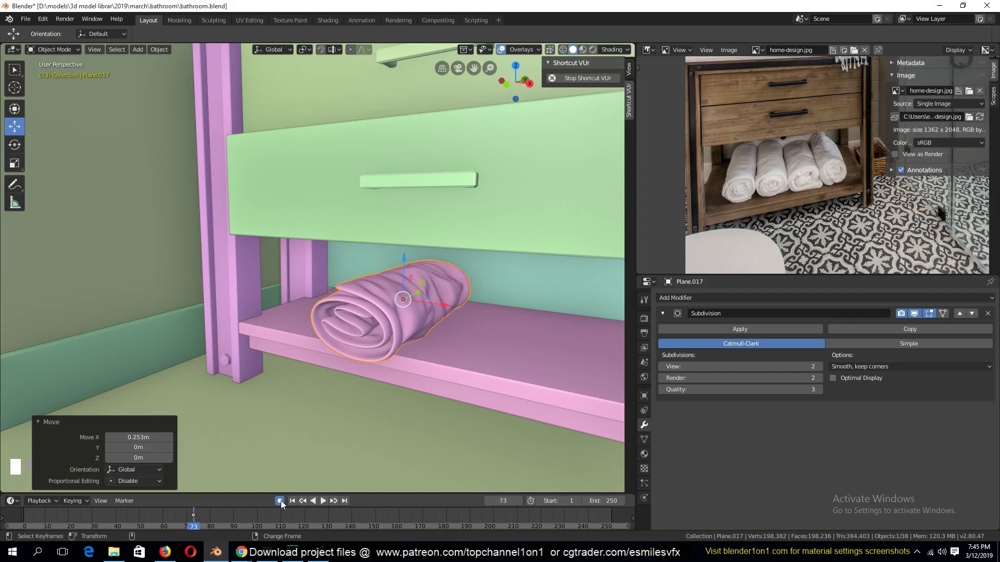
Step: Turn off automatic keyframing and delete the towels' keyframes at frame 73
key(x)
click(199, 520)
key(x)
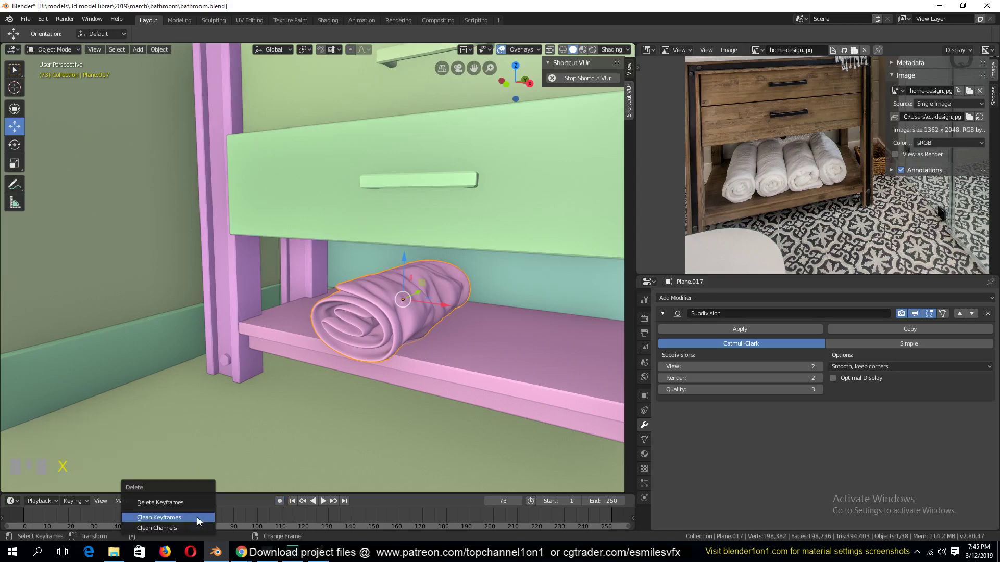
click(180, 501)
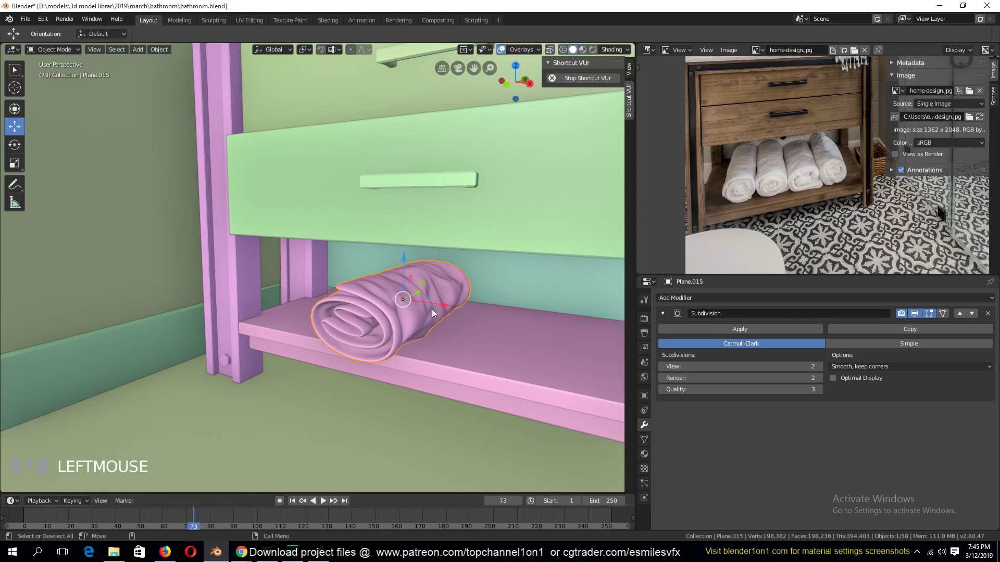
Step: Separate the original towel from its copy, placing it beside the vanity leg and shifting it a final -0.0246 m along X
key(shift+d)
click(375, 304)
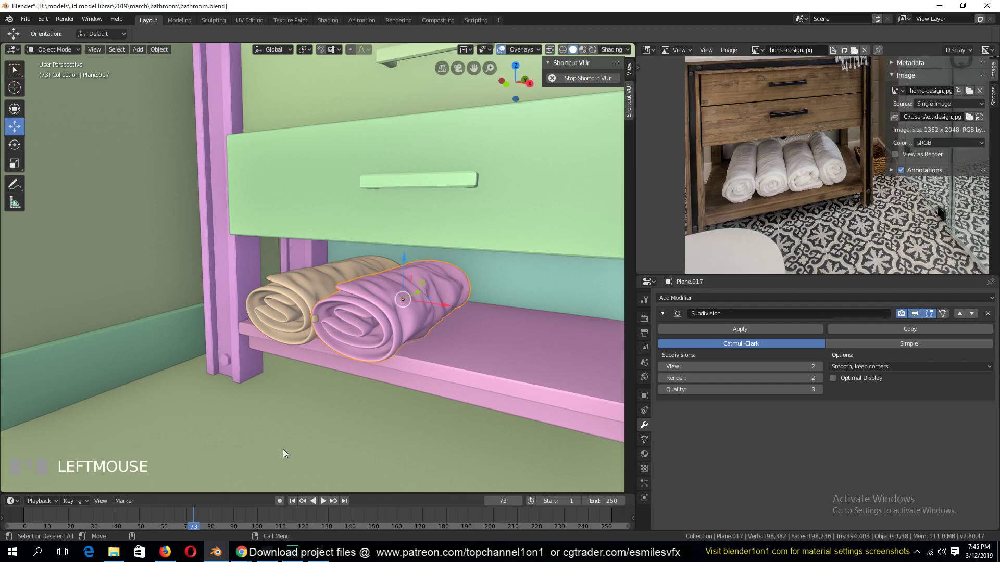
click(304, 310)
drag(372, 295, 365, 293)
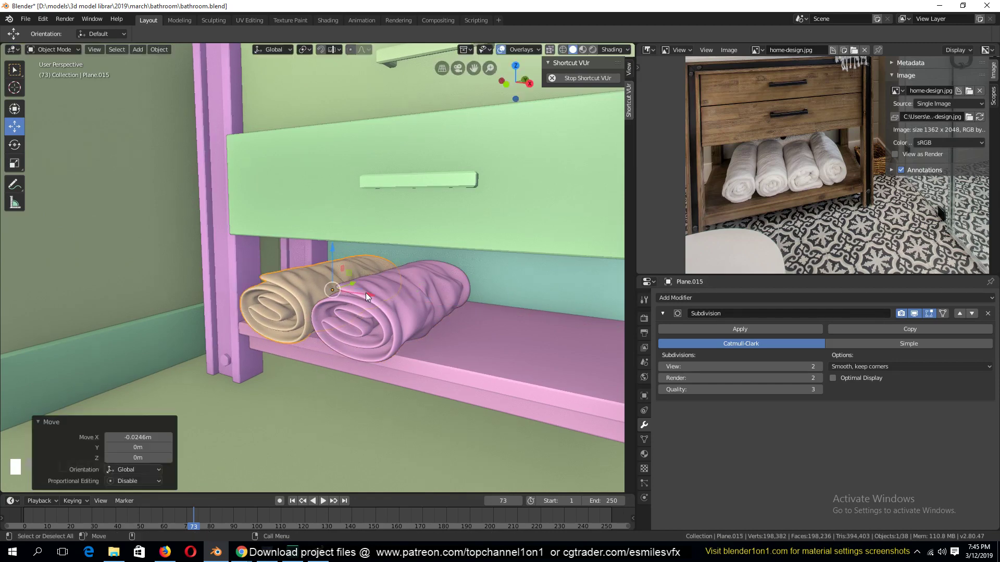
Step: Rotate the first towel 118° around Y and nudge it 0.00913 m in X and 0.00618 m in Y
key(r)
key(y)
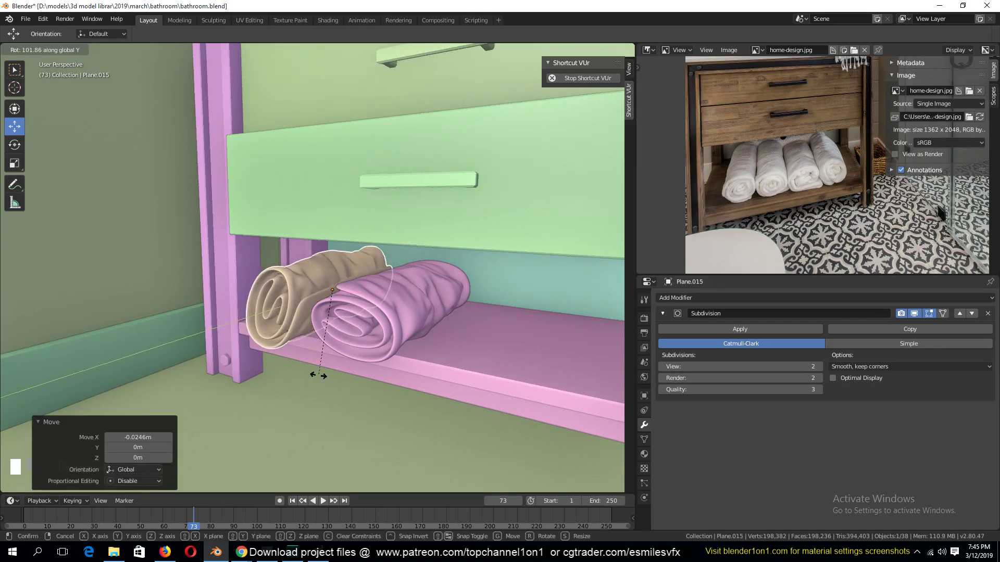
click(295, 369)
key(g)
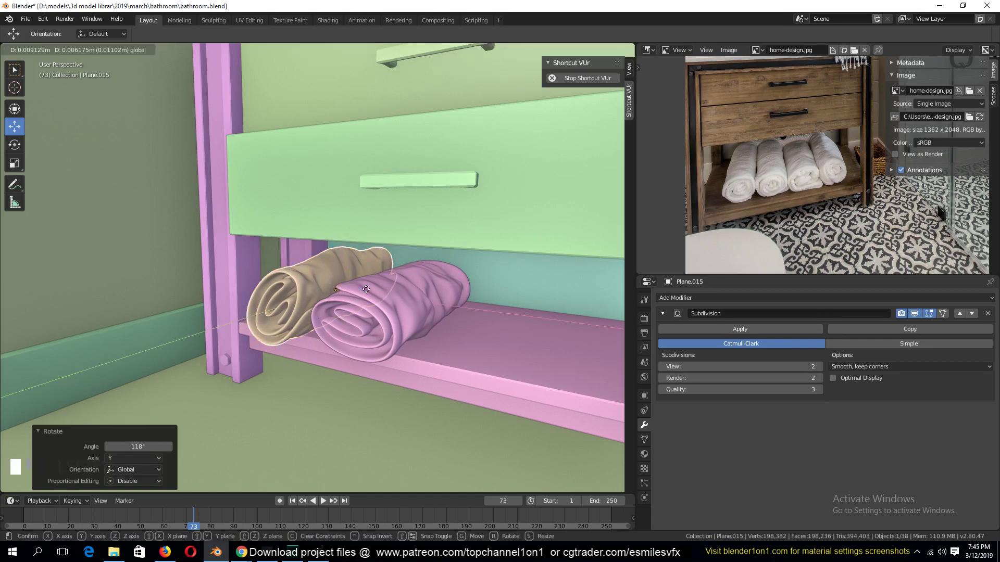
click(367, 305)
Step: Turn the first towel about 7.7° around the global Z axis
middle_drag(452, 313, 481, 322)
key(r)
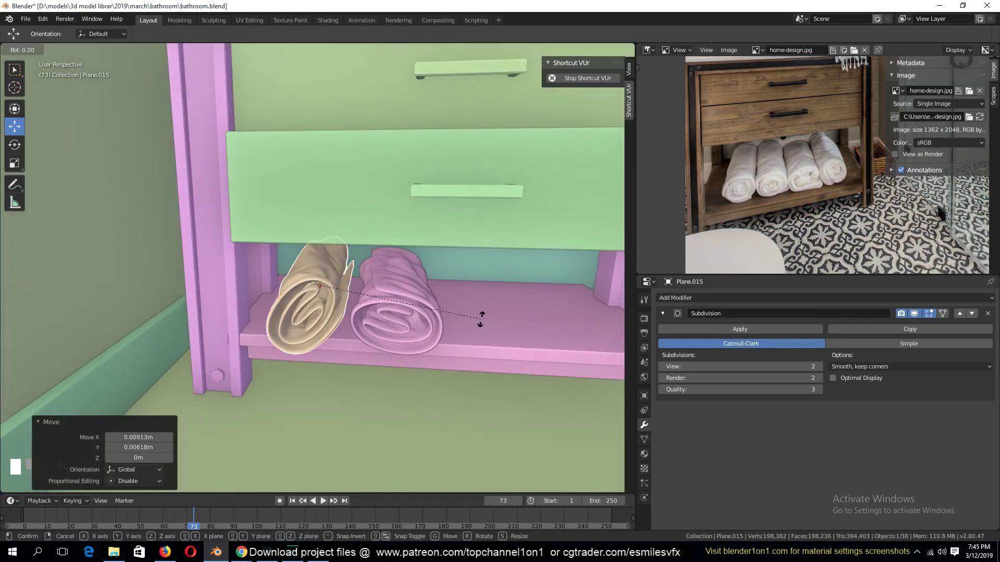
key(z)
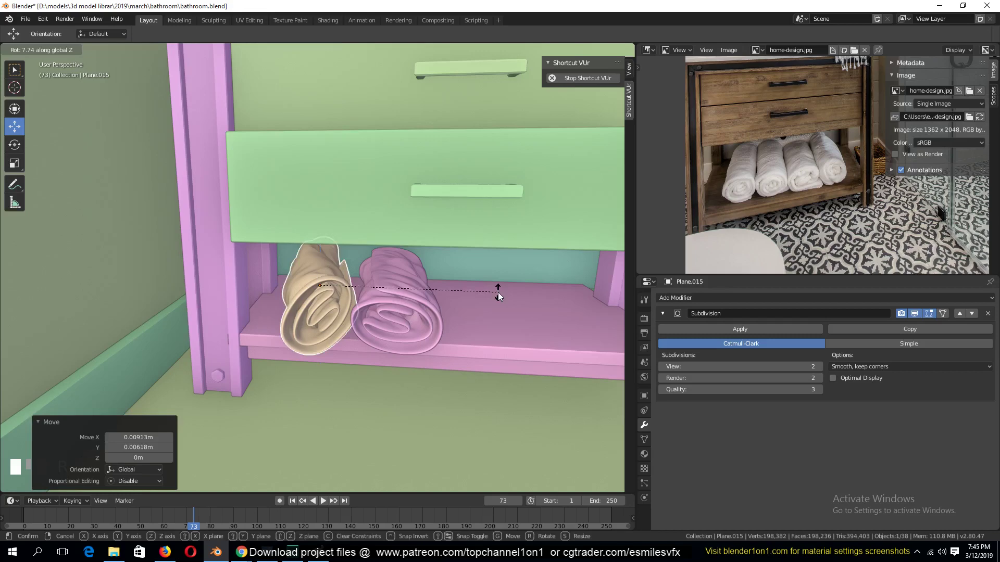
click(497, 292)
Step: Duplicate the second towel 0.224 m along X as an unlinked copy and mirror the copy along global Y
key(grave)
middle_drag(469, 300, 387, 300)
click(387, 304)
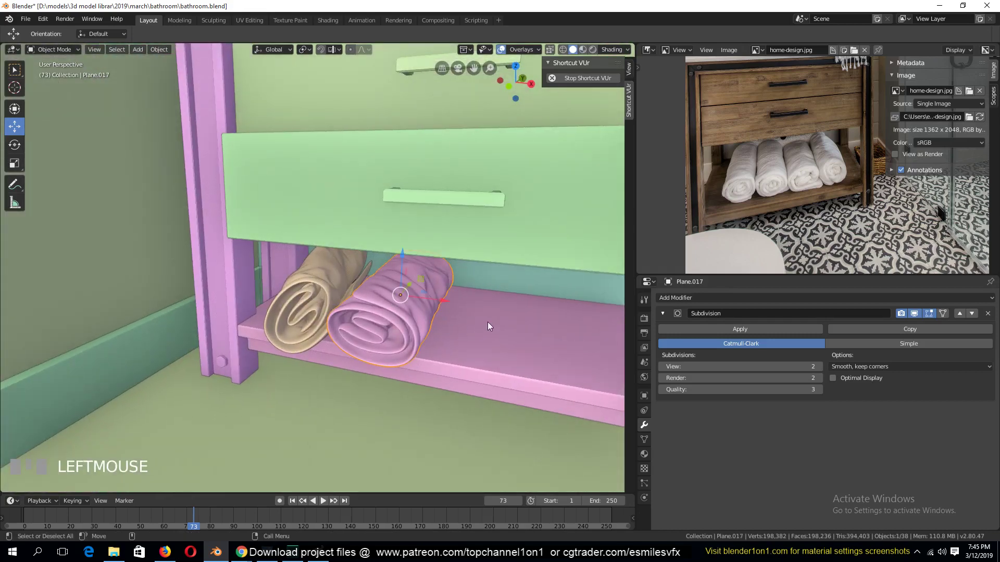
key(shift+d)
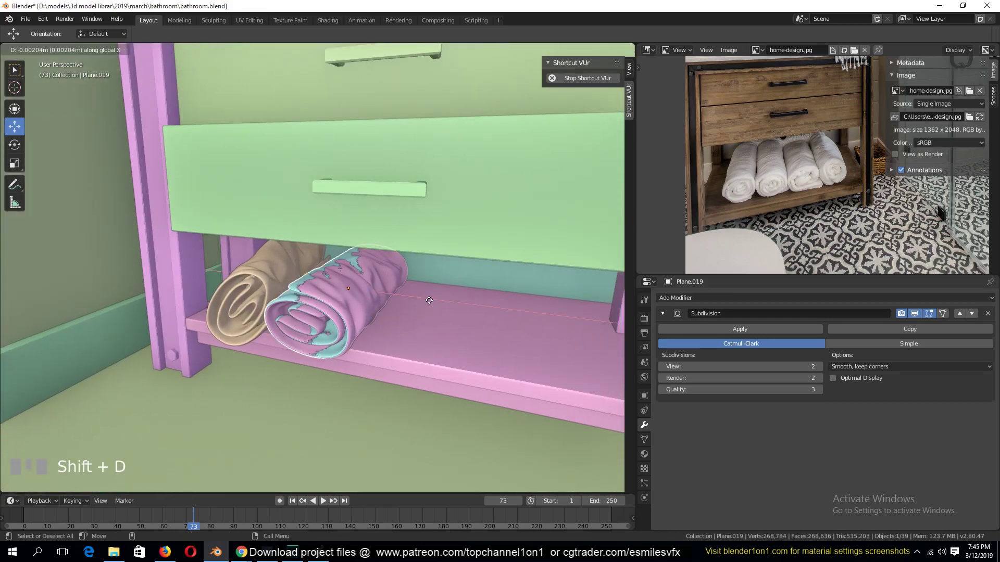
click(496, 305)
key(ctrl+m)
key(y)
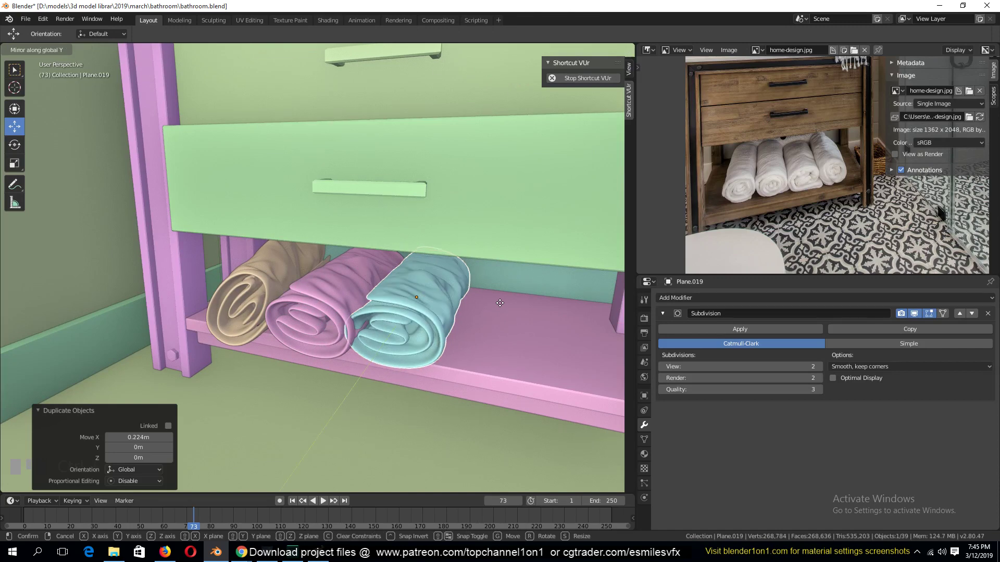
click(500, 303)
Step: Move the mirrored third towel 0.0566 m along X and rotate it about -22.6° around Y
drag(464, 305, 483, 307)
key(r)
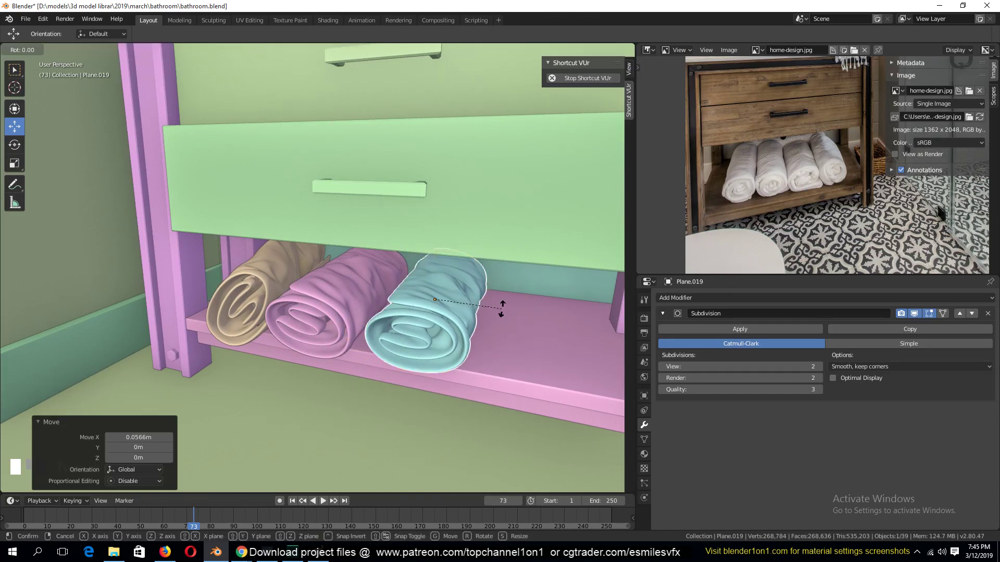
key(y)
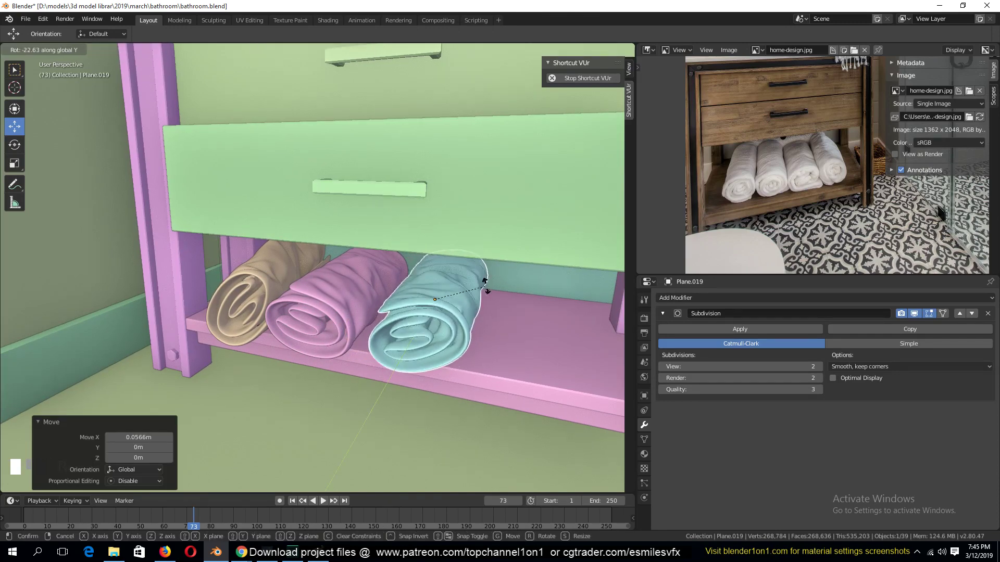
click(485, 286)
Step: Shift the third towel slightly closer to the second and rotate it 5.53° around the view axis
drag(473, 303, 459, 307)
mouse_move(460, 306)
middle_down()
mouse_move(484, 310)
mouse_move(467, 292)
middle_up()
key(r)
click(499, 304)
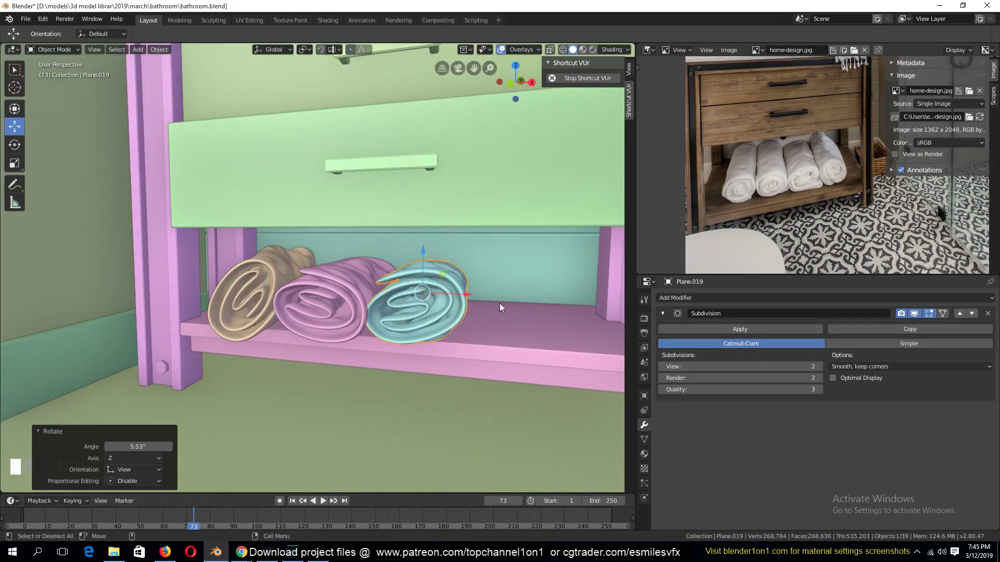
key(shift+d)
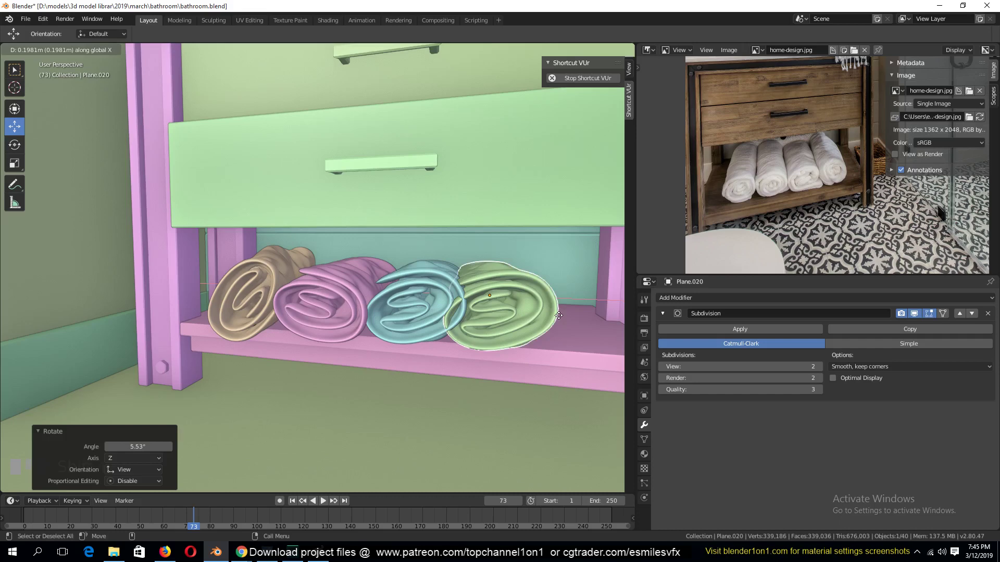
click(586, 314)
key(Delete)
Step: Make a linked duplicate of the third towel, offset 0.239 m along X, as the fourth towel in the row
click(422, 294)
key(alt+d)
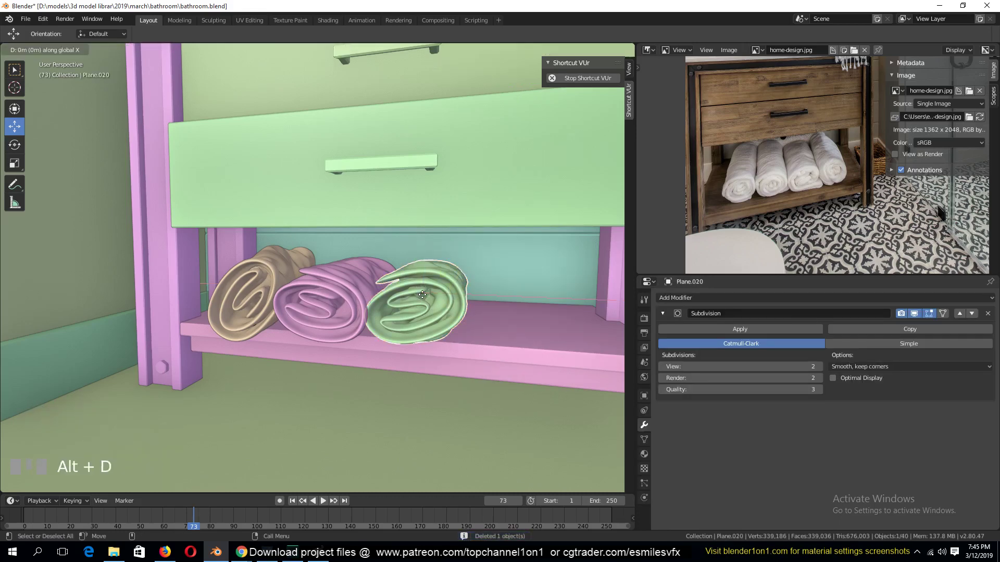
click(504, 301)
Step: Rotate the fourth towel around Y to vary its roll and move it 0.02 m along X
key(r)
key(y)
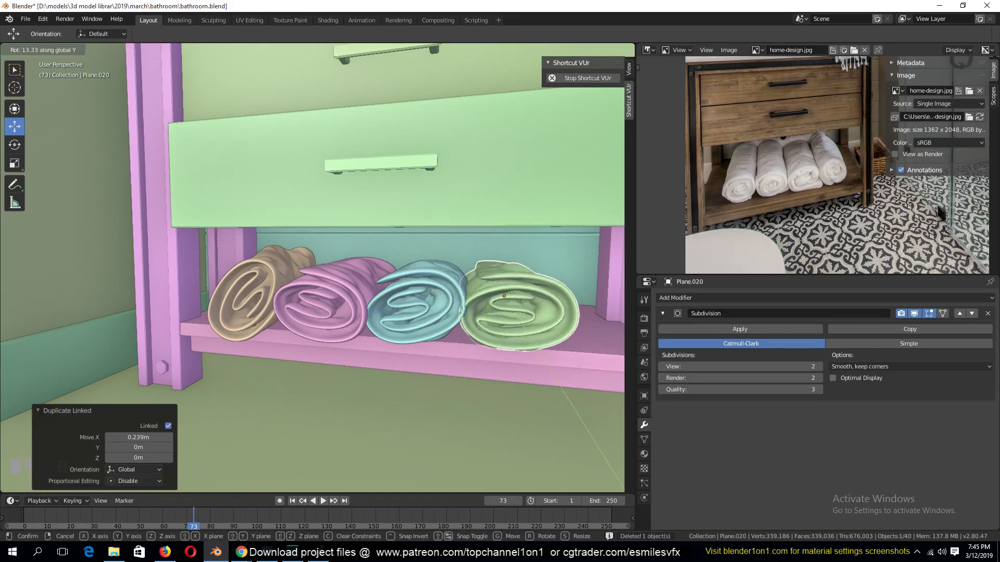
click(547, 352)
drag(550, 300, 558, 299)
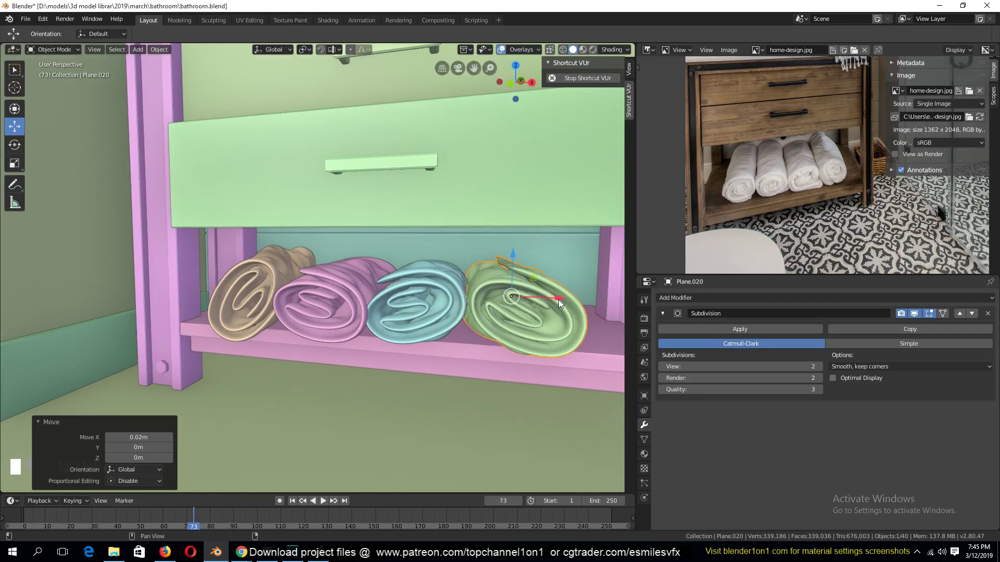
Step: Make a linked duplicate of the fourth towel in place and rotate it 90° around Z
middle_drag(558, 299, 389, 309)
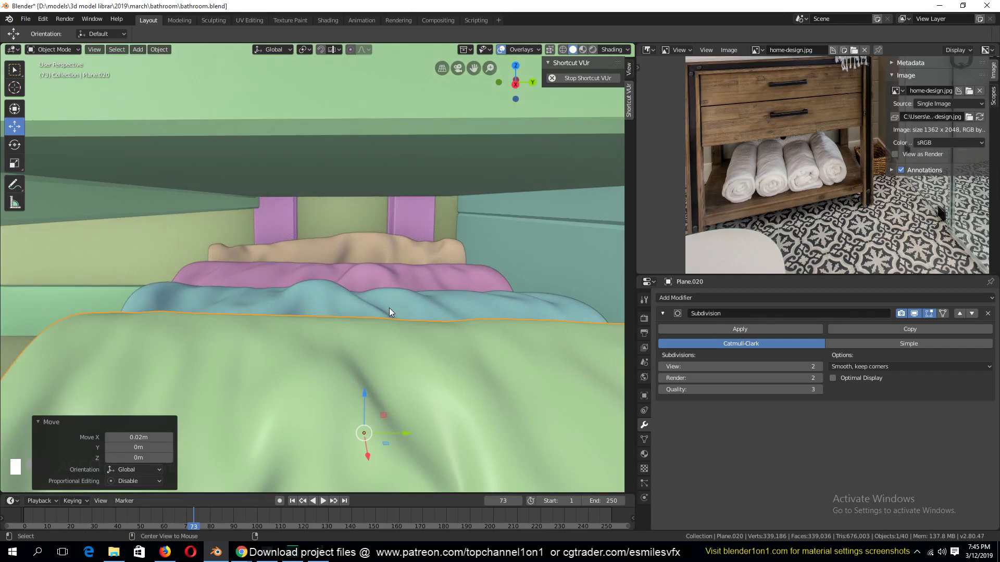
key(alt+d)
right_click(388, 307)
key(r)
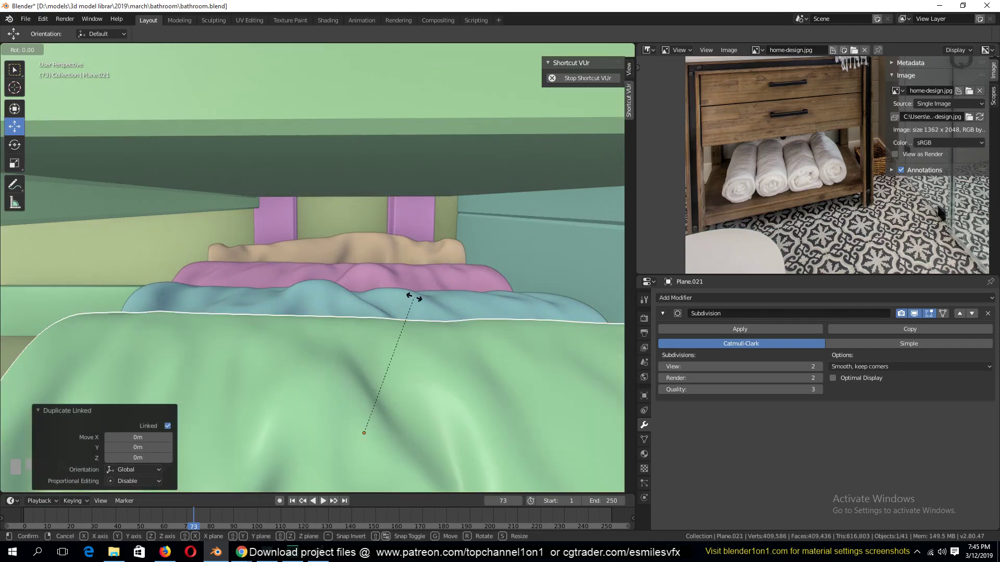
text(z)
text(90)
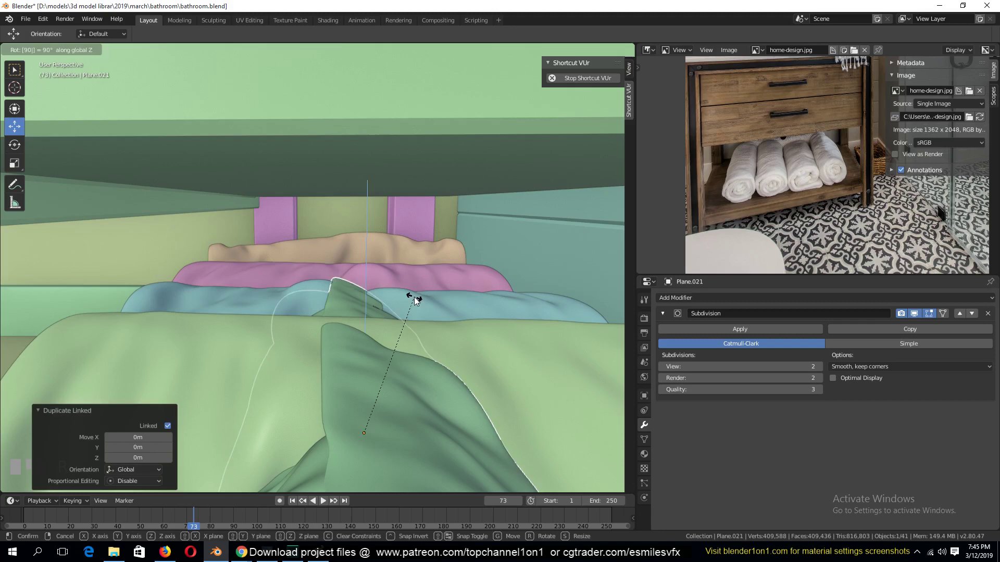
click(414, 298)
Step: Raise the crosswise towel 0.148 m above the row and flatten it along Z
scroll(451, 296, down, 5)
middle_drag(451, 296, 539, 342)
drag(448, 255, 448, 228)
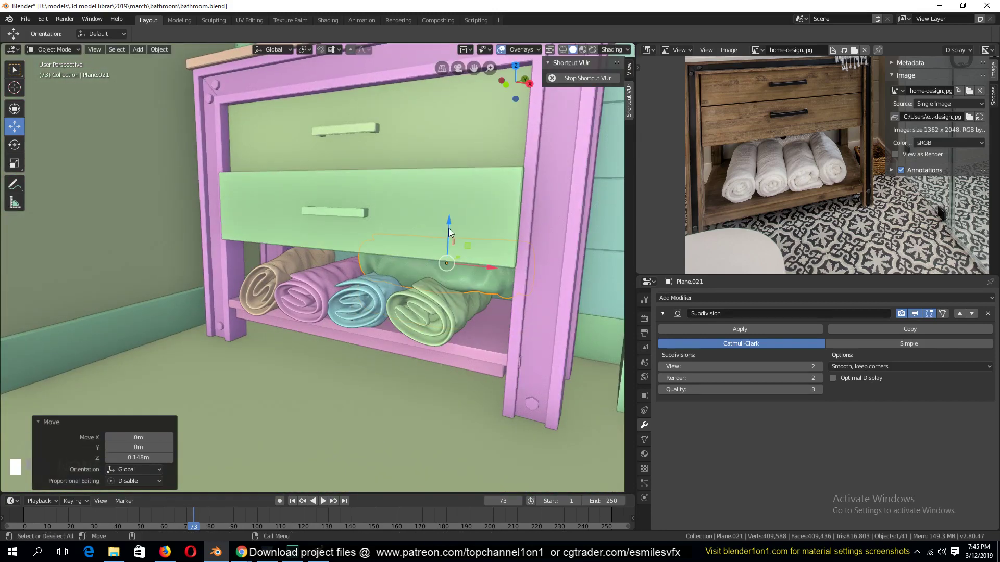
middle_drag(448, 228, 504, 258)
key(s)
key(z)
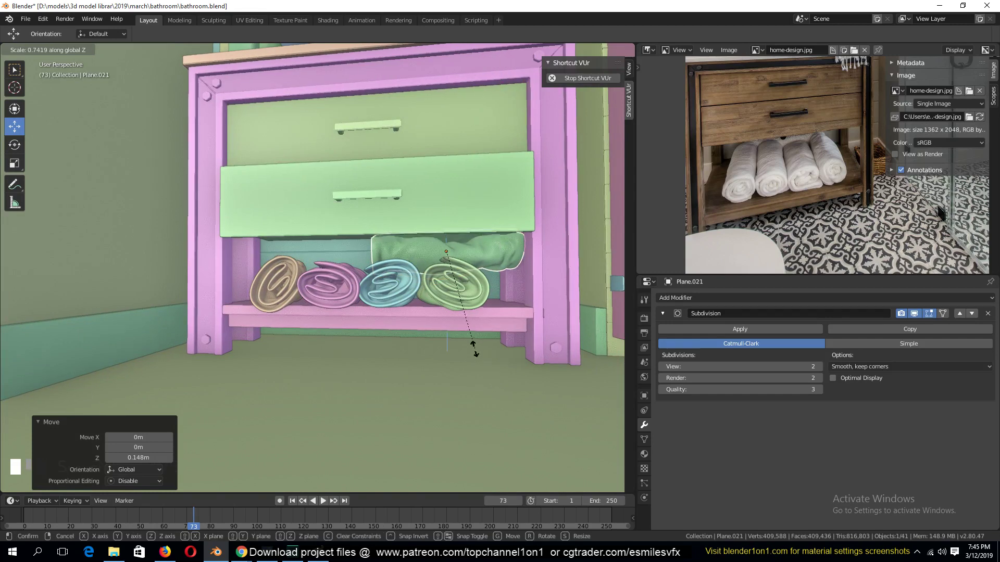
click(465, 327)
Step: Move the crosswise towel -0.29 m along X to centre it over the row and scale it to 0.441 along Z
key(g)
key(x)
click(429, 355)
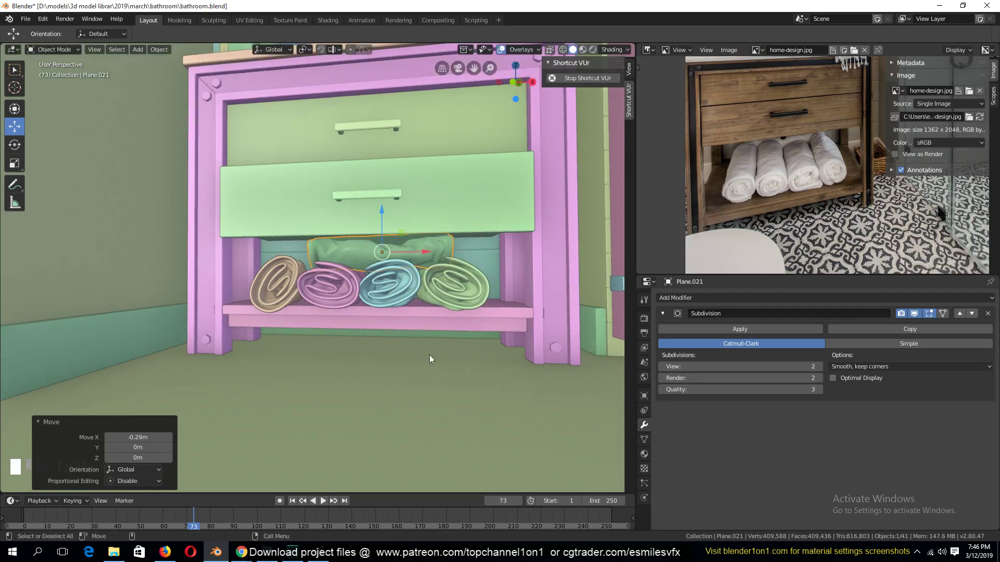
key(s)
key(z)
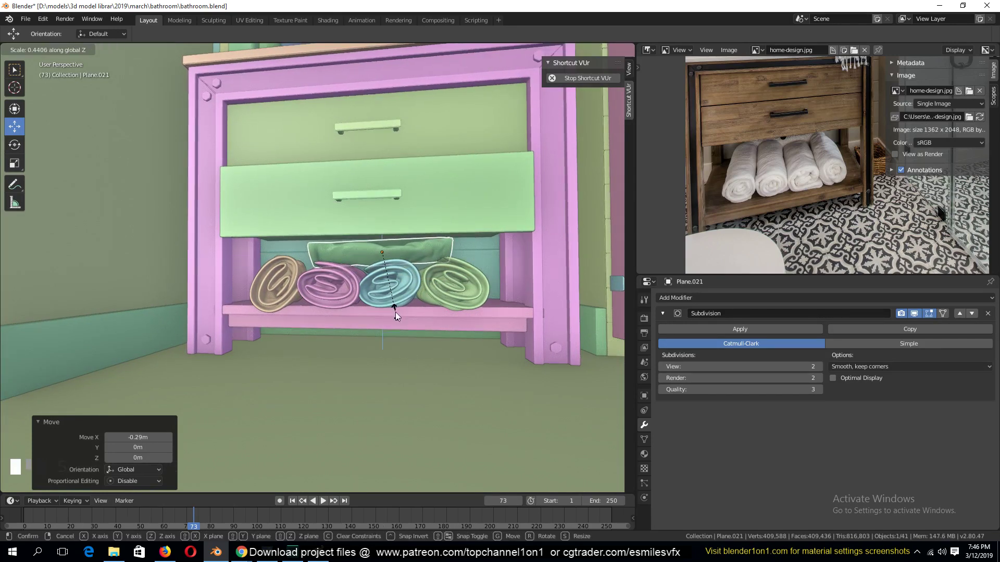
click(395, 312)
Step: Rotate the crosswise towel 26.6° around X so it lies flatter beneath the drawer
middle_drag(395, 311, 383, 240)
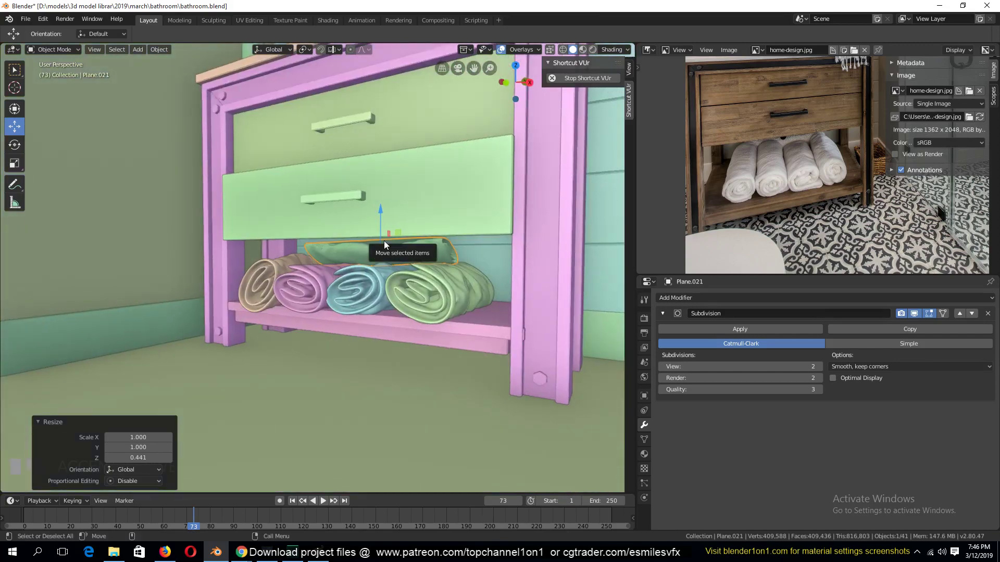
key(r)
key(x)
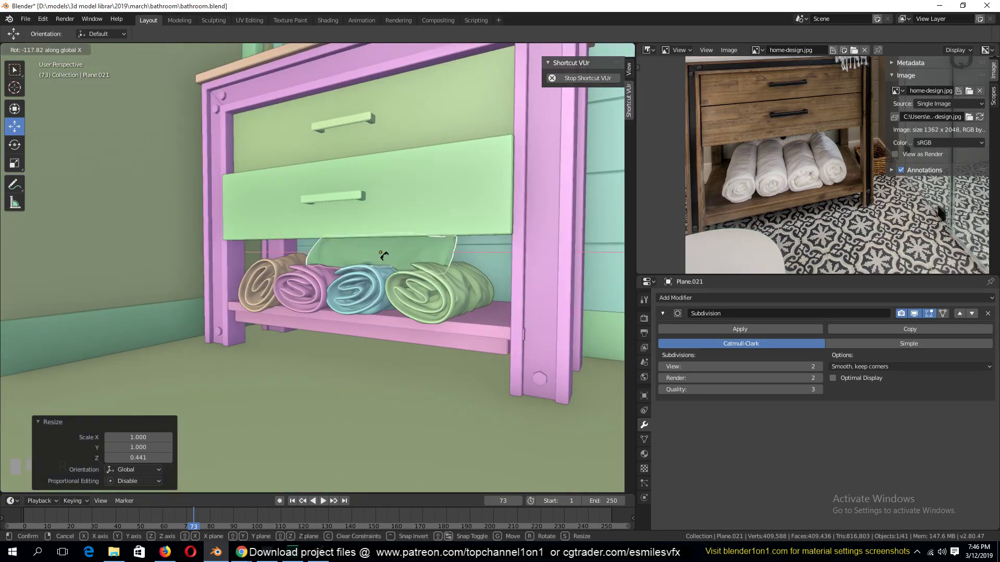
click(404, 252)
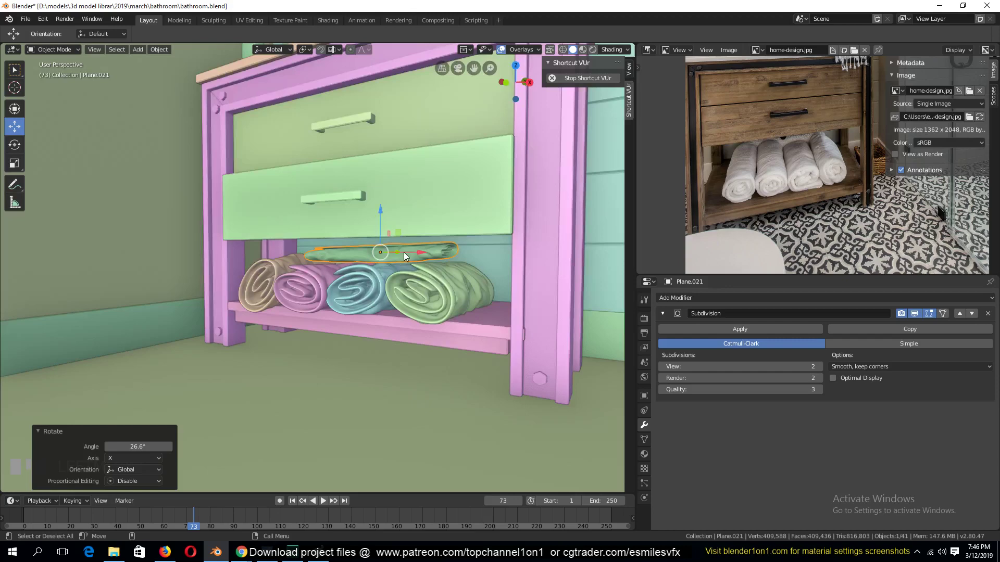
Step: Duplicate the crosswise towel 0.943 m up along Z to the vanity's countertop level
middle_drag(404, 252, 454, 271)
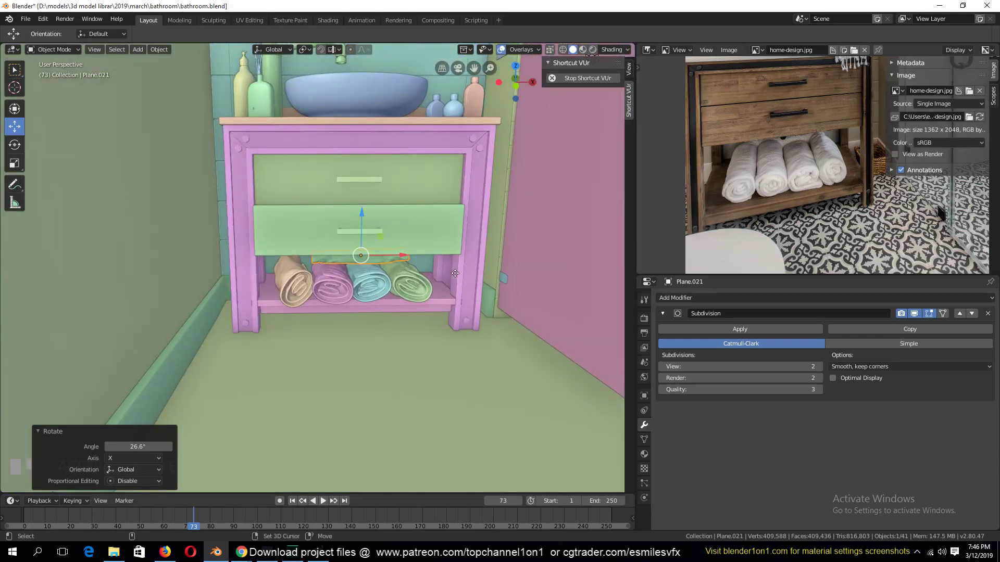
key(shift+d)
key(z)
click(470, 127)
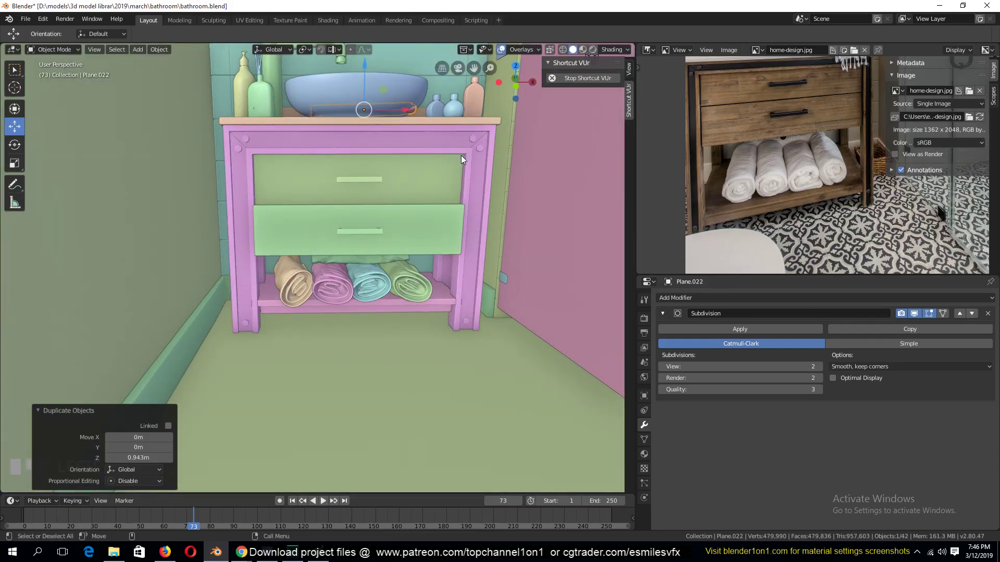
Step: Rotate the countertop towel -92° around Z and move it 0.496 m along X beside the sink
middle_drag(461, 156, 429, 264)
key(r)
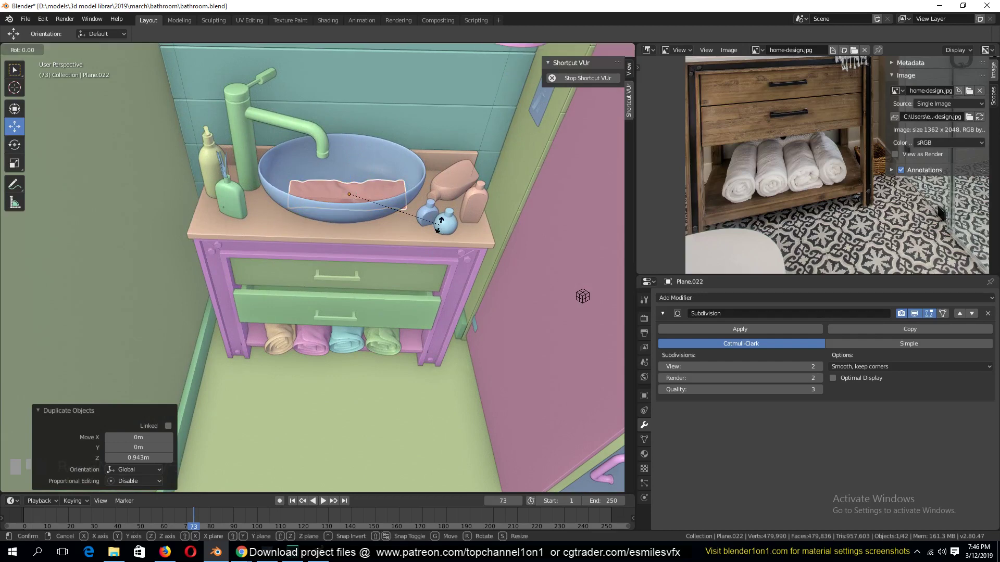
key(z)
click(364, 211)
key(g)
key(x)
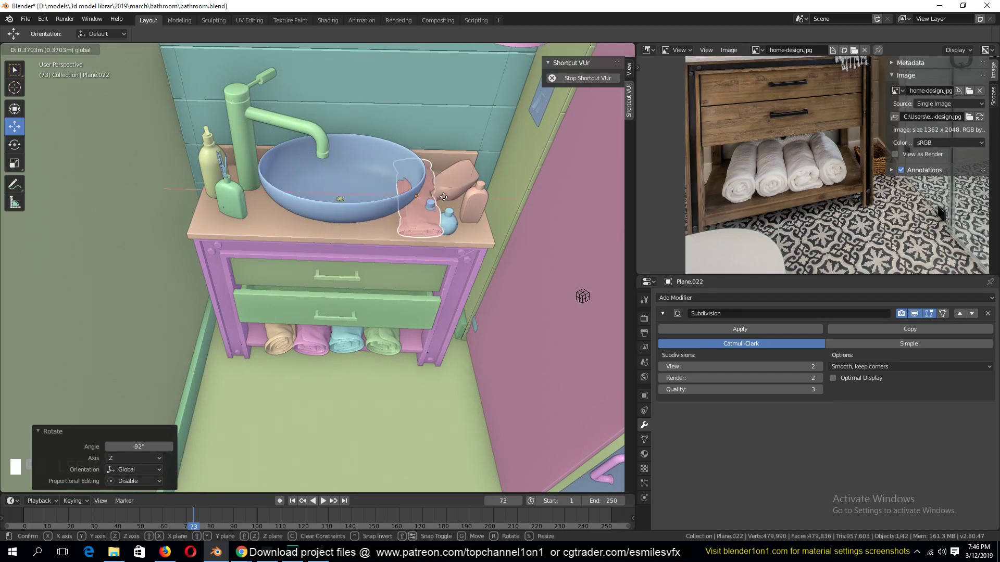
click(484, 205)
Step: Move the towel -0.196 m along Y towards the front edge of the countertop
middle_drag(484, 205, 377, 214)
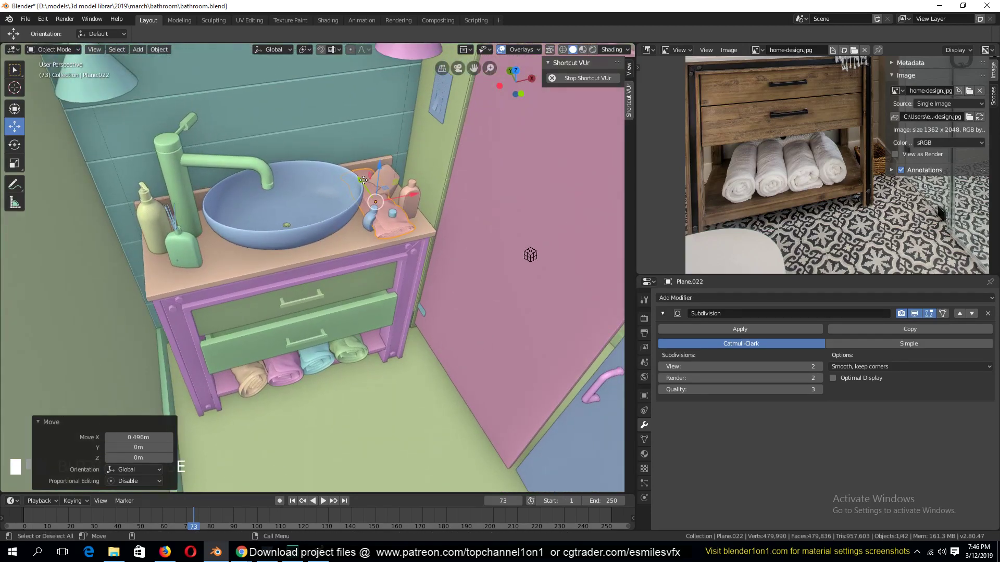
drag(364, 180, 377, 195)
middle_drag(377, 195, 349, 255)
scroll(345, 258, up, 2)
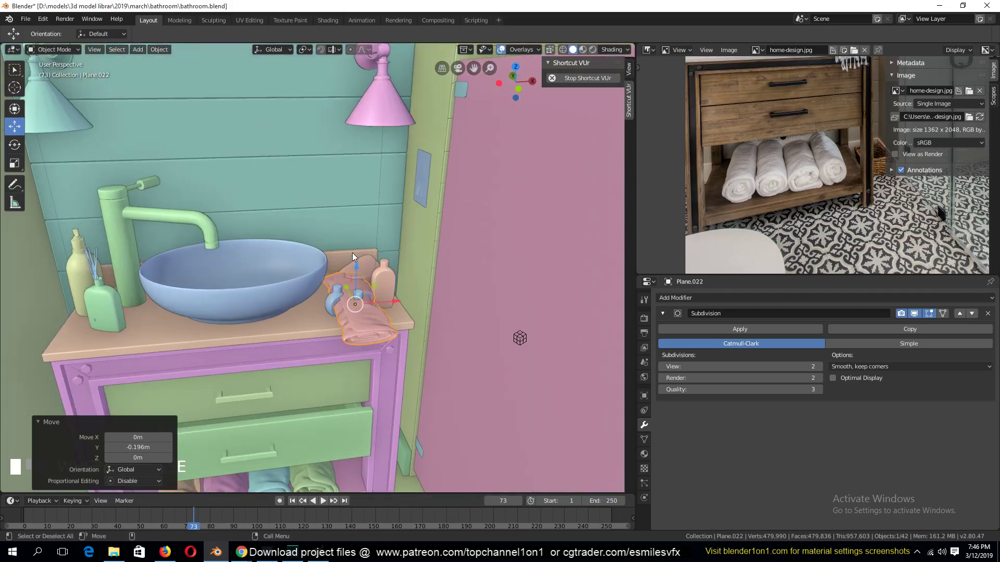
scroll(353, 253, up, 2)
Step: Scale the towel to 1.431 along X and reposition it on the countertop beside the sink
middle_drag(432, 300, 478, 281)
key(s)
key(x)
click(469, 294)
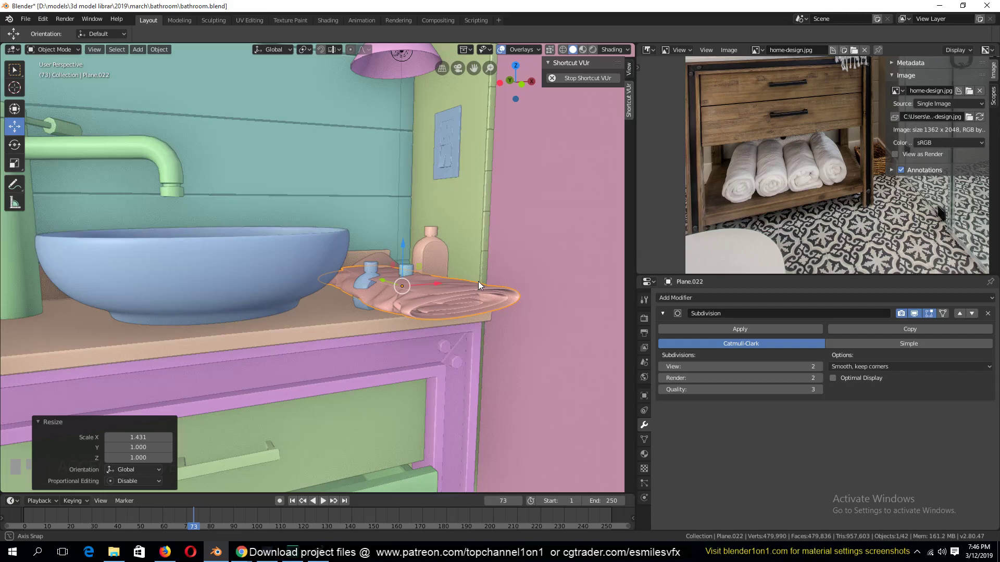
key(g)
click(401, 252)
middle_drag(401, 252, 379, 277)
Step: Hide the bottles that overlap the towel on the countertop
click(415, 293)
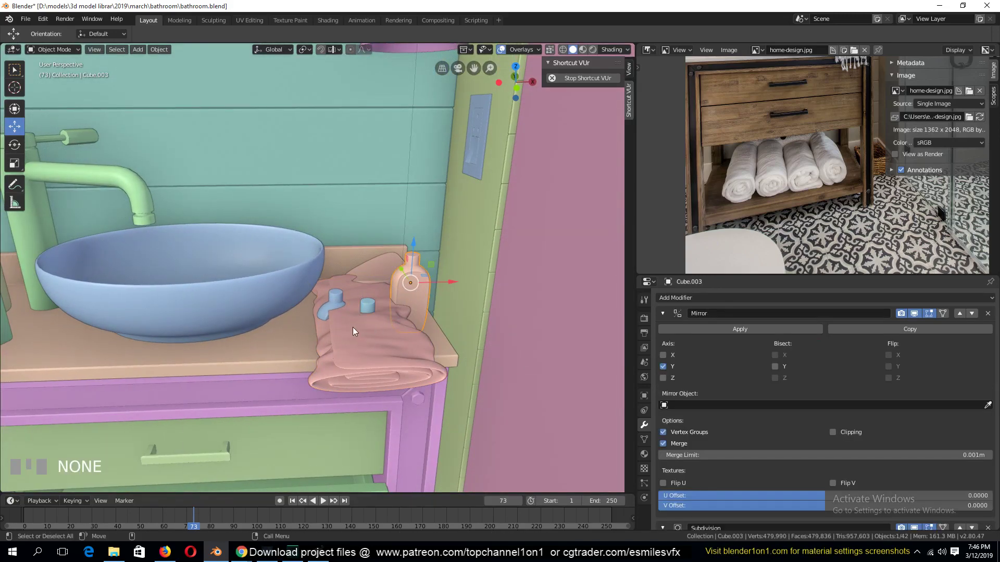
key(h)
click(337, 304)
key(h)
click(395, 264)
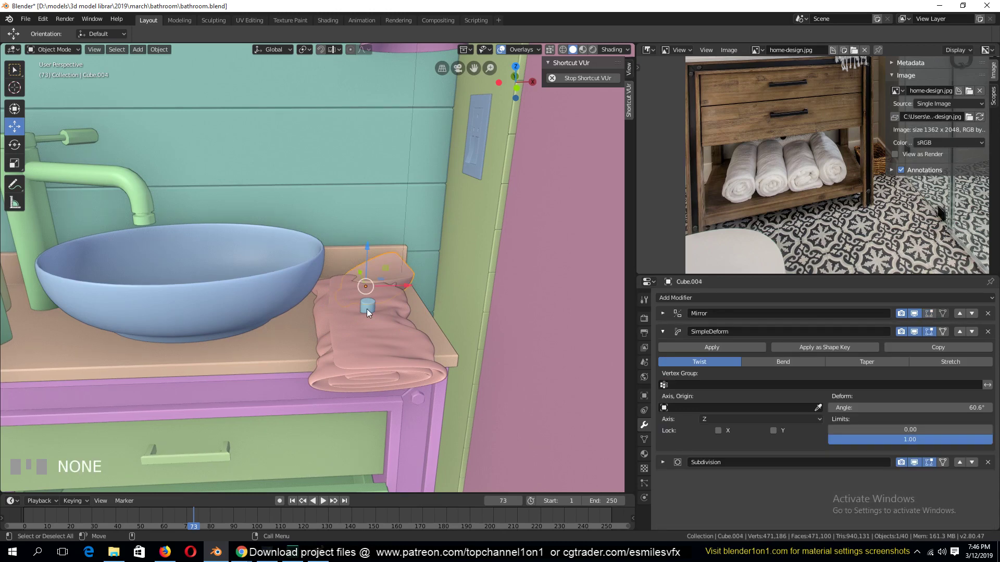
key(h)
click(366, 309)
key(h)
Step: Enable Collision physics on the vanity's countertop
click(419, 313)
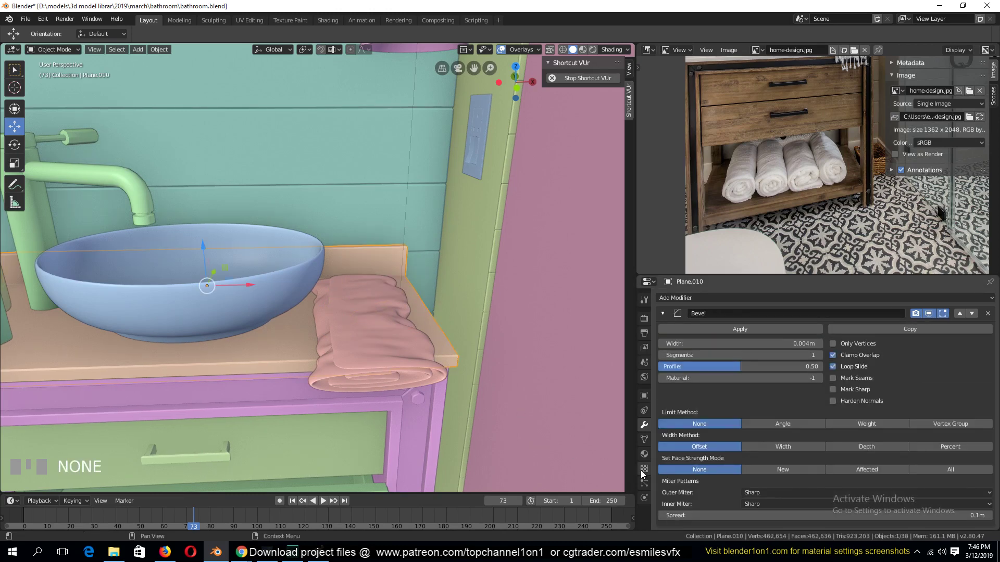
click(645, 483)
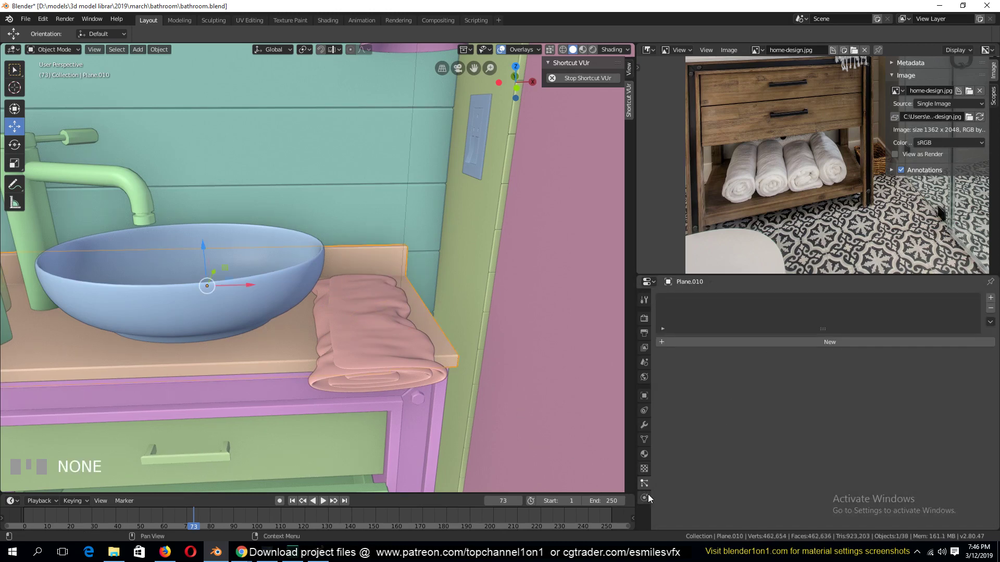
click(647, 498)
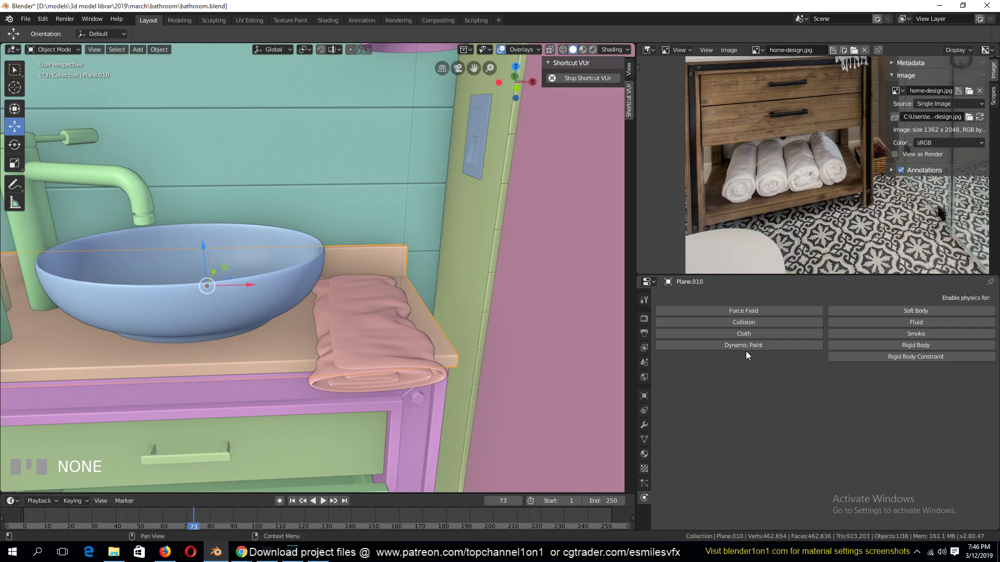
click(751, 322)
Step: Enable Cloth physics on the countertop towel and remove its Subdivision modifier
click(387, 327)
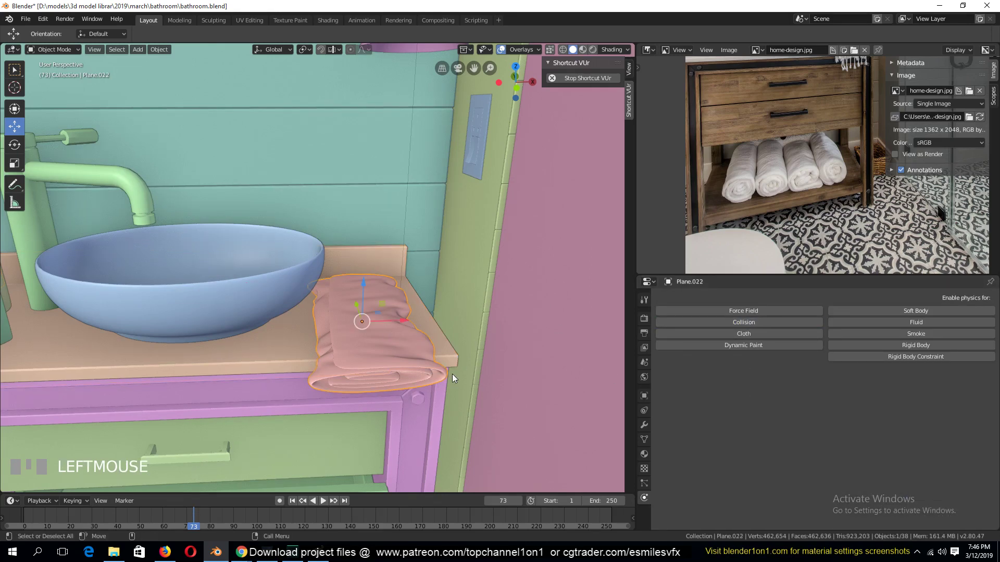
click(749, 335)
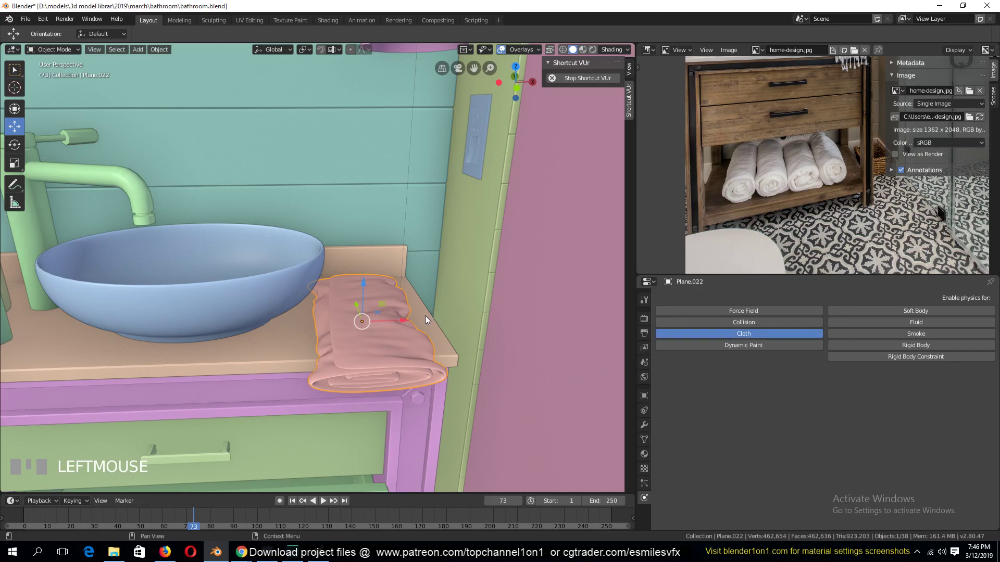
click(645, 426)
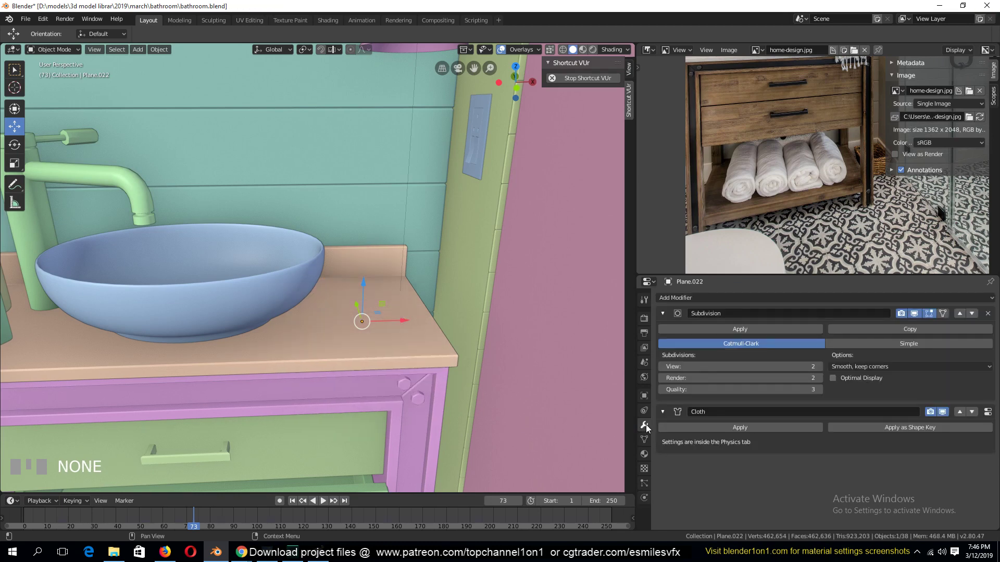
click(989, 313)
Step: Return the animation to frame 0 and raise the towel 0.0788 m along Z above the countertop
drag(364, 289, 364, 282)
right_click(19, 520)
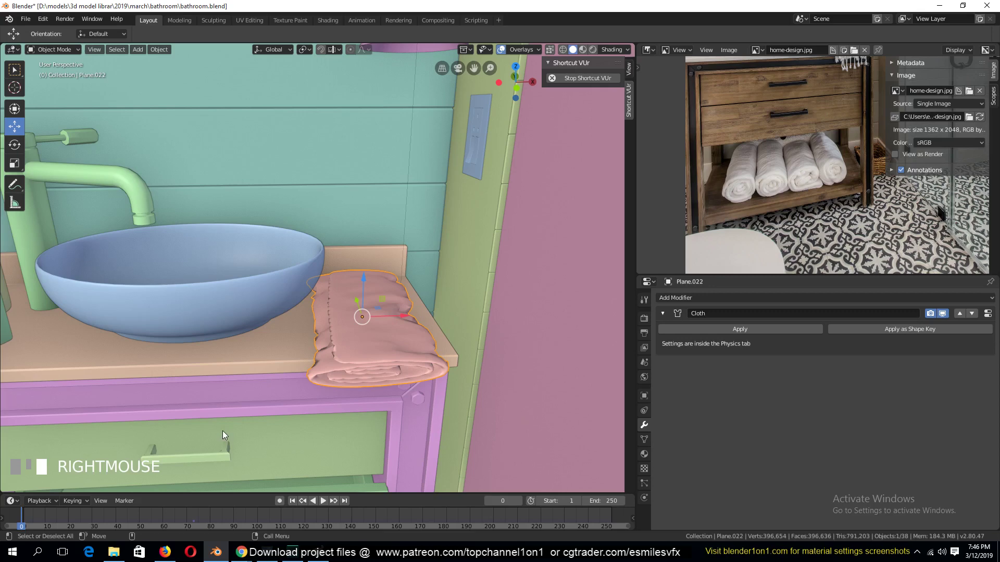
drag(365, 284, 370, 261)
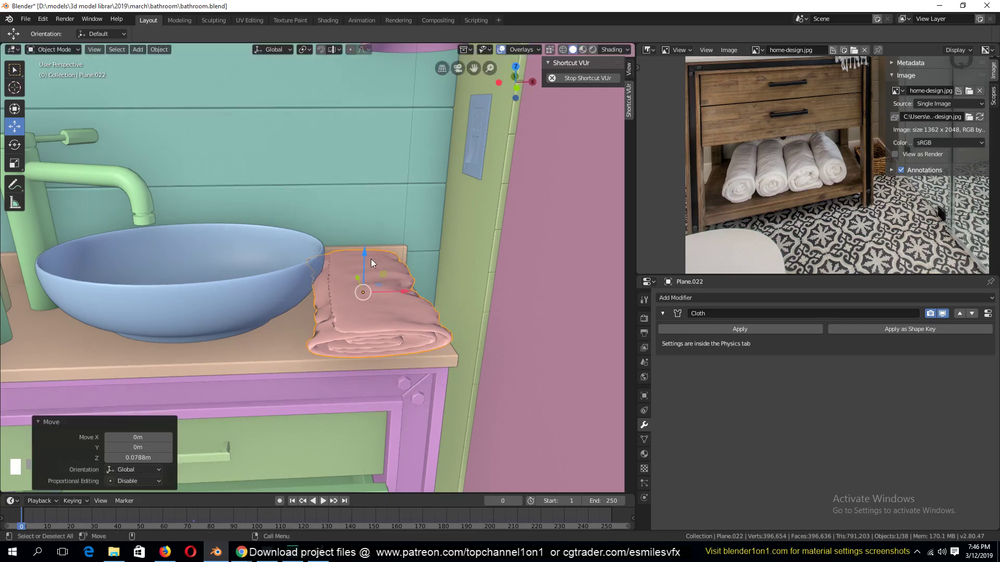
Step: Shift the towel 0.015 m along X and -0.025 m along Y at the countertop's edge
middle_drag(323, 286, 308, 288)
drag(365, 295, 370, 295)
middle_drag(380, 323, 436, 327)
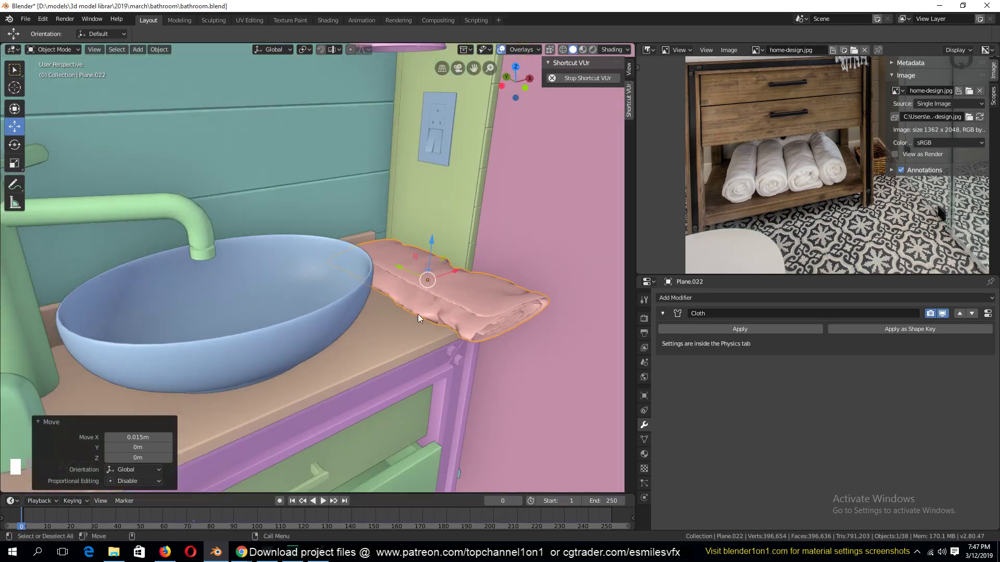
drag(400, 268, 403, 267)
Step: Bring the countertop towel into view in the reference photo and preview the cloth simulation
middle_drag(714, 155, 705, 215)
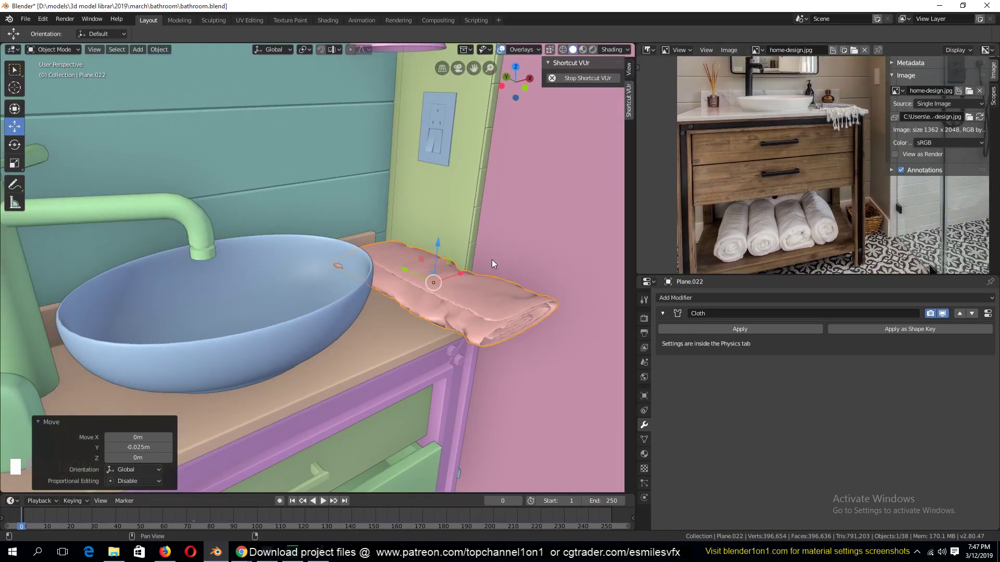
key(space)
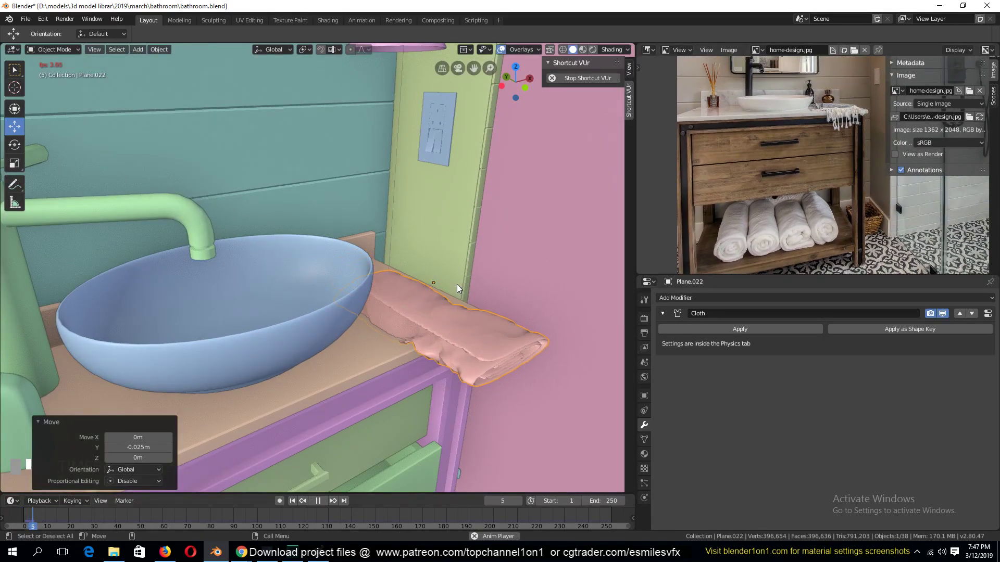
key(Escape)
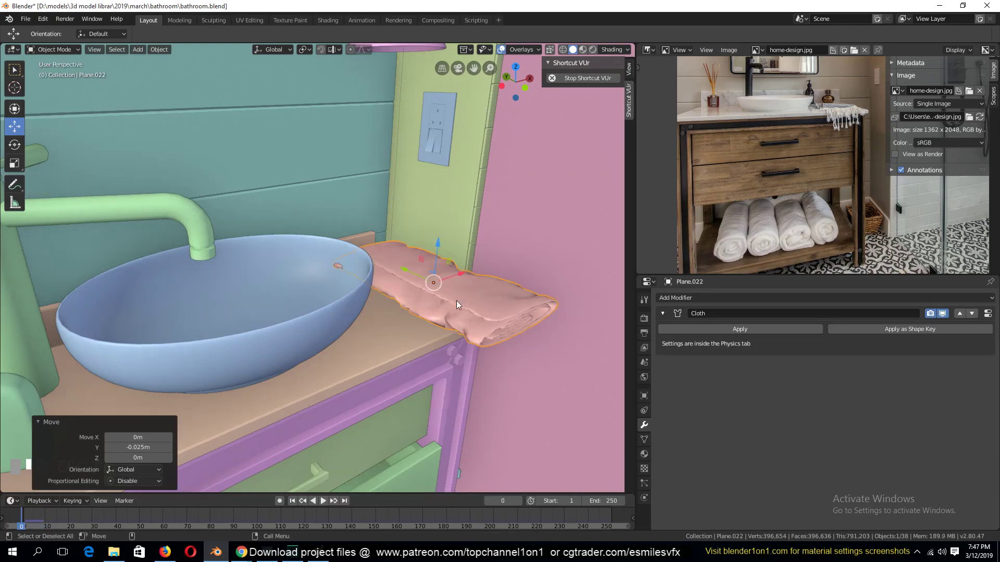
Step: Enable Self Collision in the towel's cloth settings and try to run the simulation again
click(644, 486)
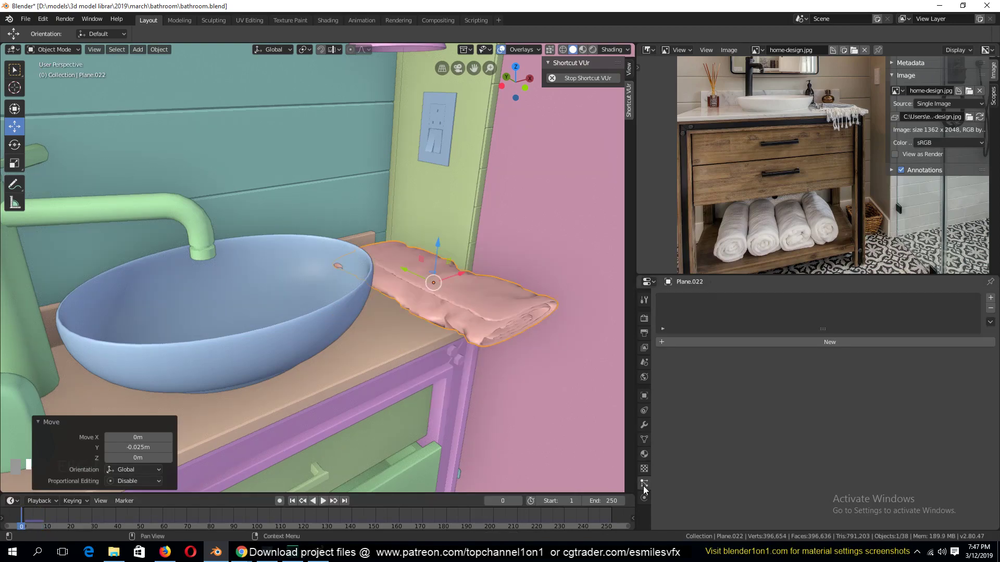
click(644, 497)
scroll(755, 463, down, 10)
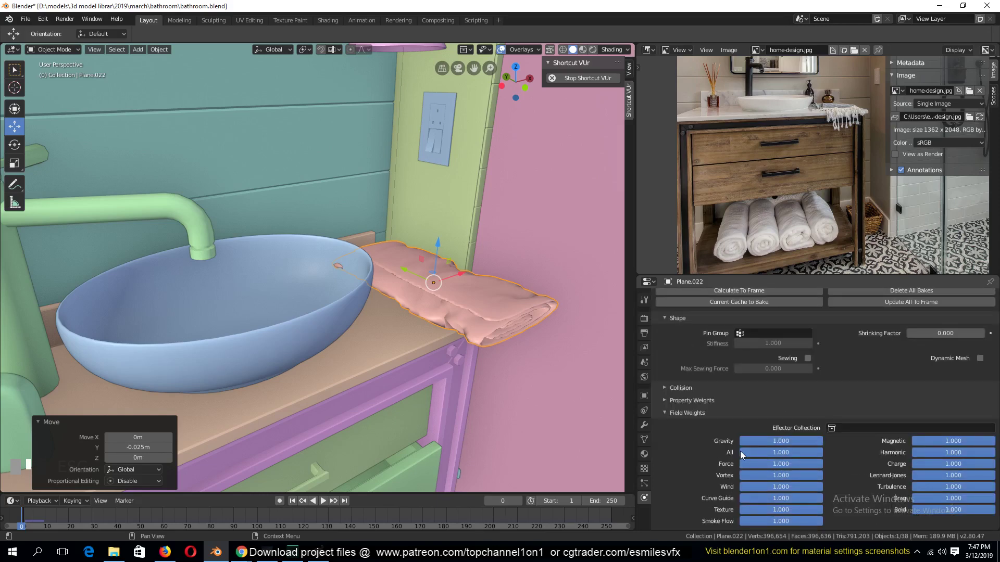
click(681, 389)
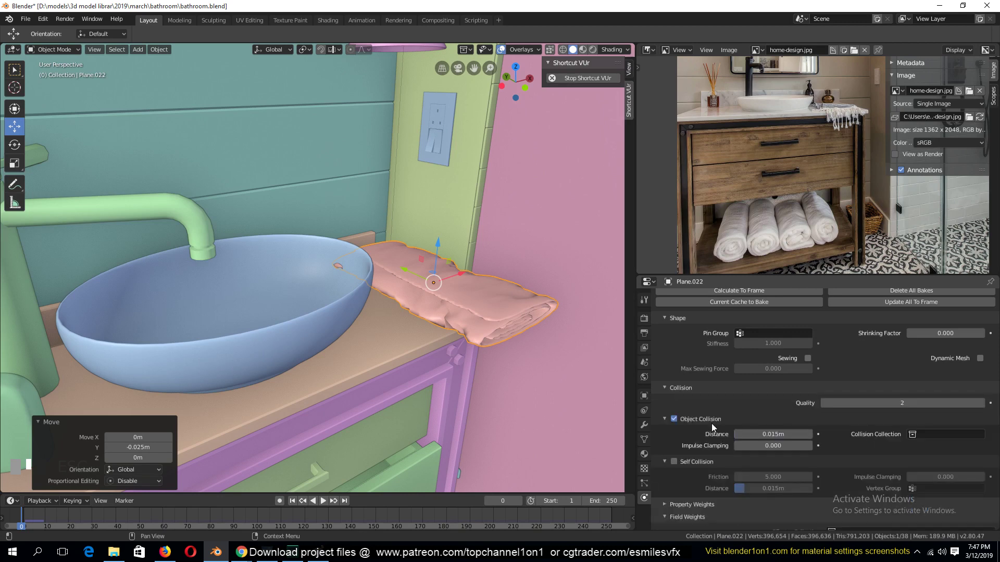
click(684, 462)
key(space)
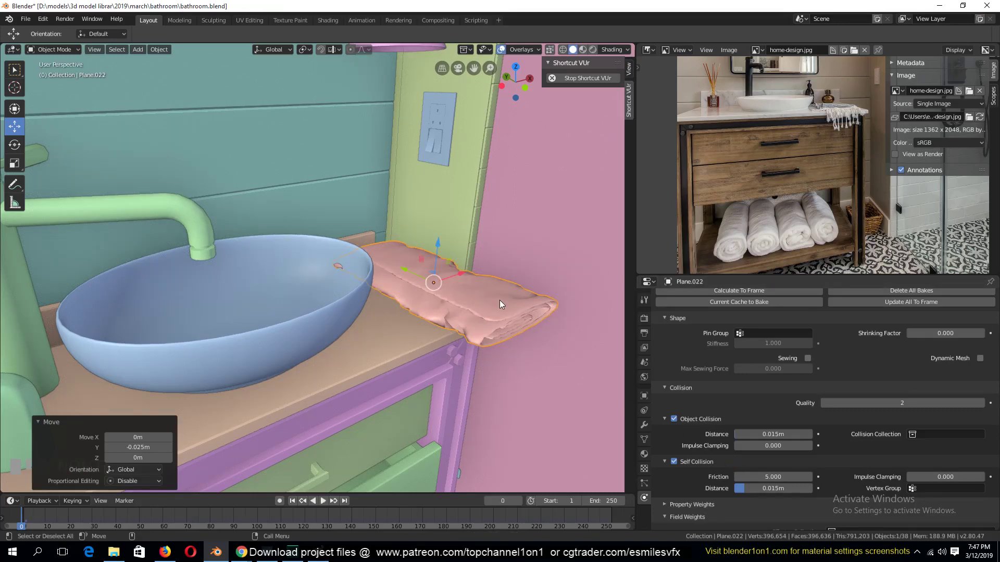
key(Escape)
Step: Remove the Cloth physics from the countertop towel
click(644, 425)
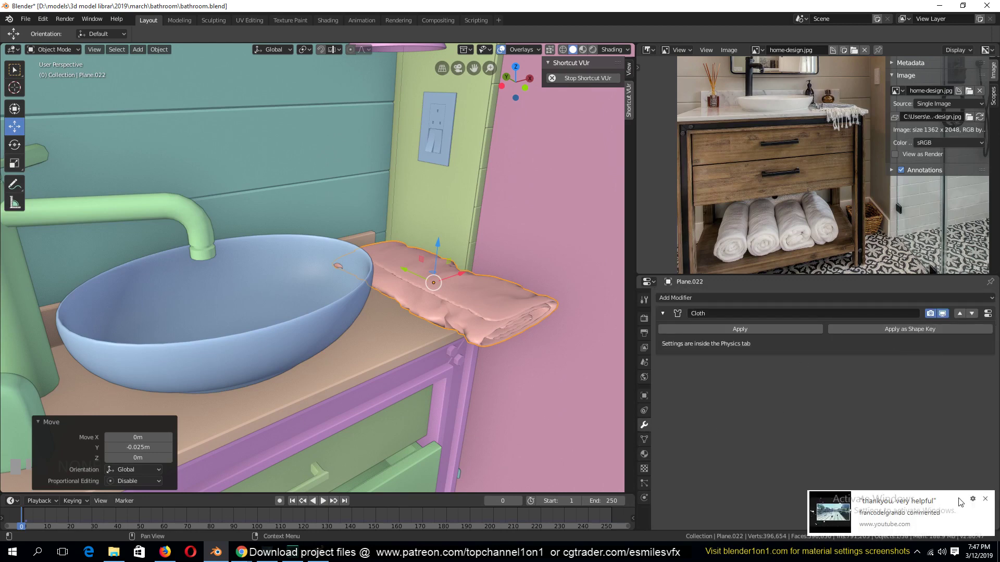
click(988, 498)
click(990, 314)
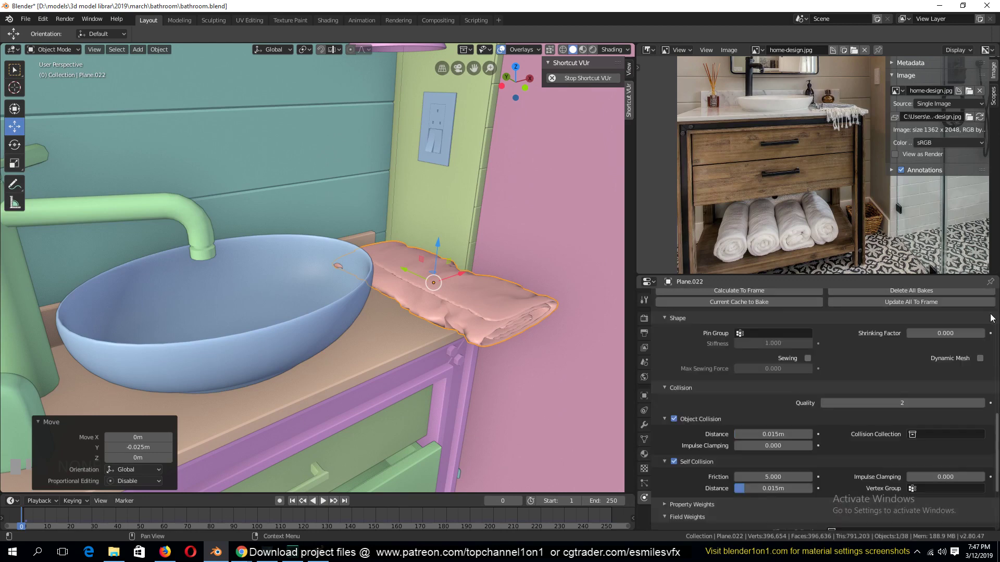
scroll(930, 419, up, 10)
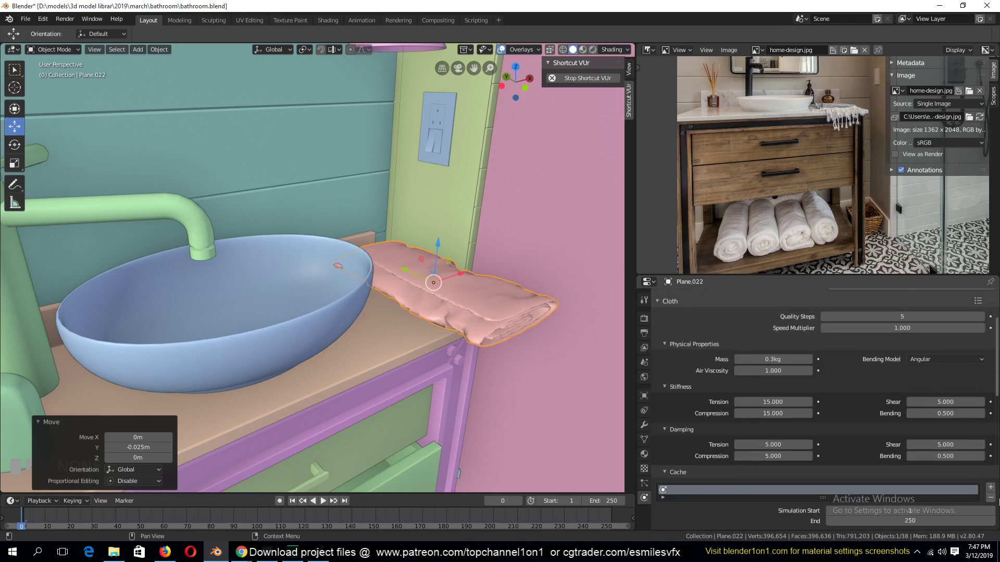
scroll(881, 414, up, 3)
click(714, 332)
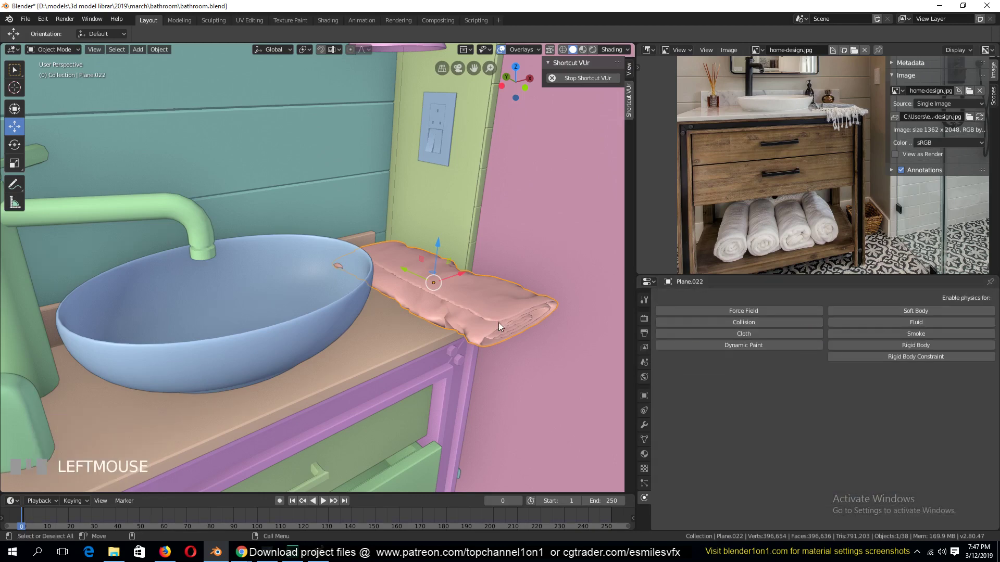
Step: Isolate the towel by hiding all other objects and show it in solid shading from the top
key(KP_3)
scroll(426, 314, up, 3)
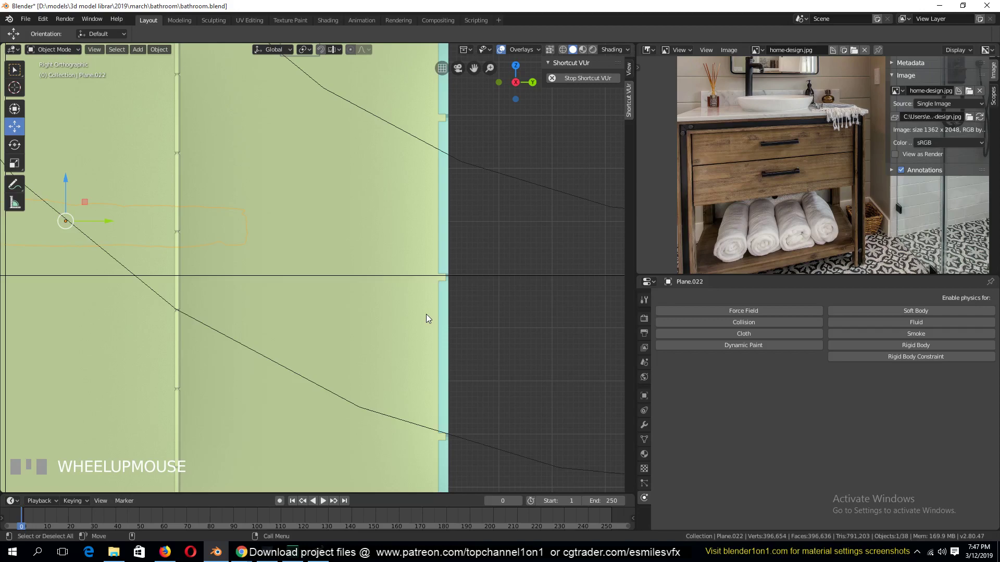
key(z)
click(145, 299)
shift+middle_drag(194, 291, 396, 322)
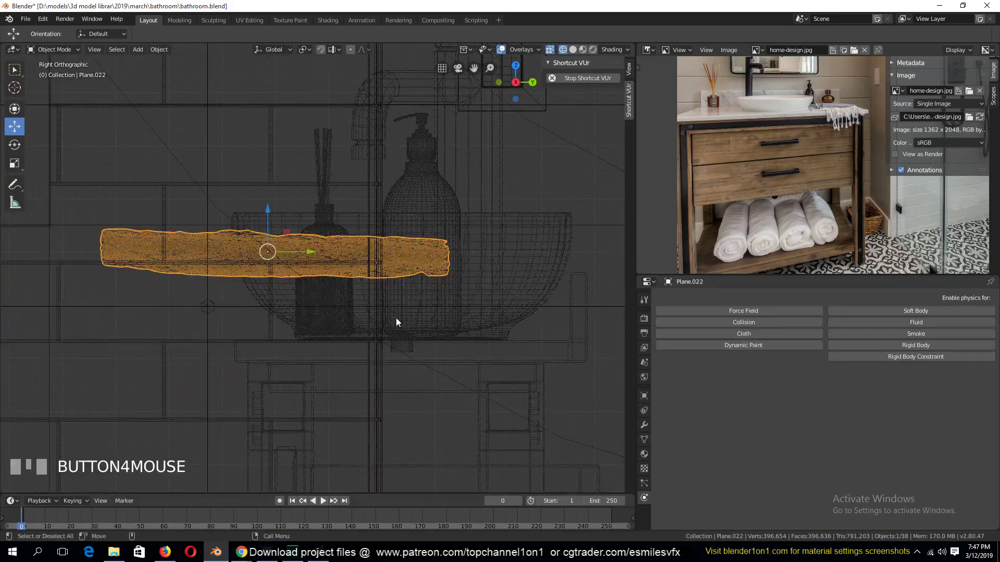
key(shift+h)
key(z)
click(230, 291)
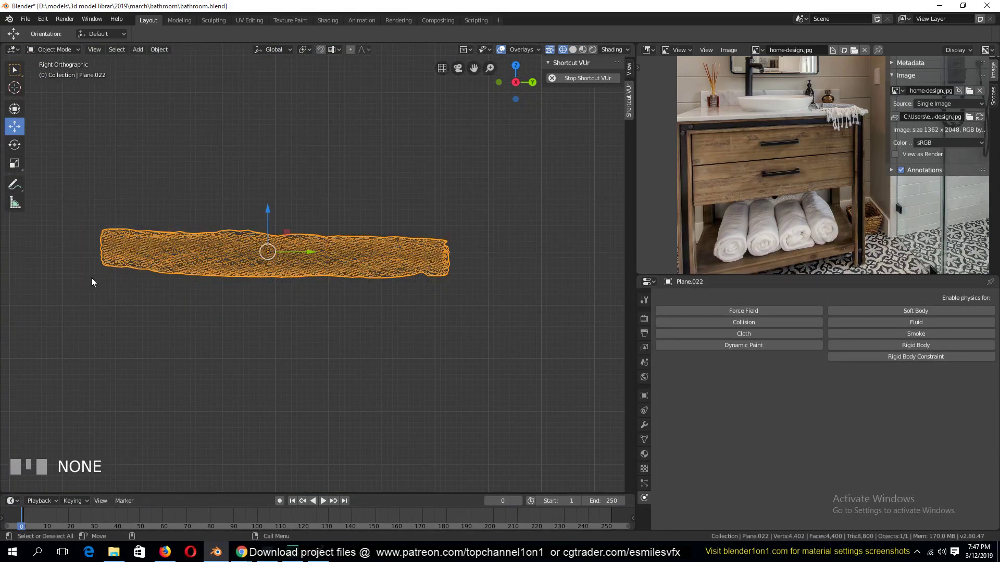
key(z)
click(357, 291)
scroll(526, 293, down, 1)
key(KP_7)
scroll(363, 301, up, 2)
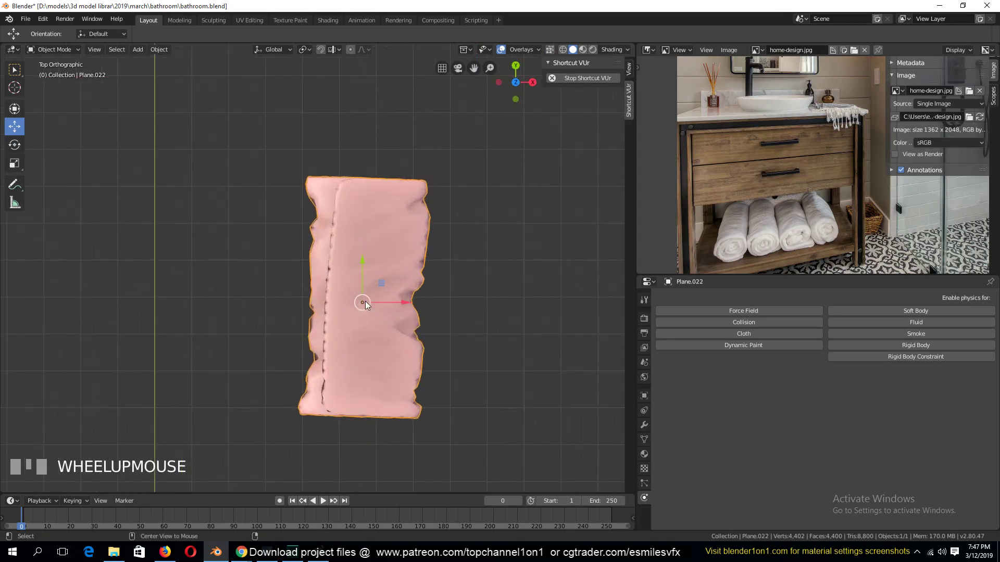
key(a)
key(shift+a)
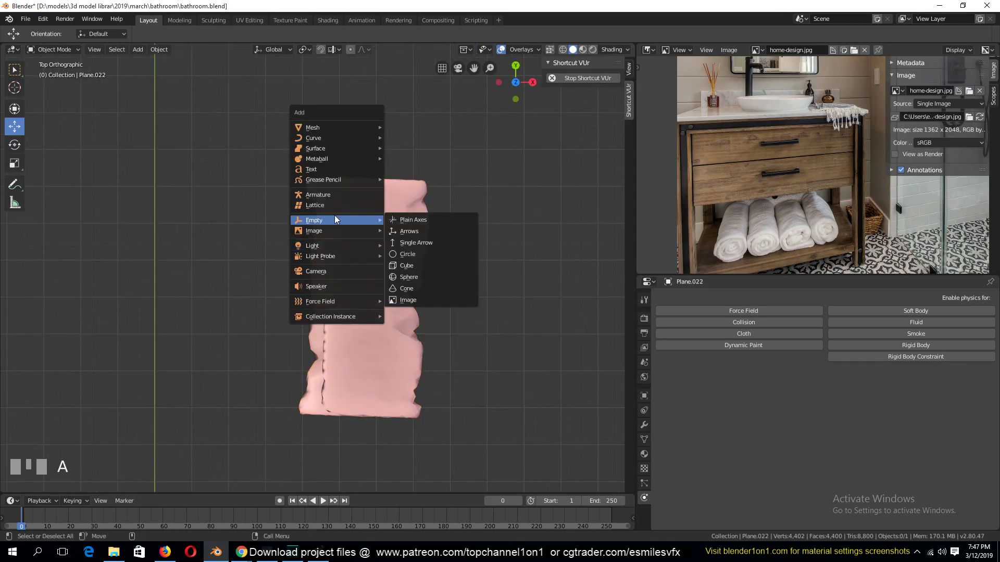
click(383, 205)
key(x)
click(383, 273)
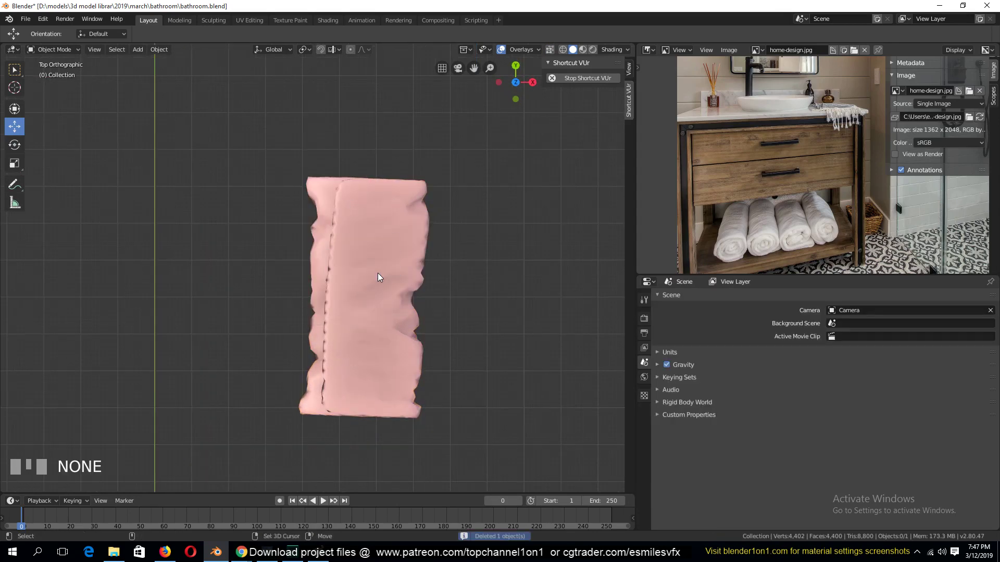
Step: Place the 3D cursor at the middle of the towel and add a lattice there
shift+right_click(380, 287)
key(shift+a)
click(364, 295)
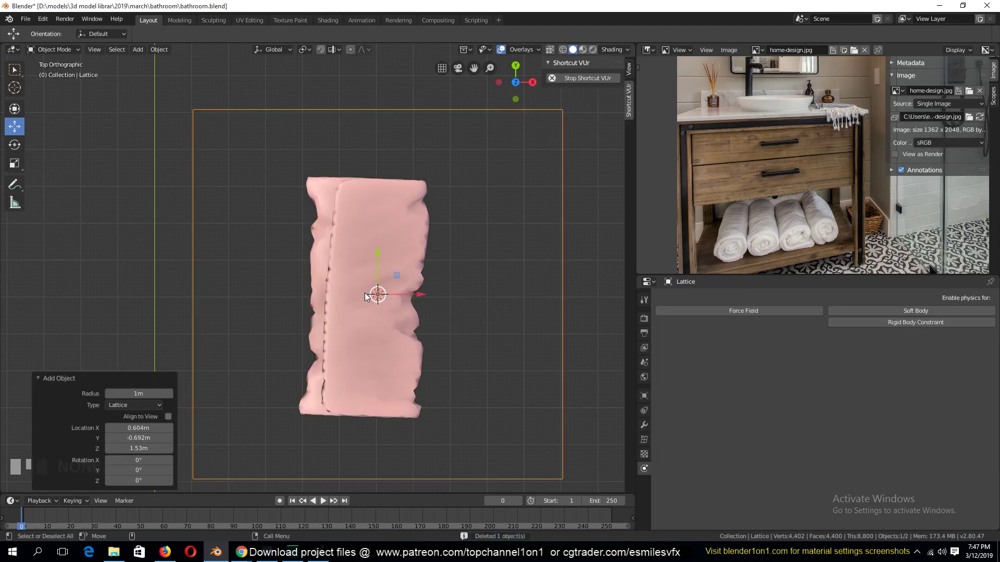
Step: Scale the lattice down overall and along X and Y, and move it to enclose the folded towel
key(s)
click(478, 326)
key(s)
key(x)
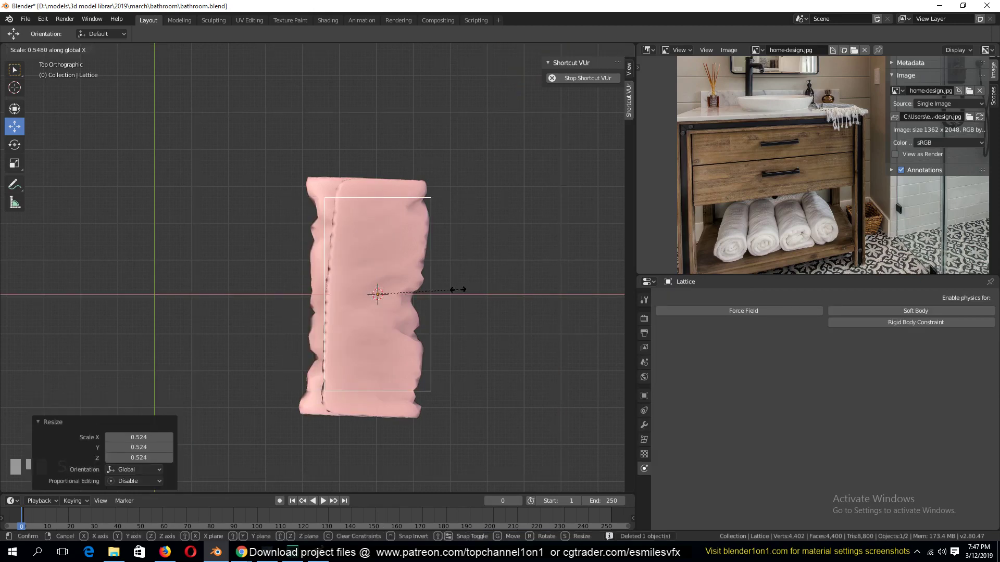
click(453, 307)
key(s)
key(y)
click(468, 363)
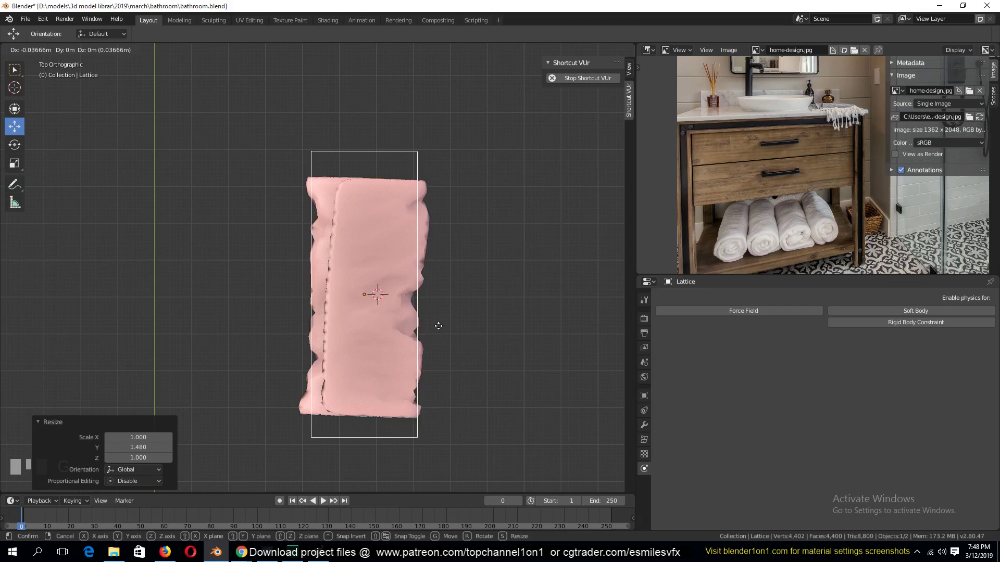
click(436, 332)
key(s)
key(x)
click(479, 298)
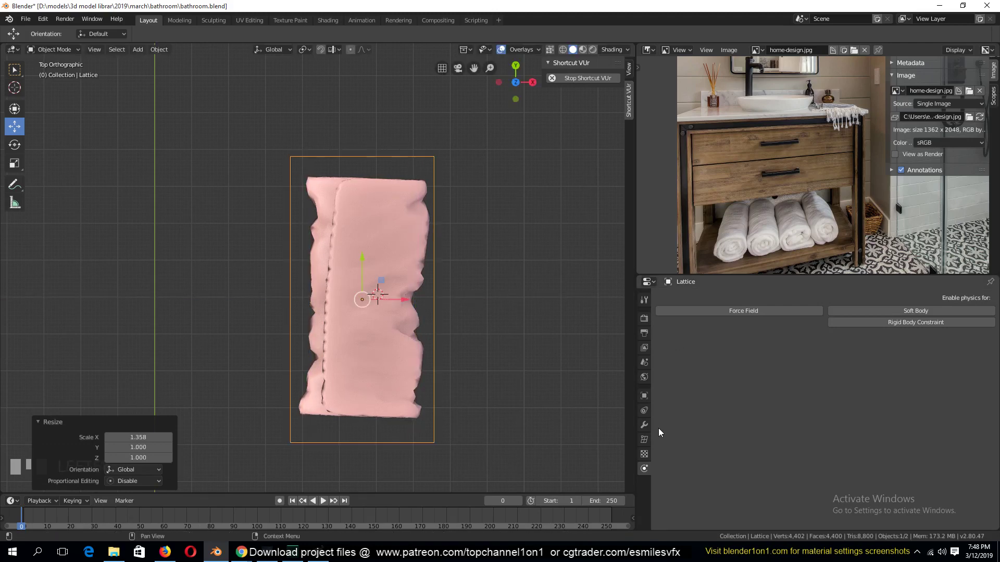
Step: Set the lattice resolution to U 2, V 6 and W 1
click(644, 439)
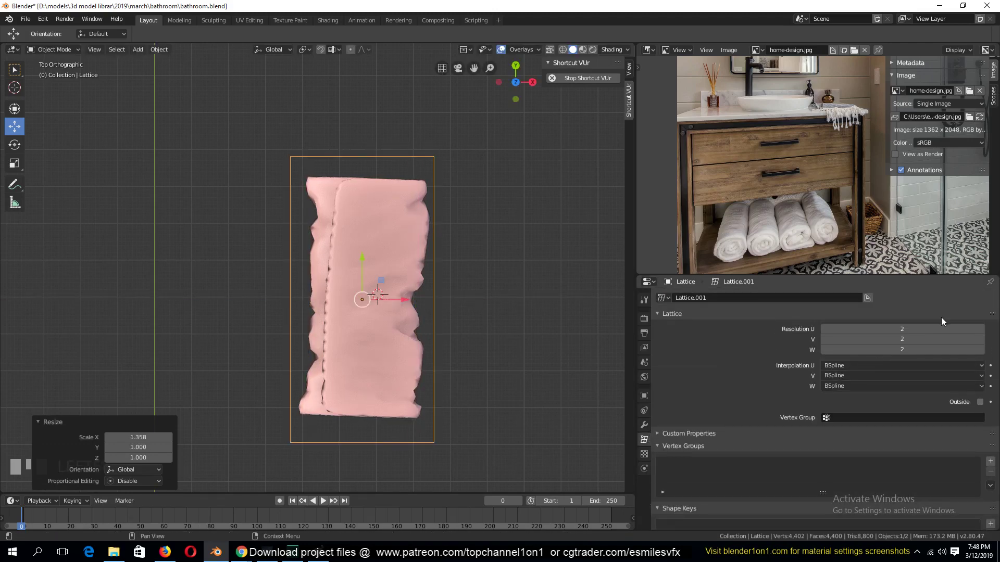
click(982, 339)
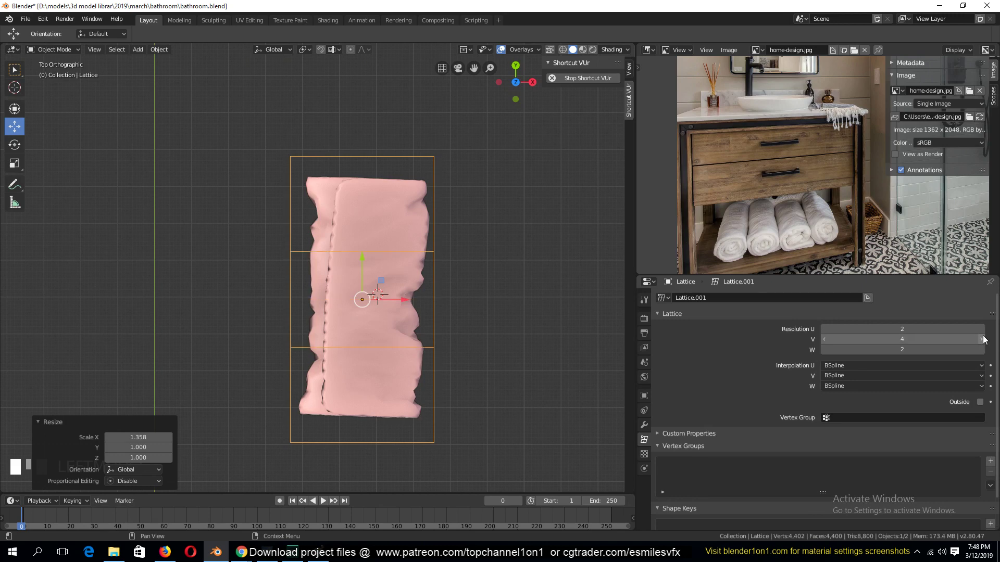
click(982, 340)
click(982, 340)
click(824, 349)
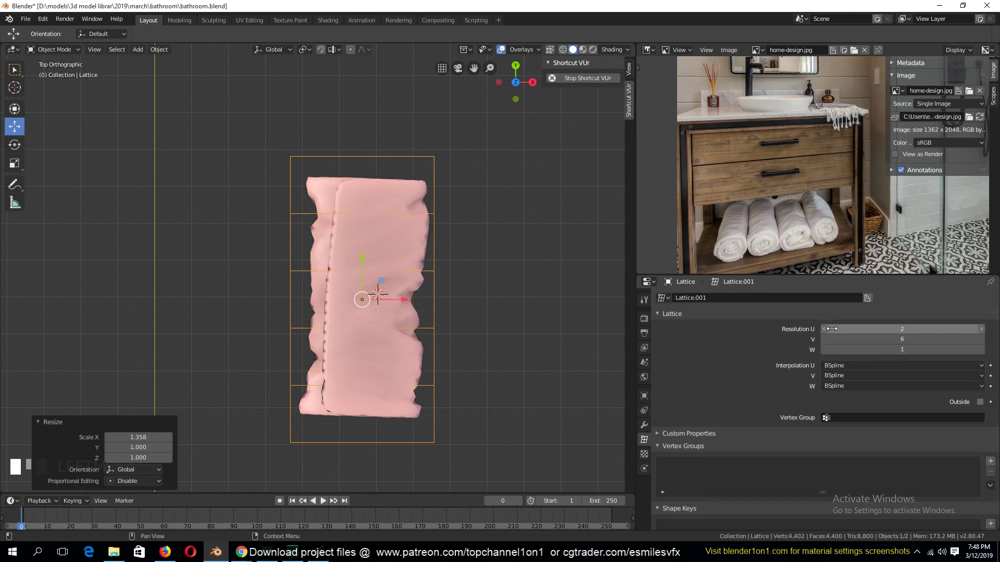
double_click(828, 328)
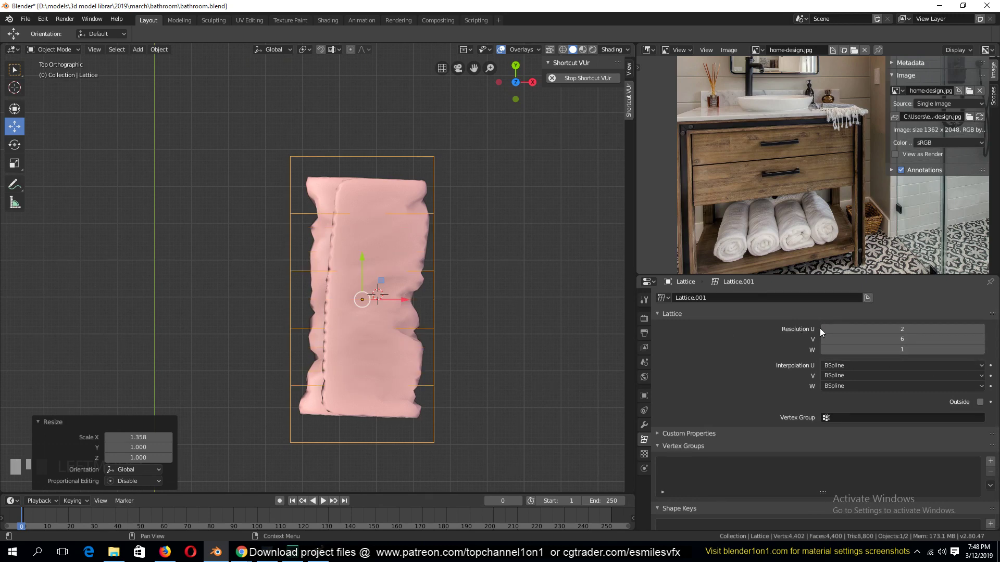
click(823, 329)
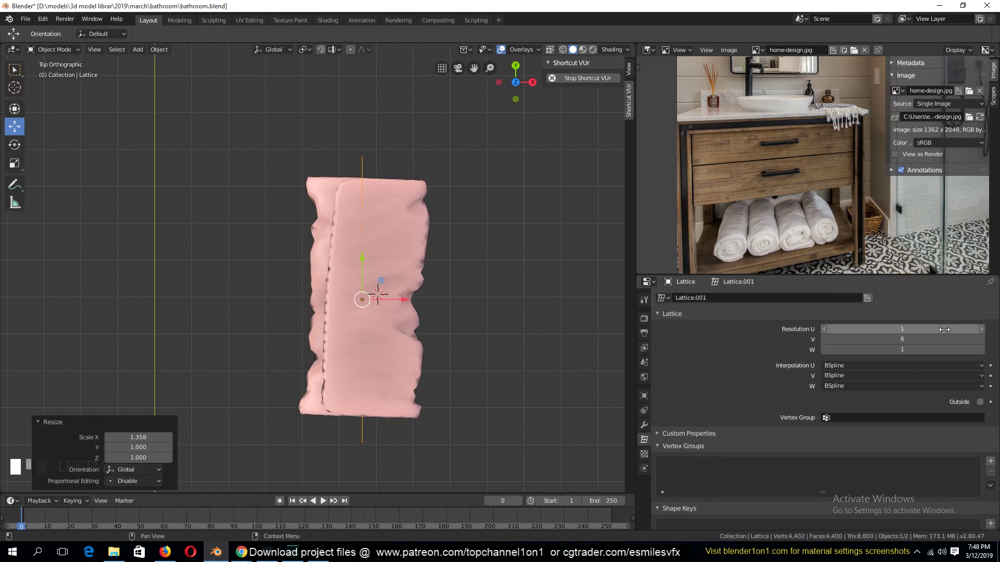
click(981, 329)
Step: Parent the towel to the lattice with Lattice Deform
middle_drag(462, 290, 416, 247)
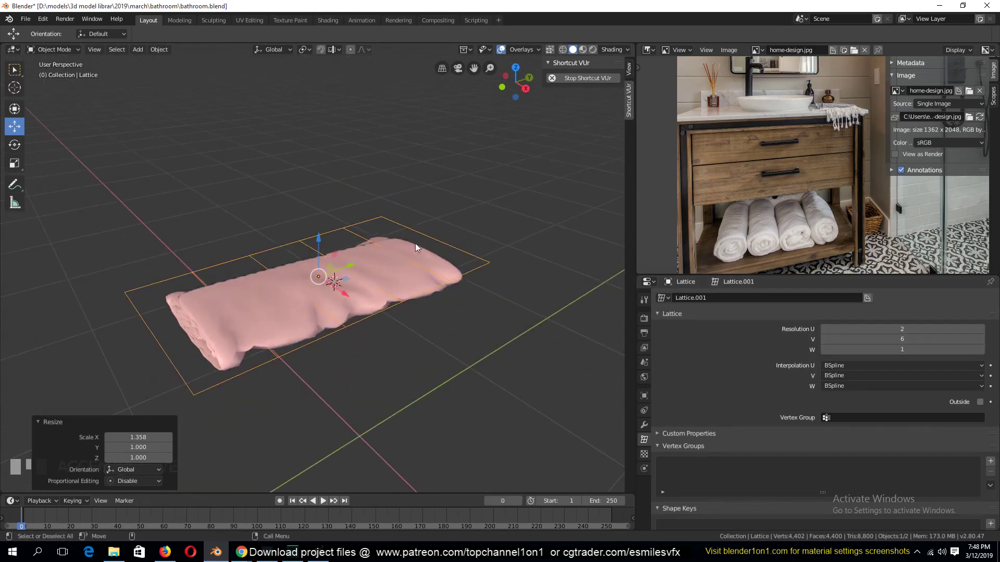
click(416, 248)
shift+click(446, 242)
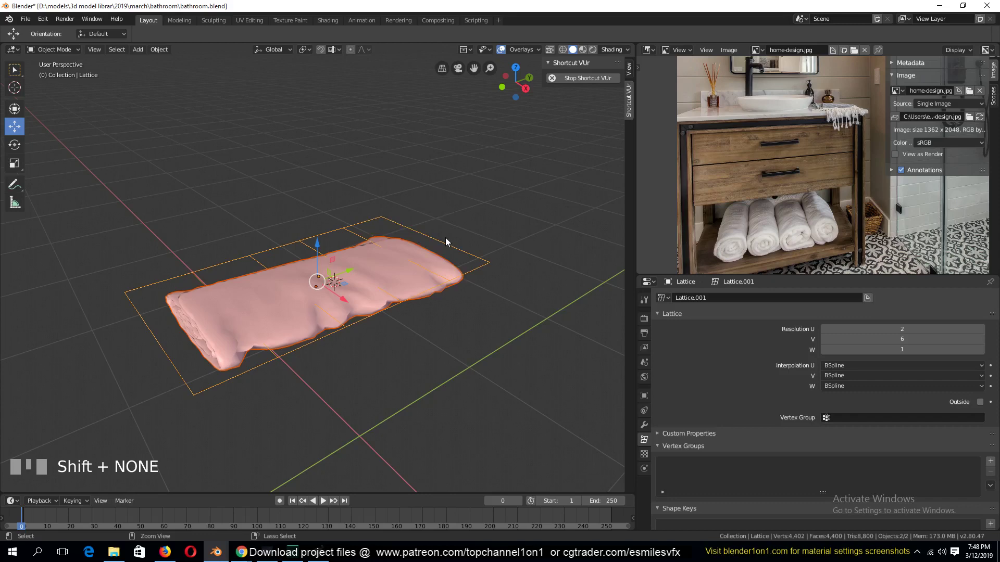
key(ctrl+p)
click(437, 263)
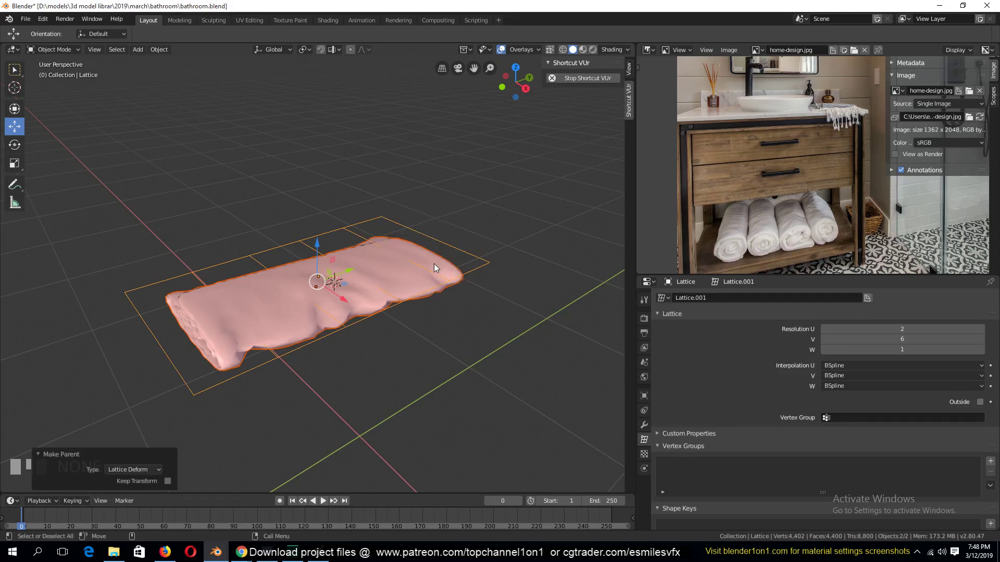
Step: Edit the lattice in a wireframe side view and select its two outermost points at the towel's front end
click(238, 379)
key(KP_0)
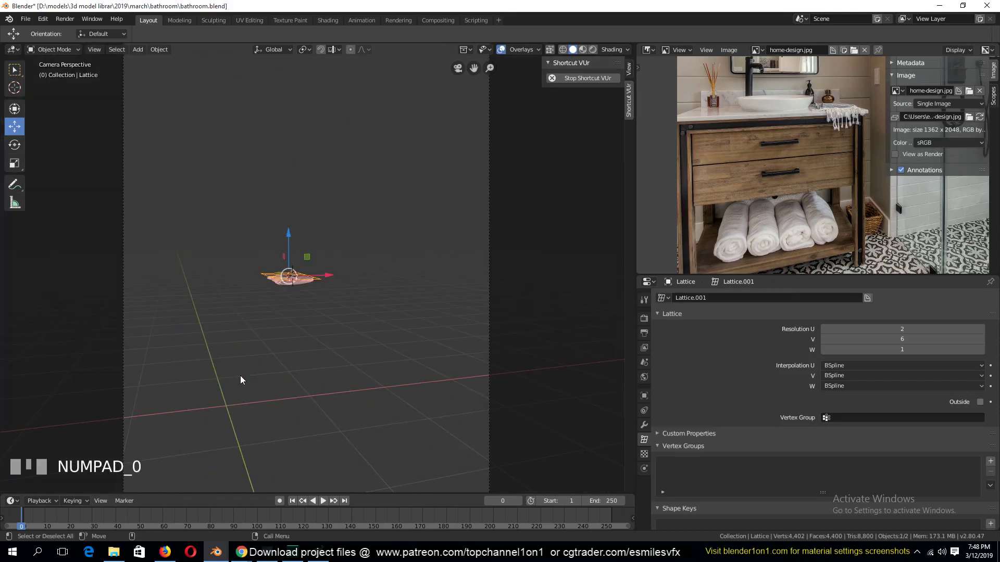
key(KP_Decimal)
key(KP_1)
key(KP_3)
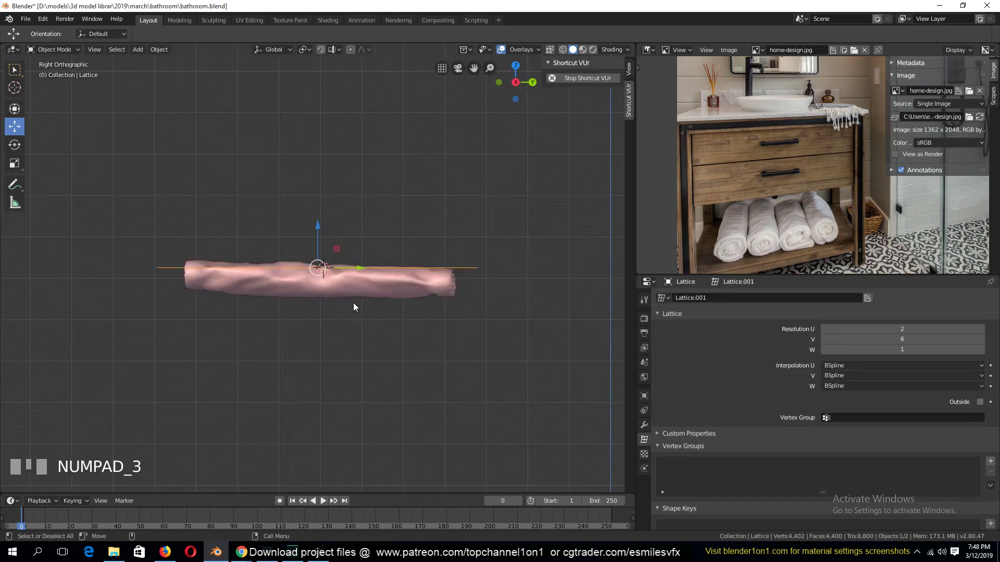
key(Tab)
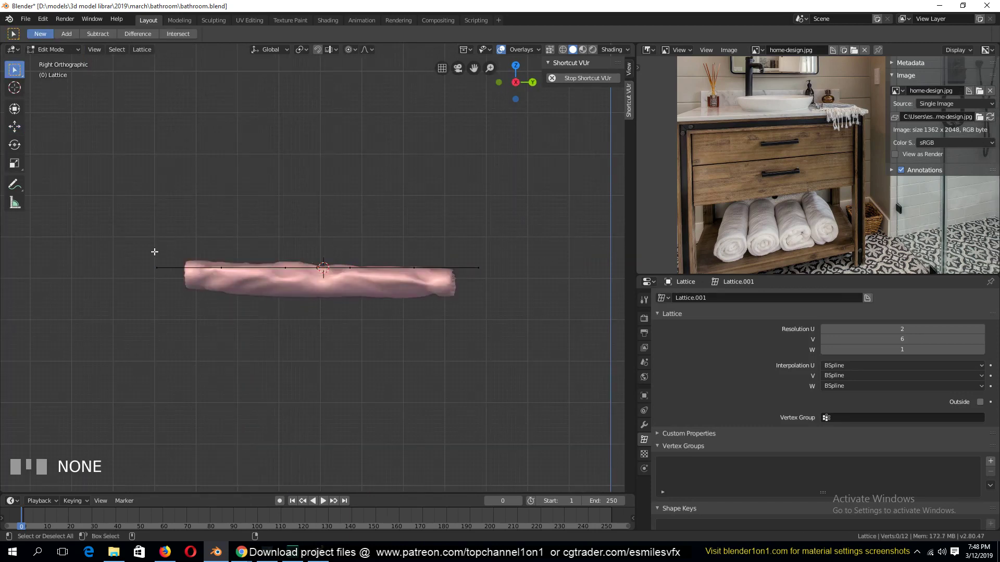
key(z)
key(alt+a)
key(c)
click(159, 270)
right_click(161, 270)
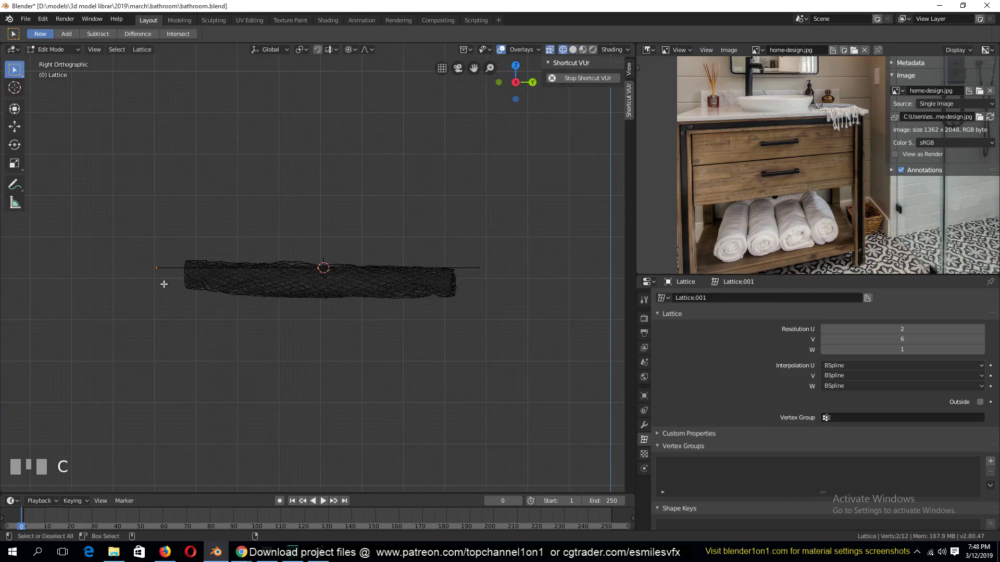
key(g)
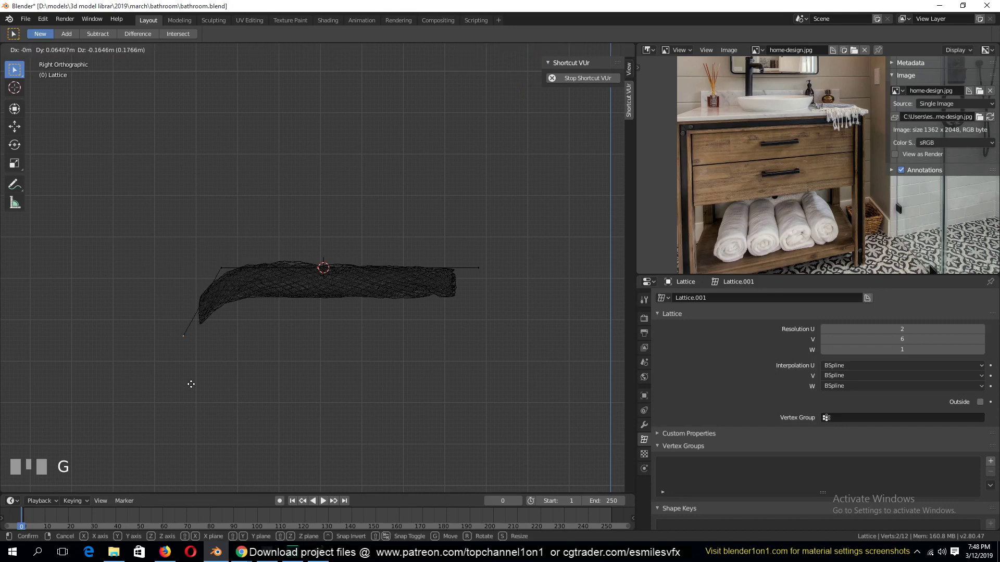
right_click(191, 385)
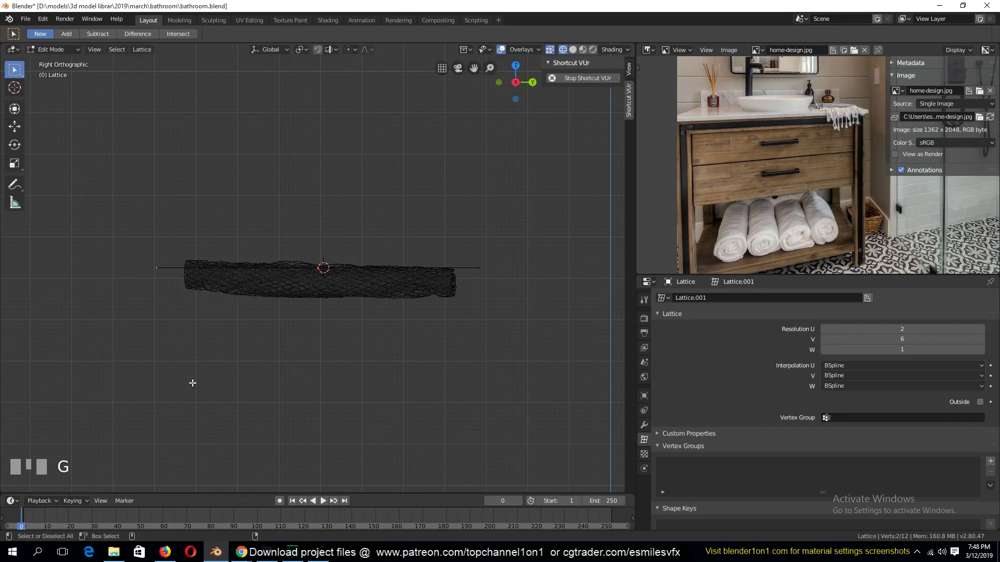
key(g)
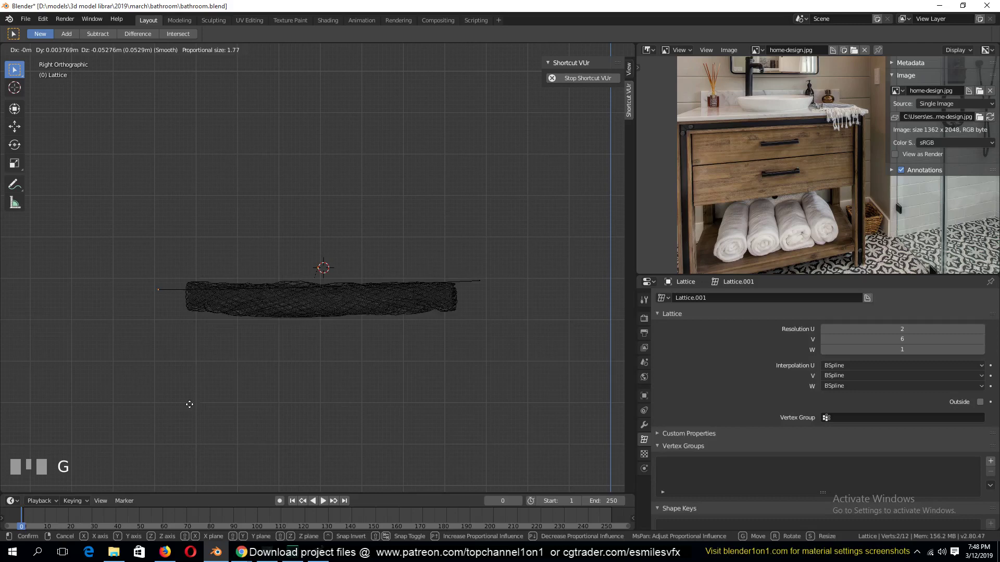
scroll(198, 417, up, 20)
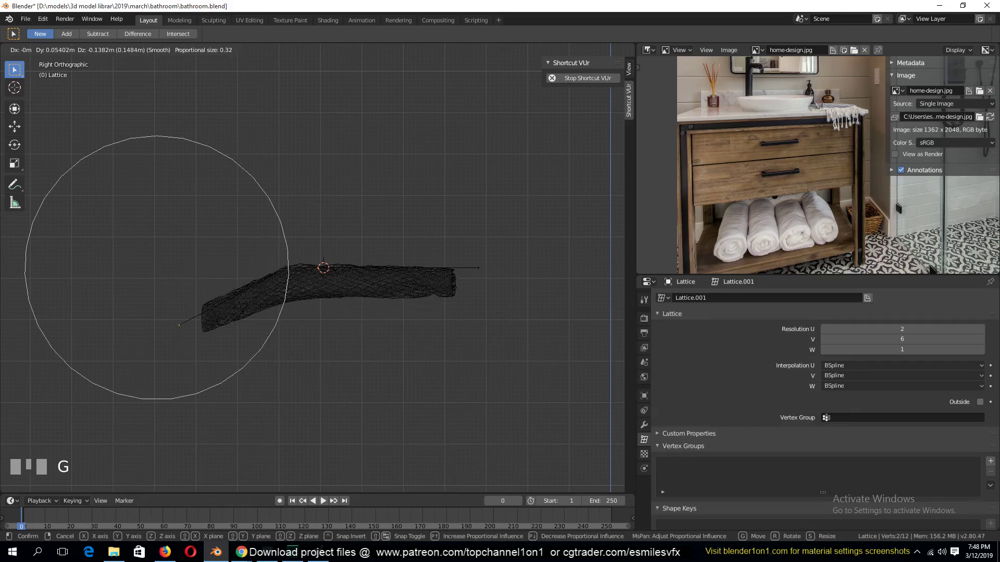
key(r)
key(Escape)
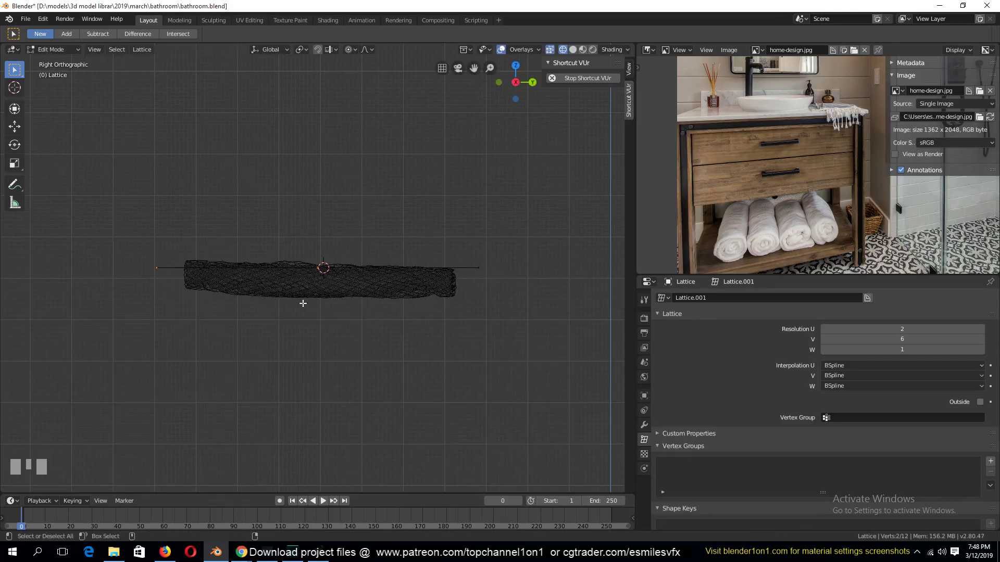
Step: Place the 3D cursor at the towel's bend, make it the pivot, and rotate the end points about -44 degrees with proportional size 0.35
shift+right_click(272, 271)
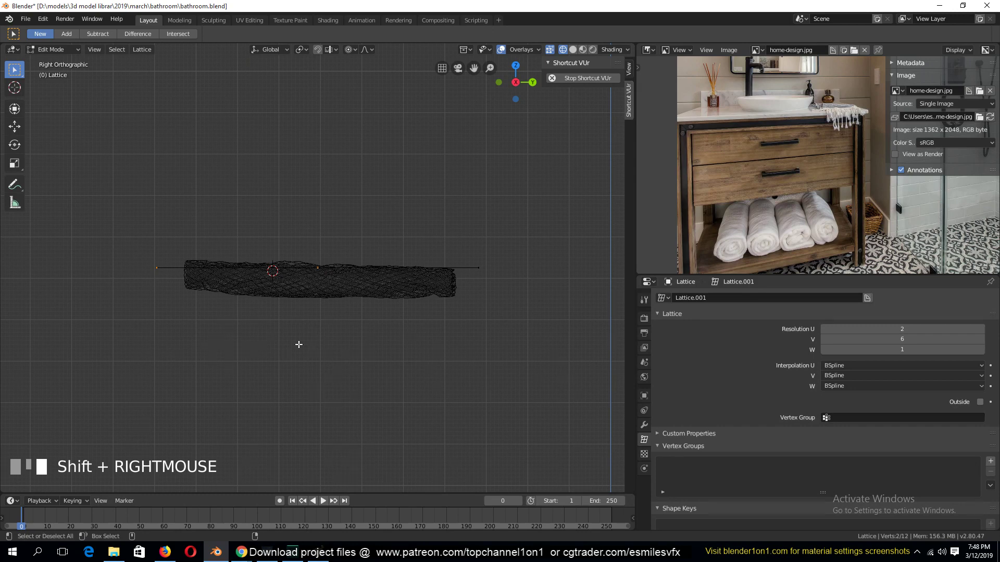
key(period)
click(370, 348)
key(r)
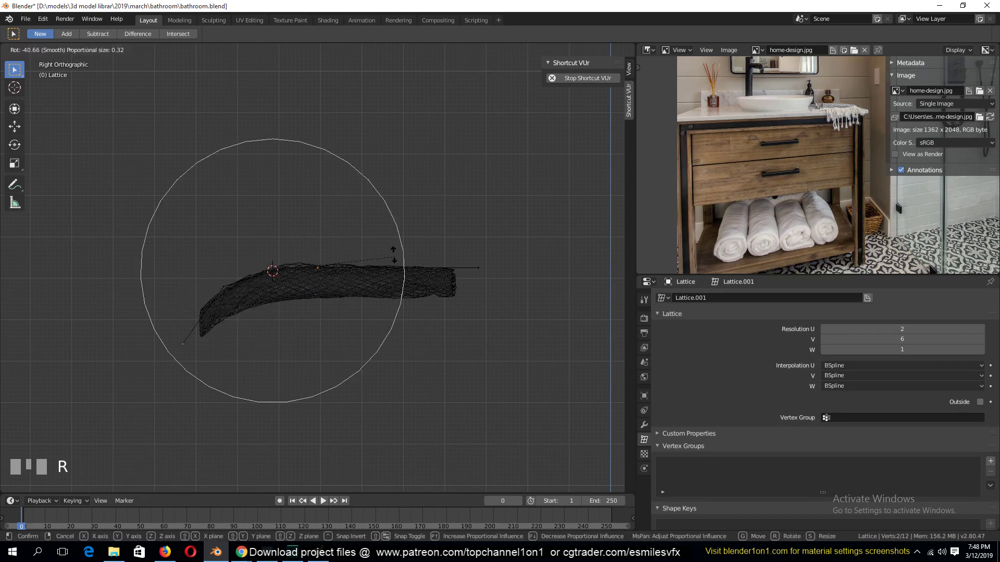
scroll(394, 258, up, 3)
scroll(401, 269, down, 4)
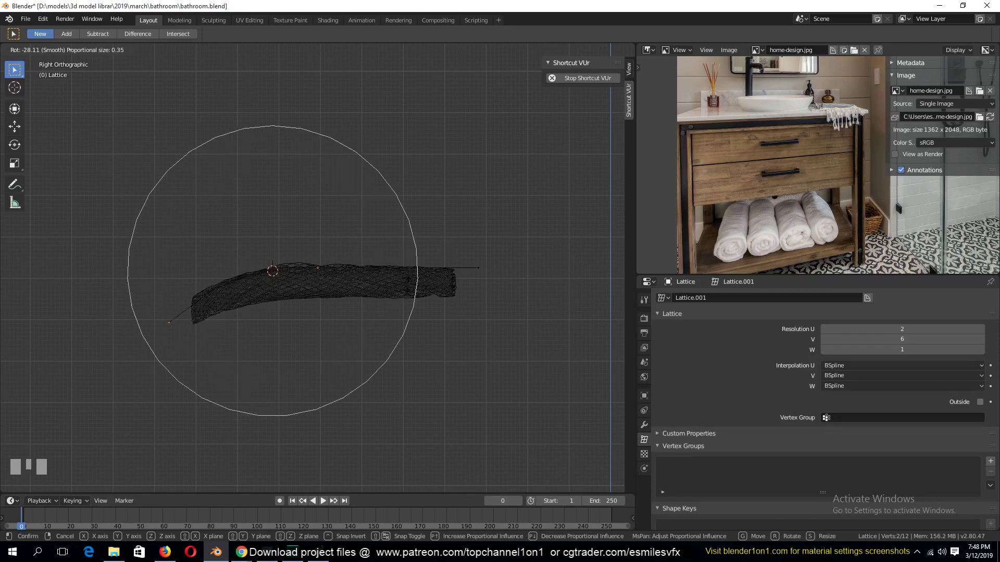
click(276, 277)
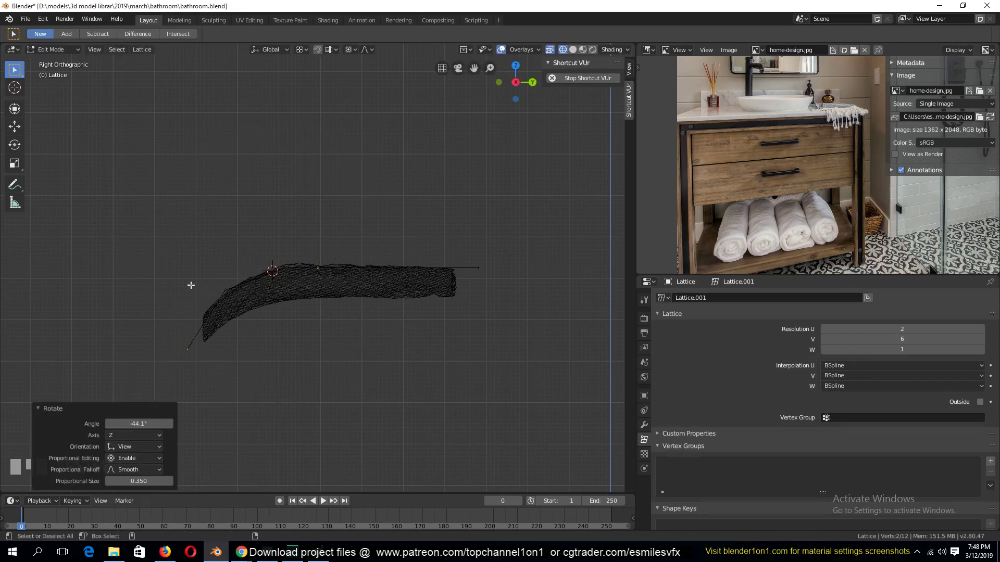
Step: Rotate the two end rows of lattice points a further -16 degrees or so, and return to Object Mode with solid shading
key(b)
drag(152, 267, 230, 374)
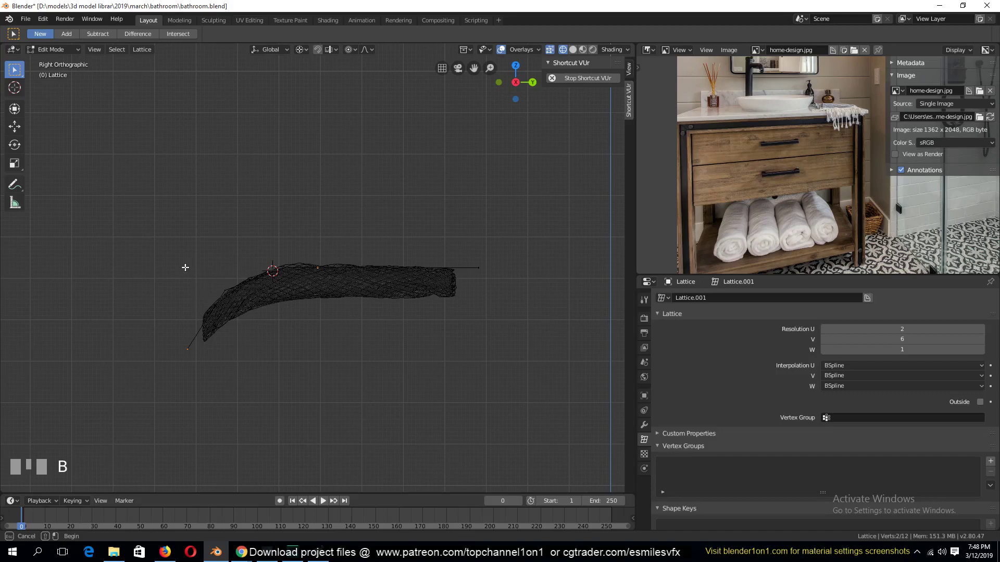
key(r)
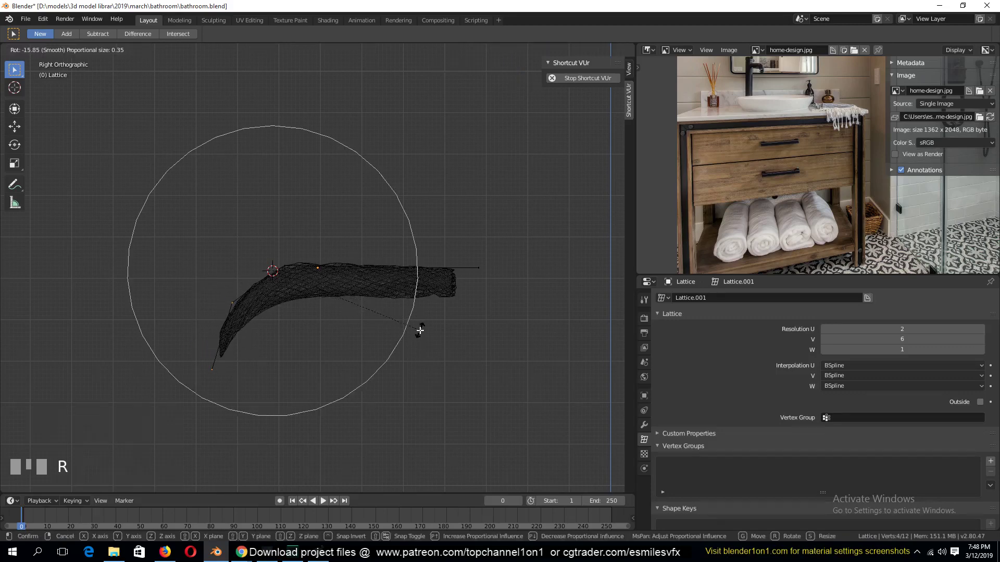
click(419, 330)
key(Tab)
key(z)
click(500, 360)
Step: Add a level 2 Subdivision modifier to the towel below its Lattice modifier
mouse_move(294, 298)
middle_down()
mouse_move(350, 321)
mouse_move(403, 317)
mouse_move(467, 346)
mouse_move(478, 335)
mouse_move(404, 330)
middle_up()
click(404, 330)
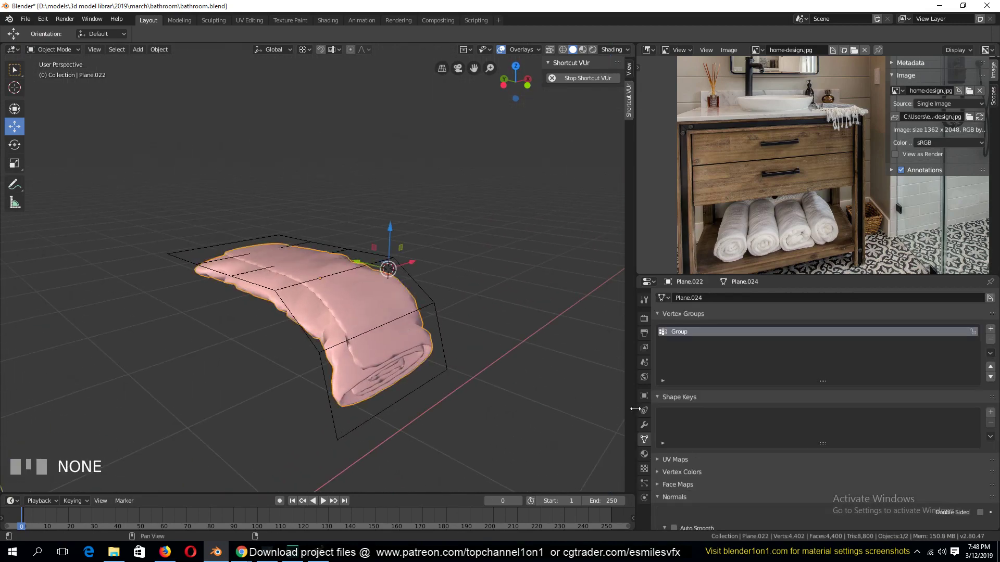
click(644, 425)
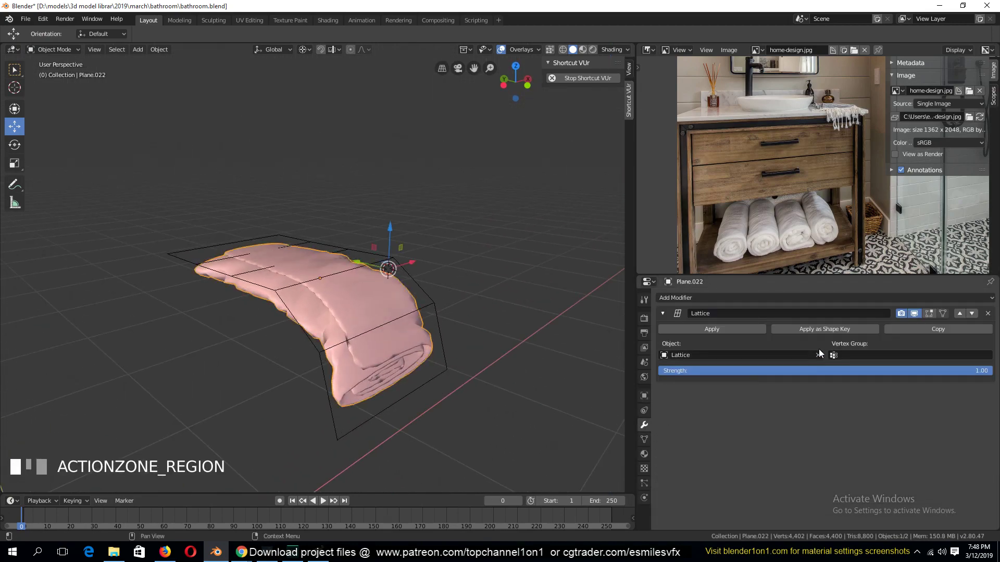
click(347, 296)
key(ctrl+2)
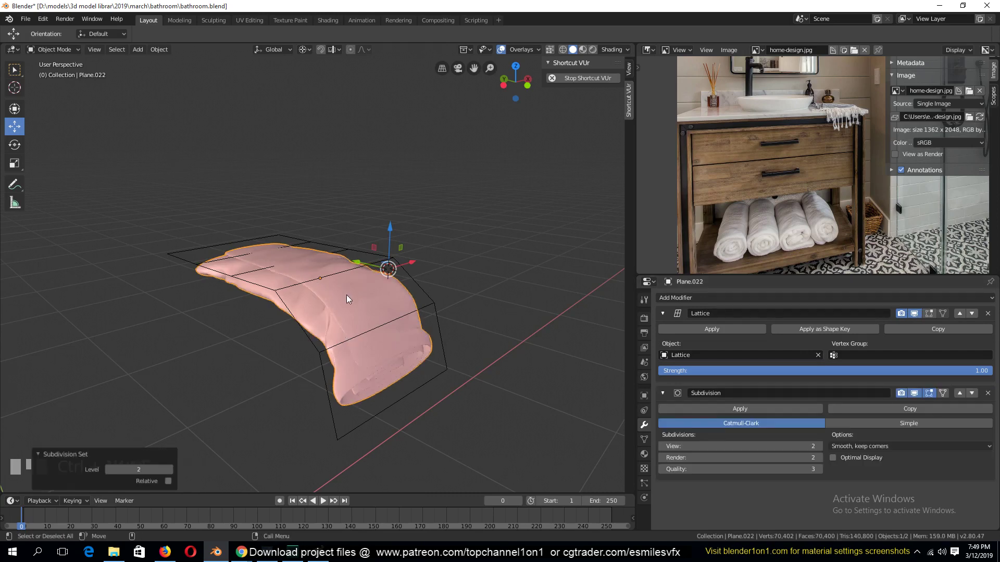
Step: Scale the towel up along the Z axis to make it thicker
key(grave)
middle_drag(346, 300, 362, 334)
click(362, 333)
key(s)
key(z)
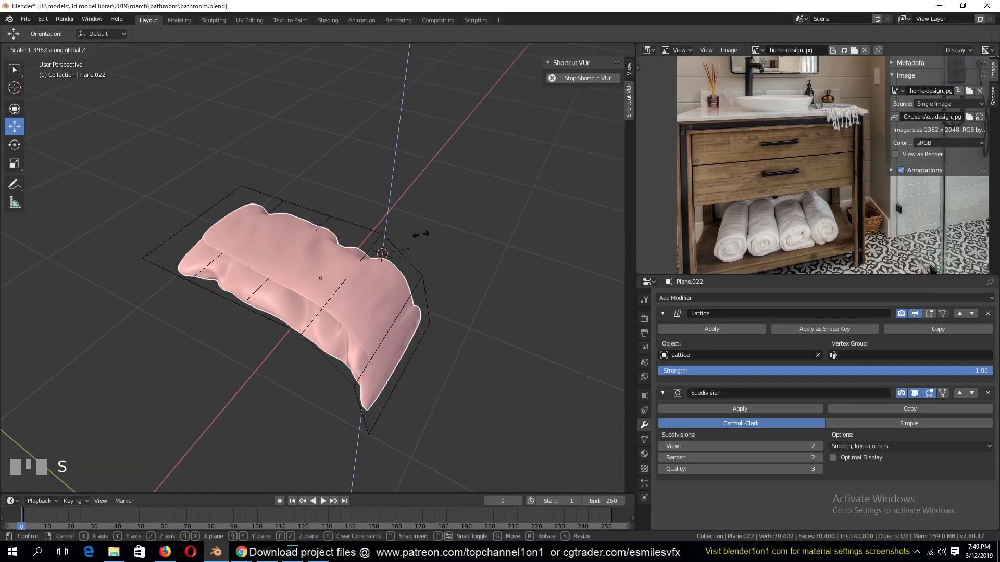
click(435, 223)
Step: Unhide all the hidden bathroom objects and clear the selection
middle_drag(434, 224, 405, 236)
key(alt+a)
key(alt+h)
key(alt+a)
key(grave)
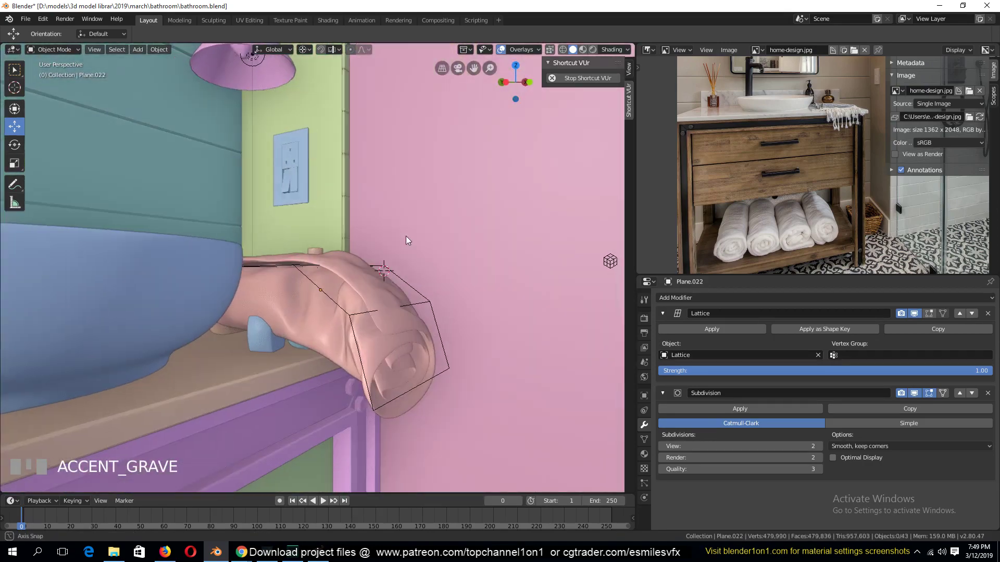
Step: Delete the draped countertop towel and its lattice
click(388, 316)
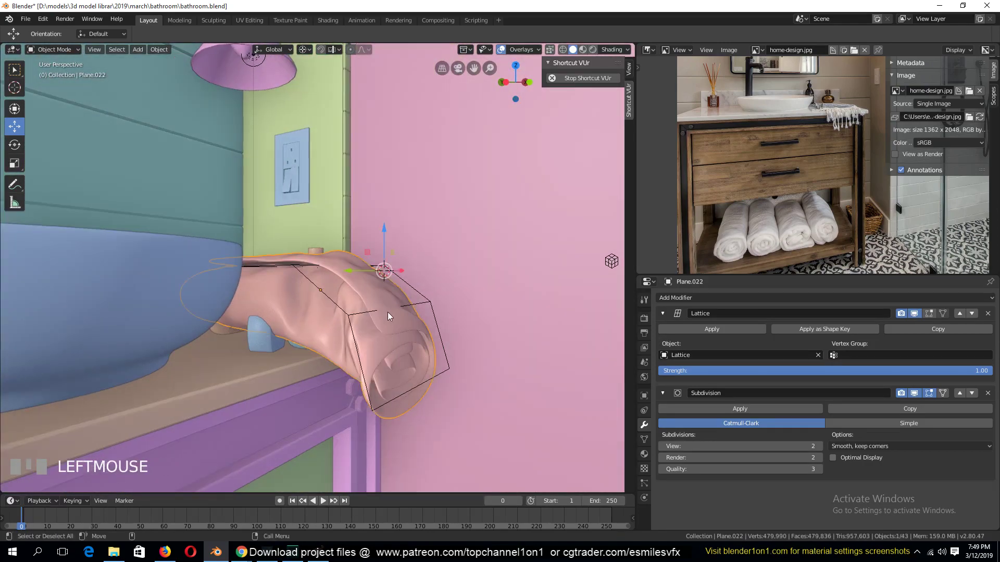
shift+click(421, 307)
click(419, 305)
click(411, 310)
click(374, 312)
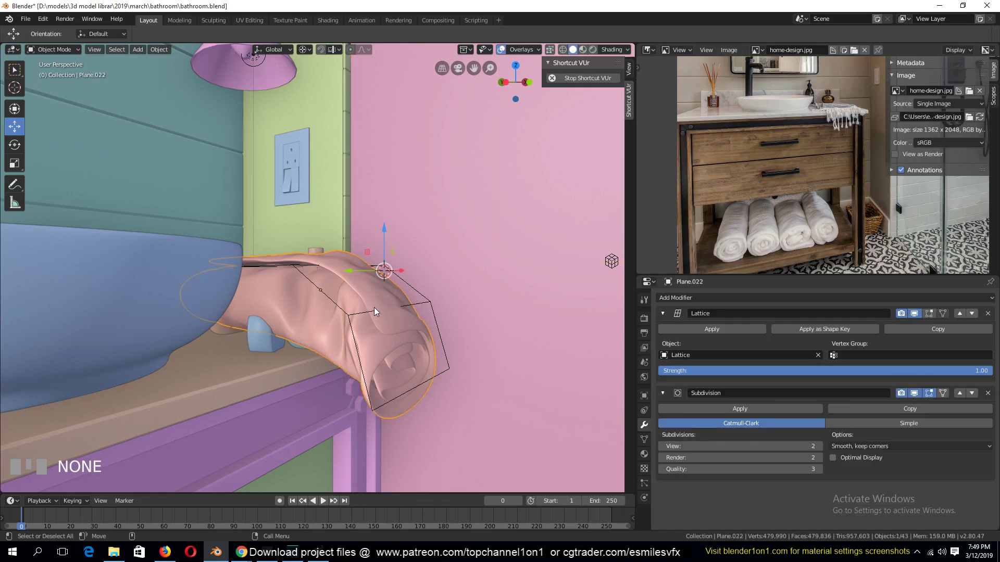
key(Delete)
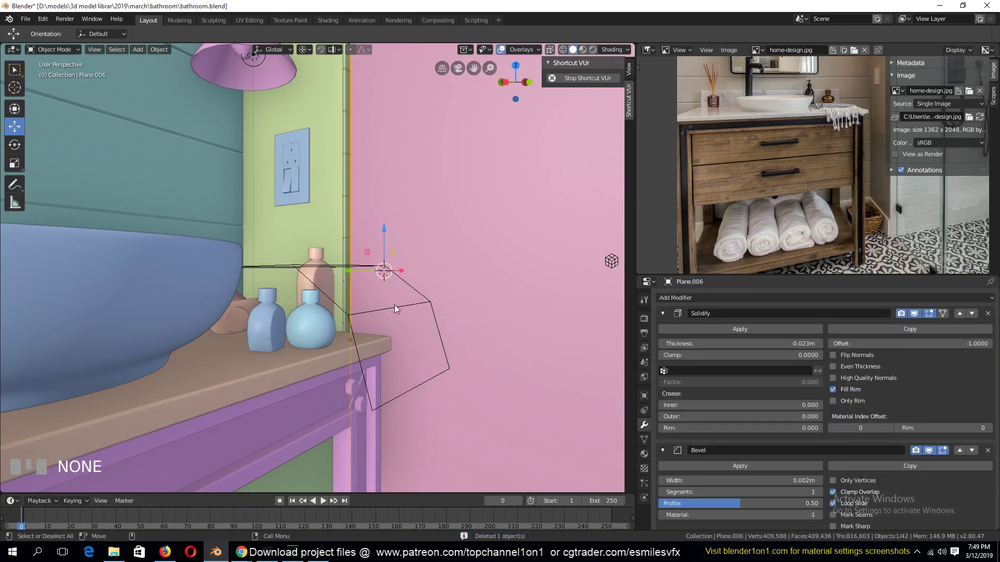
click(394, 307)
key(x)
click(384, 310)
scroll(383, 315, down, 3)
middle_drag(384, 316, 323, 329)
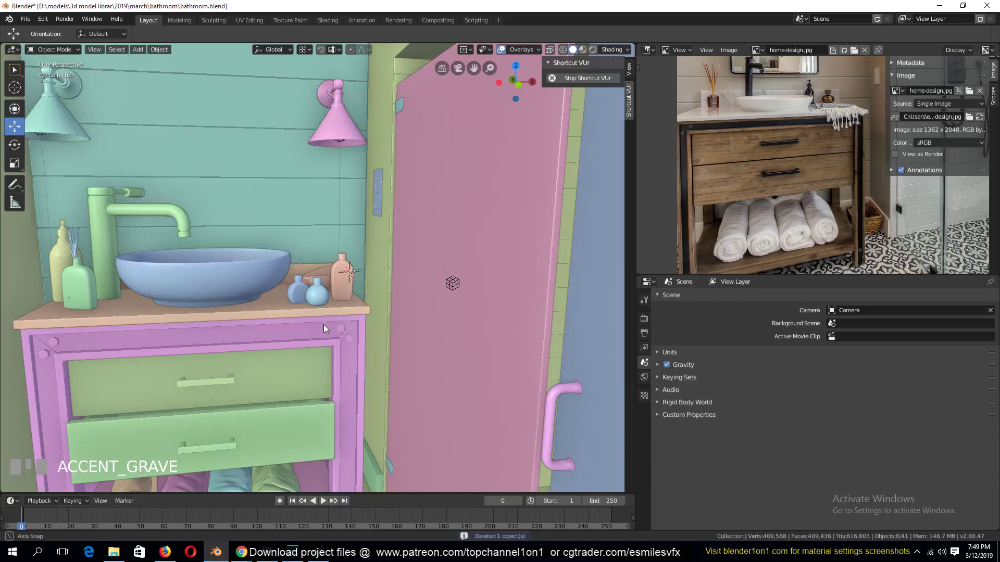
Step: Save bathroom.blend and preview the whole bathroom through the scene camera in the Shading workspace
scroll(323, 329, down, 3)
key(KP_0)
scroll(324, 324, down, 2)
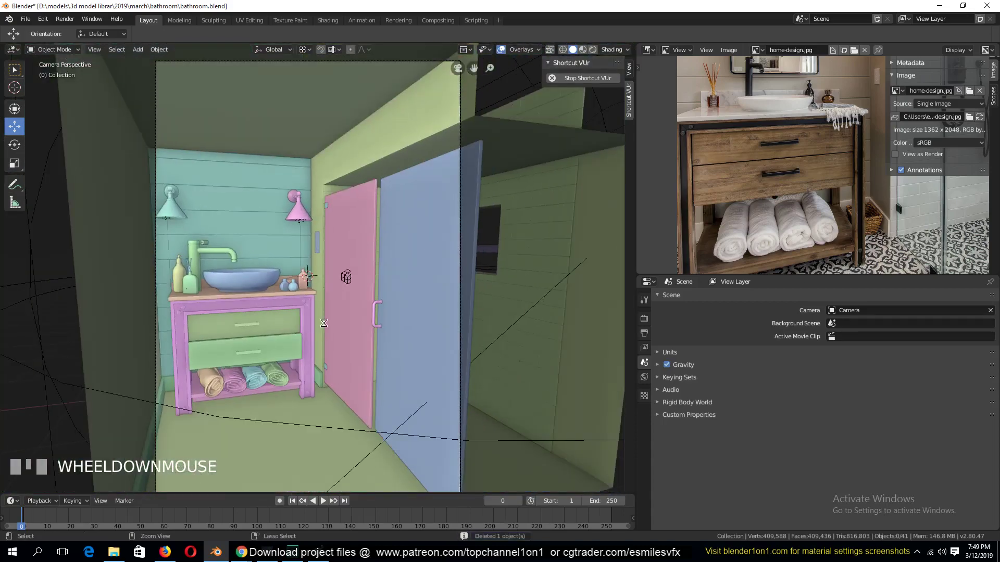
scroll(323, 325, up, 2)
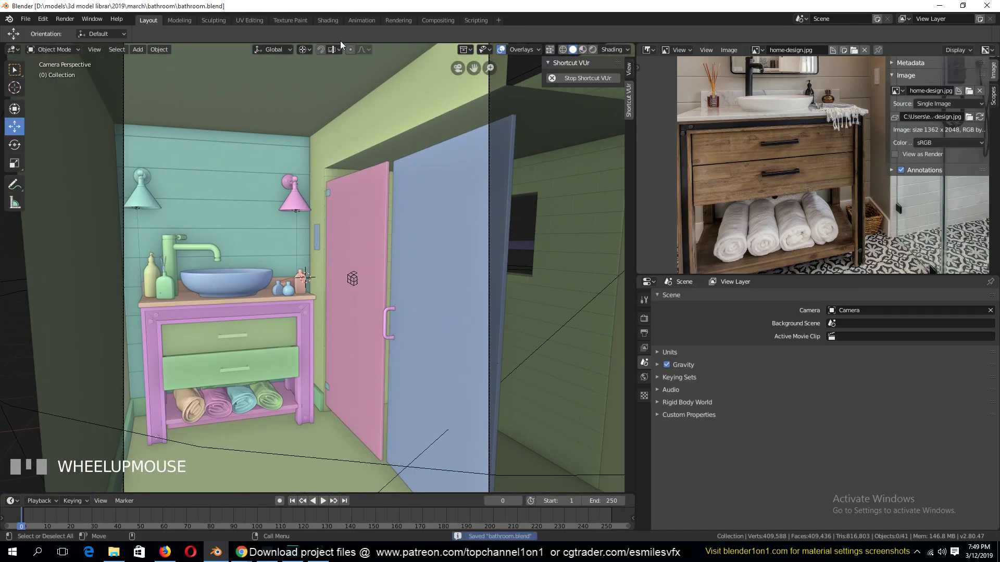
click(333, 23)
scroll(431, 220, up, 4)
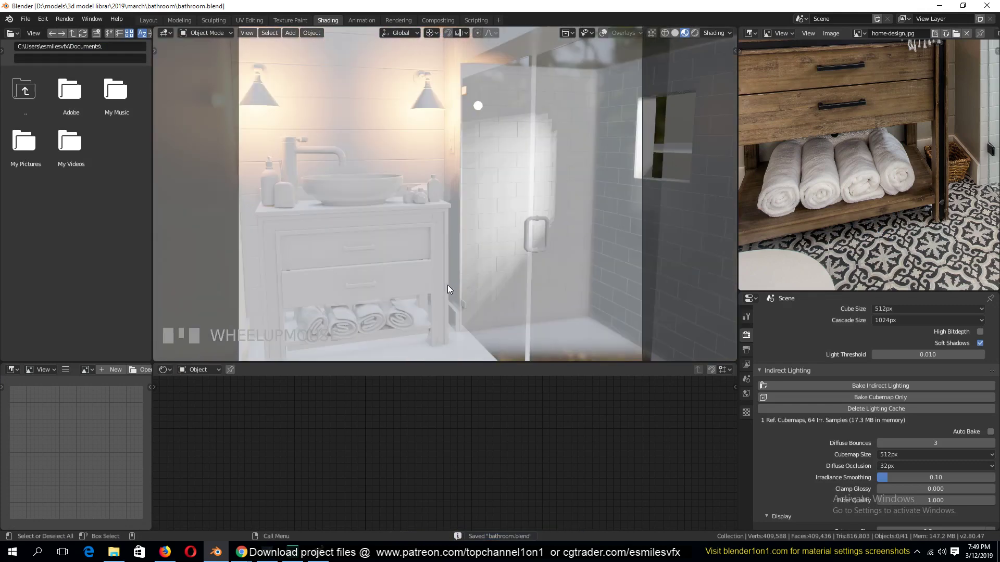
key(ctrl+s)
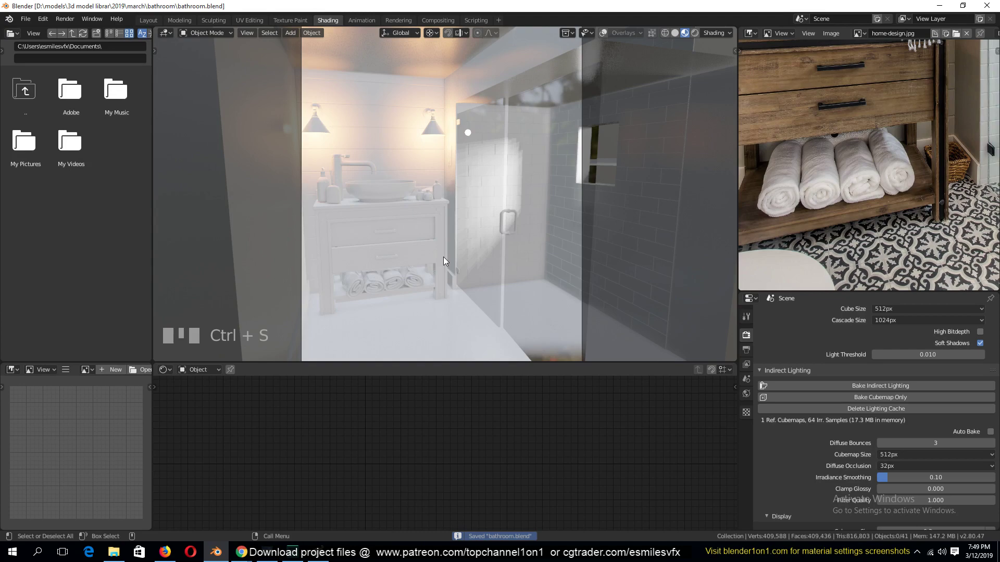
Step: Compare the camera preview with the reference photo, examining the vanity, mirror, shower head and hand shower fittings
scroll(477, 267, down, 3)
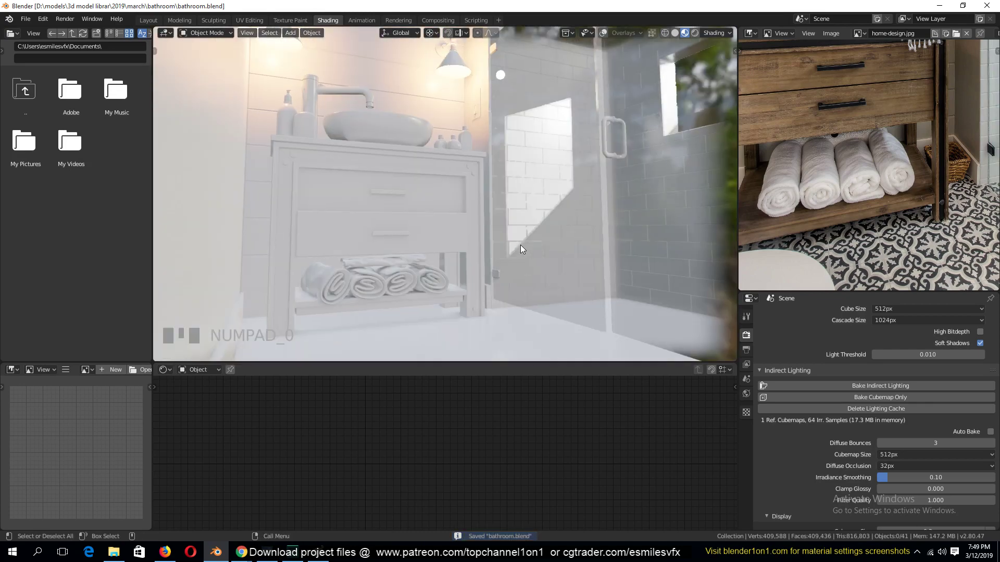
key(KP_0)
scroll(883, 90, down, 3)
middle_drag(883, 91, 844, 190)
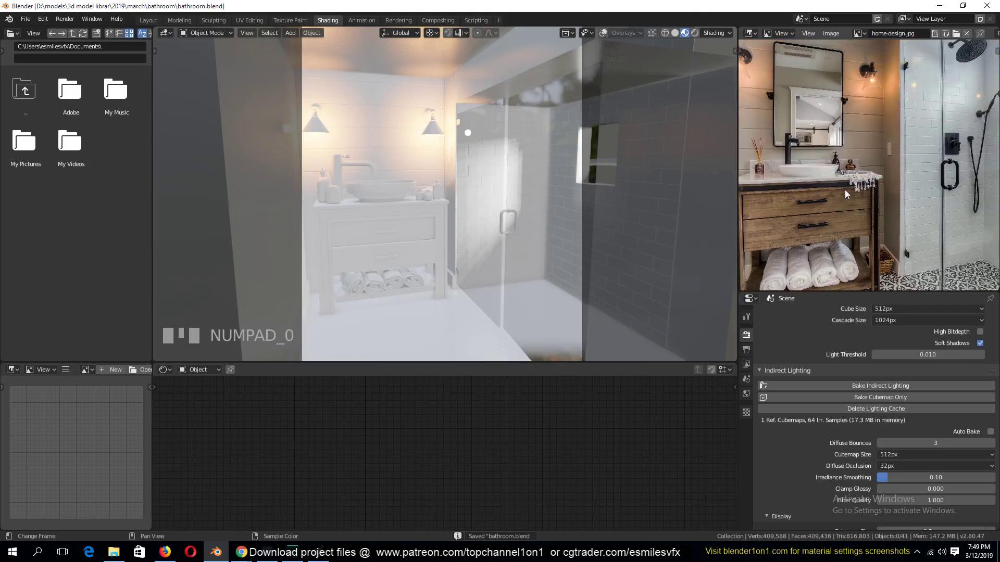
middle_drag(846, 134, 843, 157)
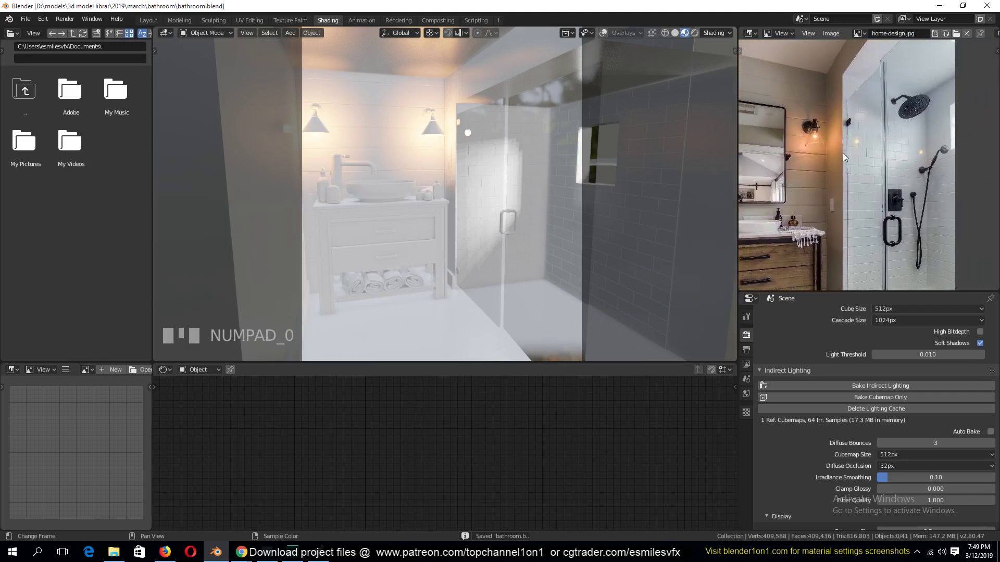
scroll(913, 101, up, 2)
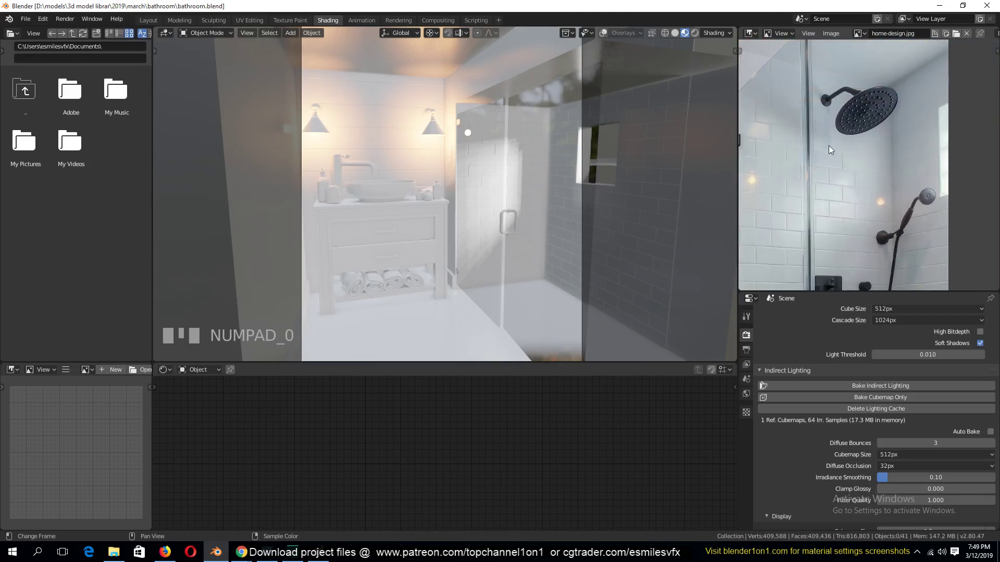
middle_drag(859, 213, 871, 139)
scroll(871, 177, down, 2)
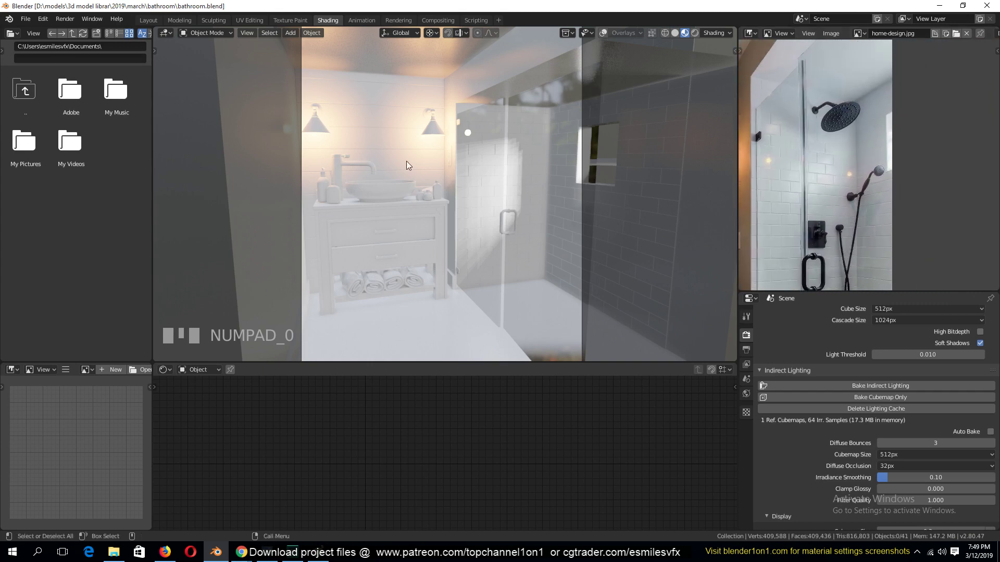